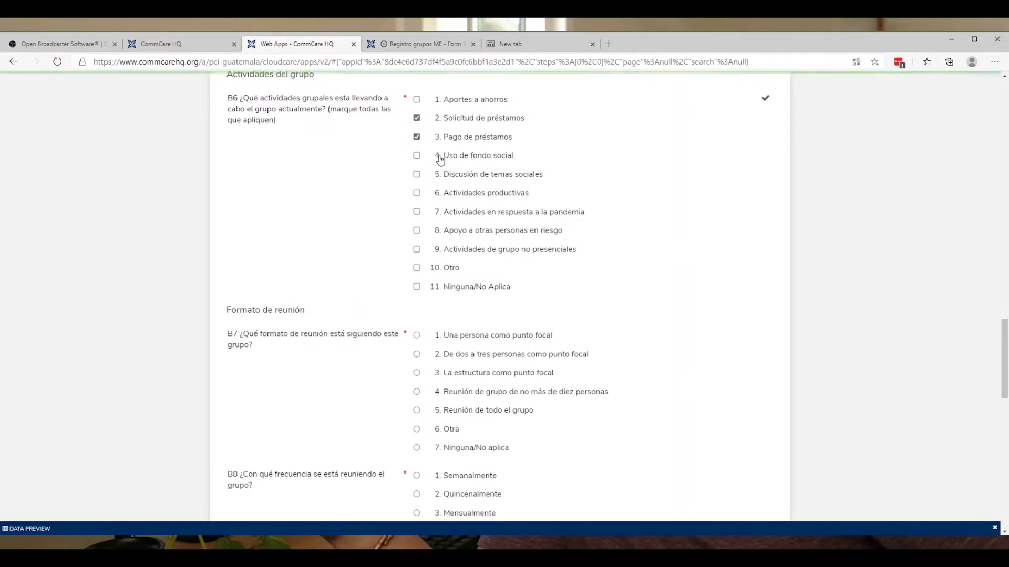
Tick Uso de fondo social and Actividades productivas under question B6
left_click(440, 158)
left_click(444, 193)
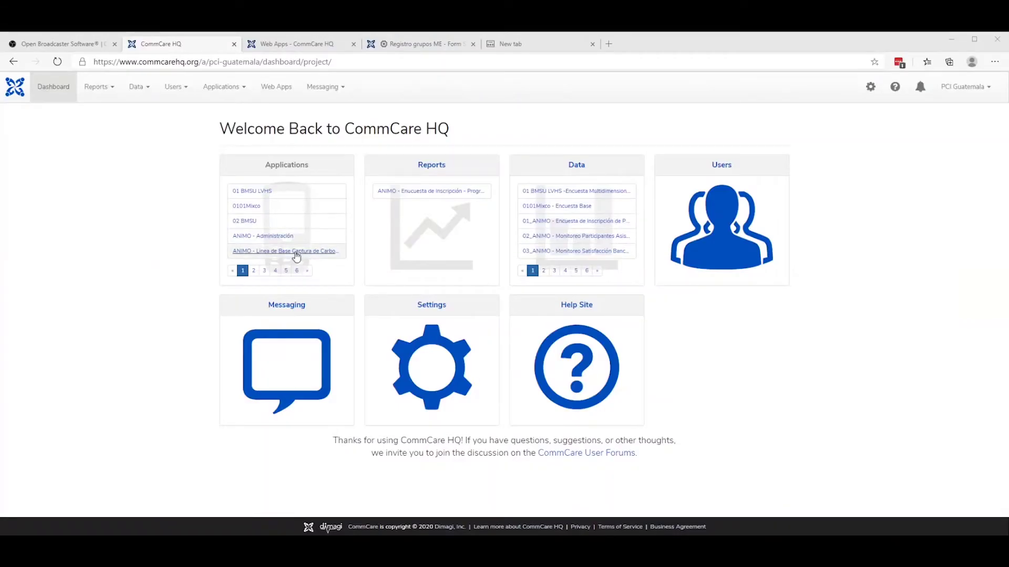
Go to Data > PowerBi/Tableau Integration and Copy & Edit the GRUPOS ME feed
left_click(149, 92)
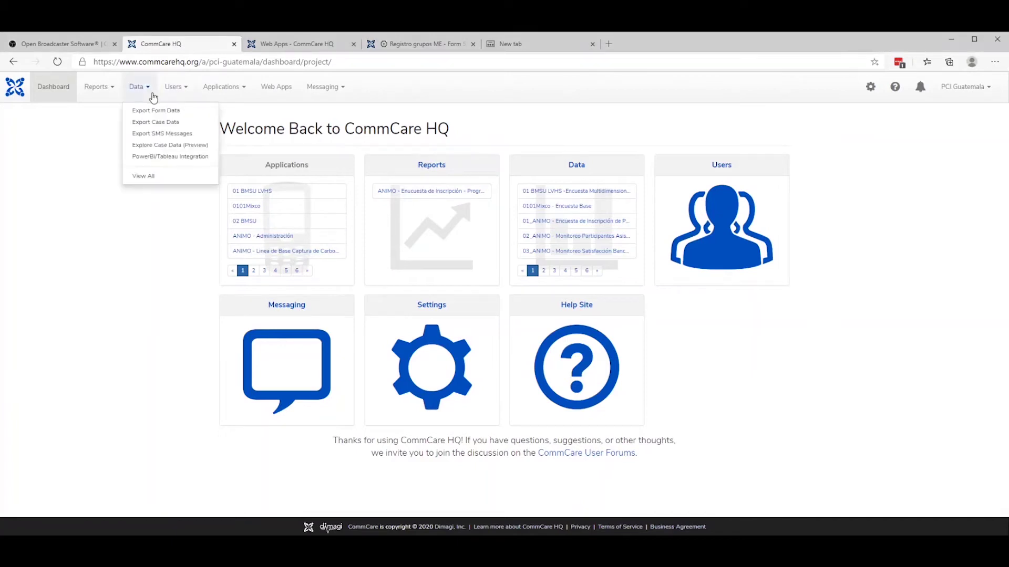
left_click(161, 157)
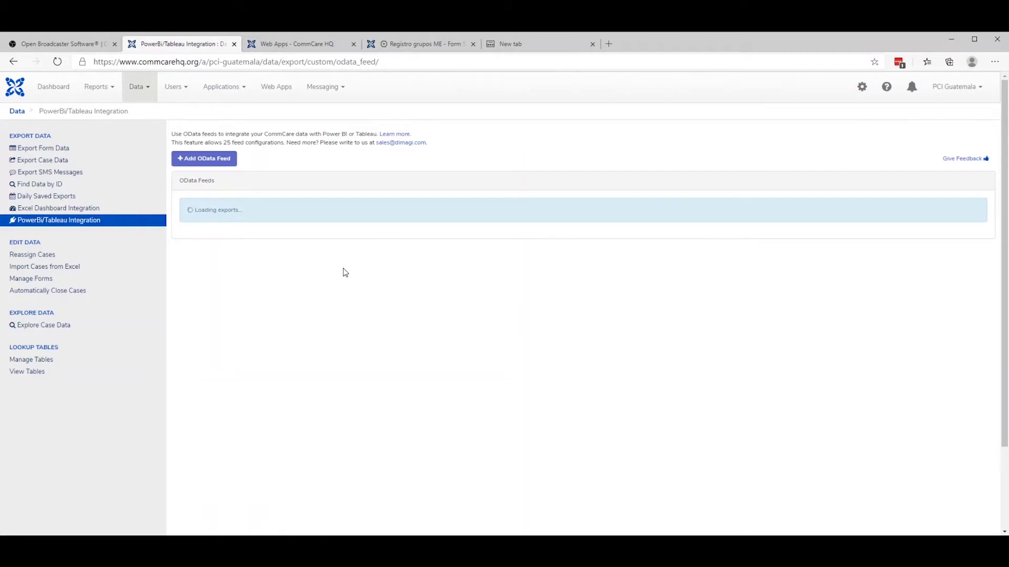
scroll(345, 272, "down", 4)
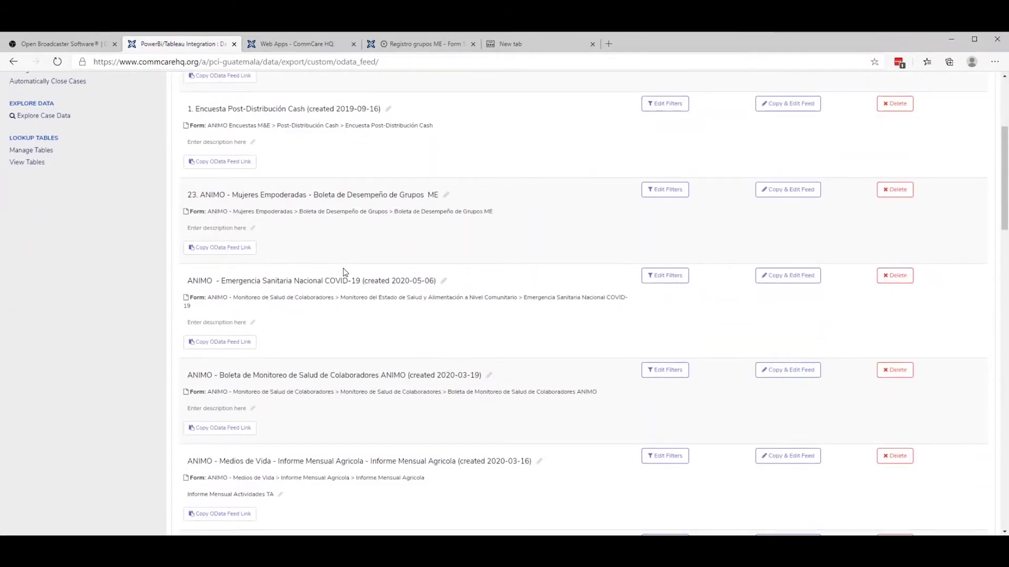
scroll(346, 272, "down", 5)
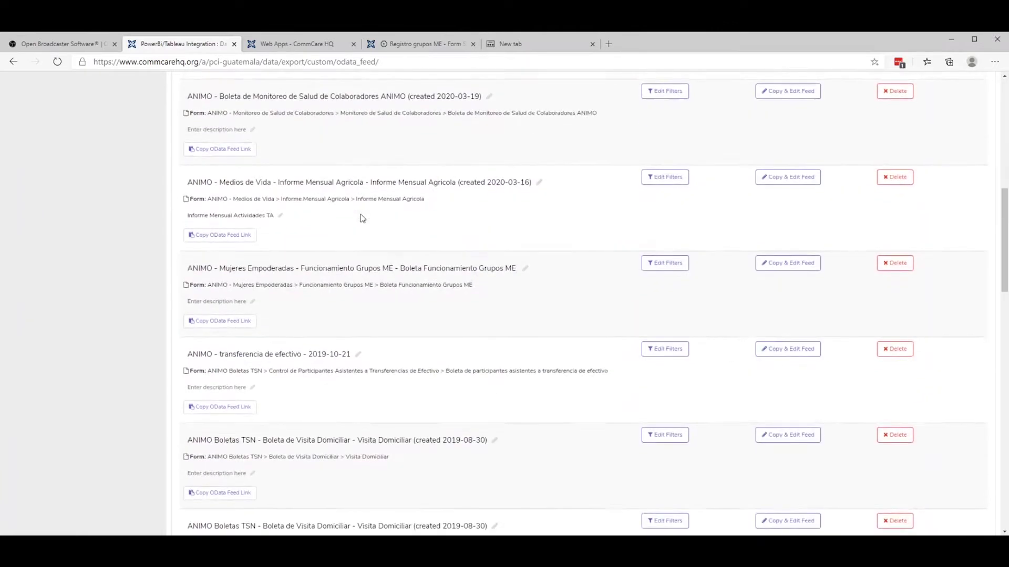
scroll(362, 218, "down", 10)
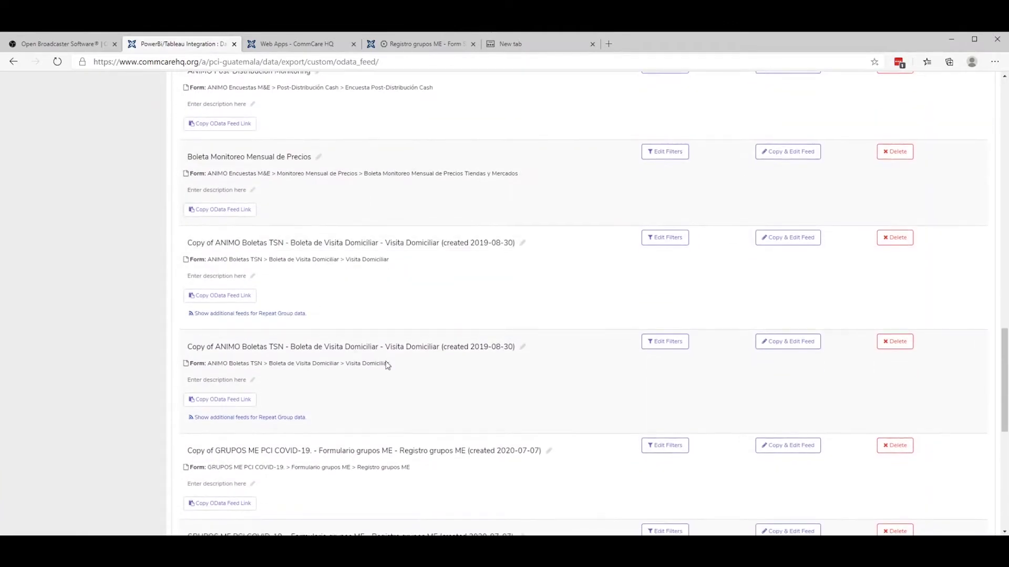
left_click(764, 452)
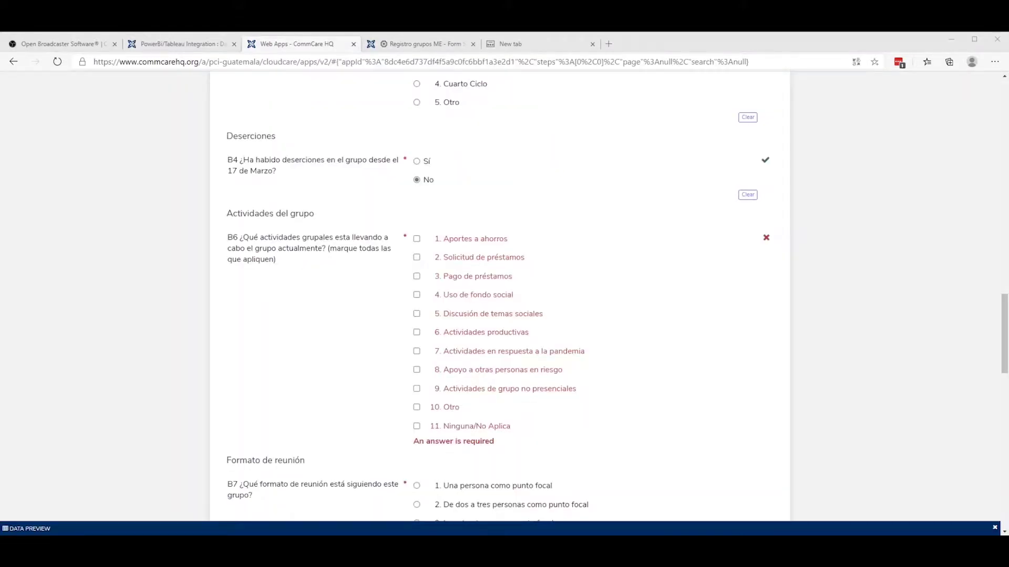
Tick B6 options Pago de préstamos, Uso de fondo social, Discusión de temas sociales and Actividades productivas
left_click(449, 282)
left_click(448, 297)
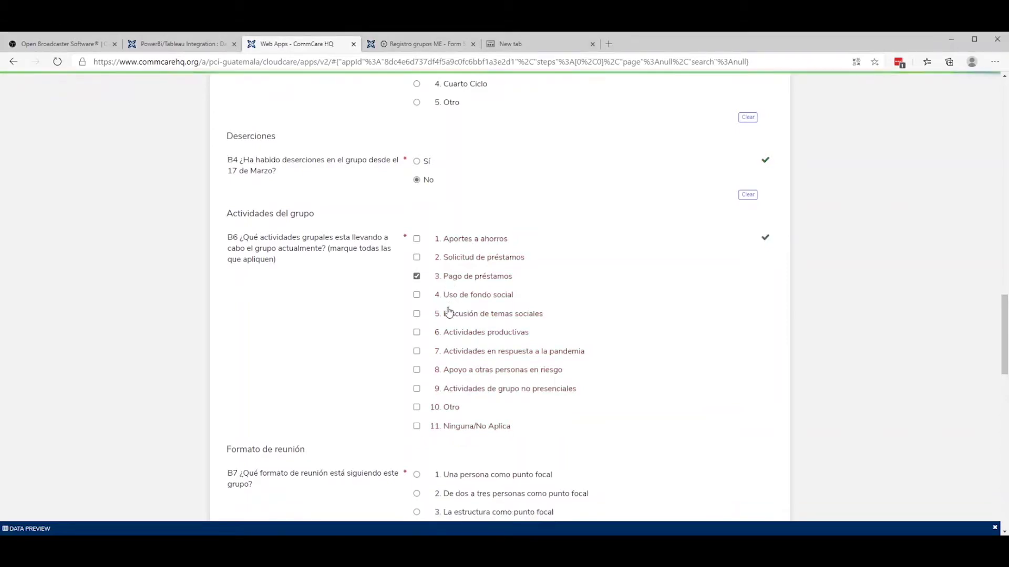
left_click(447, 316)
left_click(447, 337)
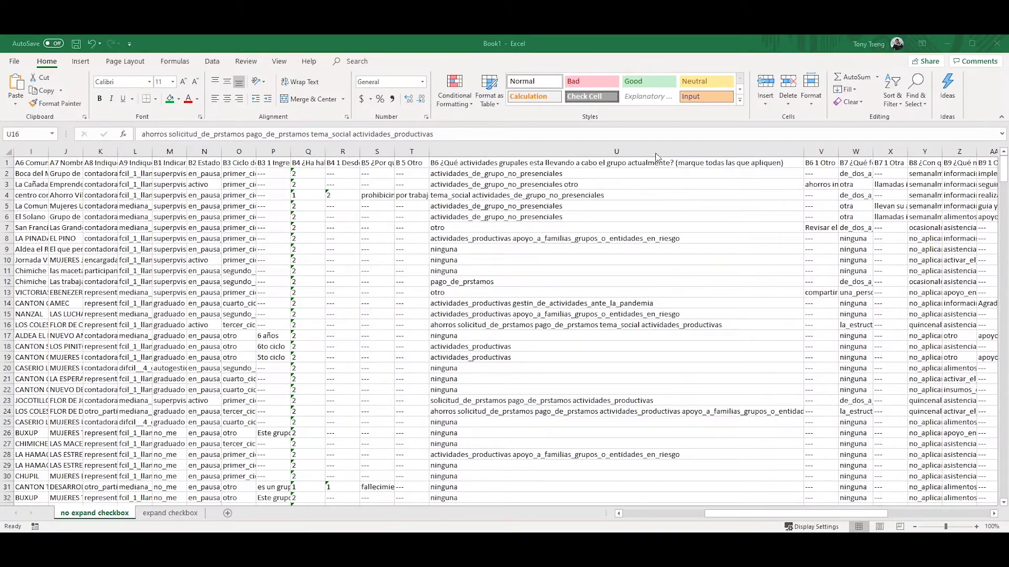
Select column U, check a few of its B6 answers, and fill the column yellow
left_click(654, 152)
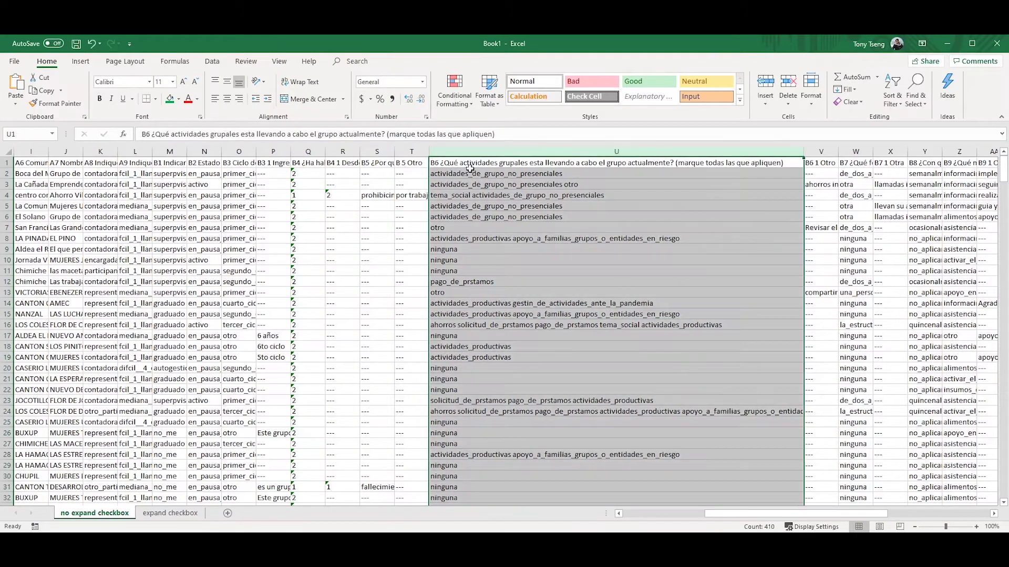
left_click(496, 195)
left_click(497, 206)
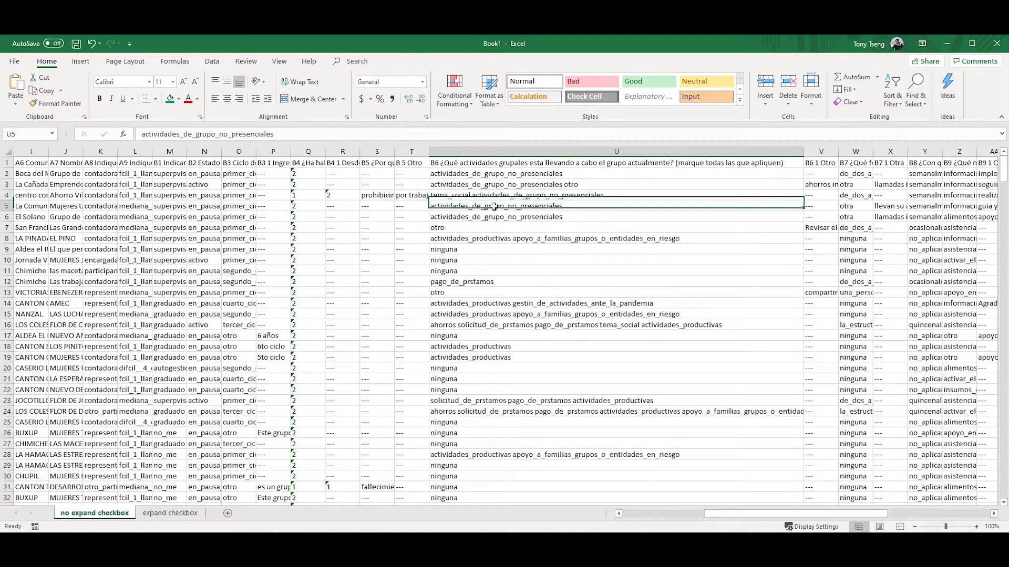
left_click(506, 152)
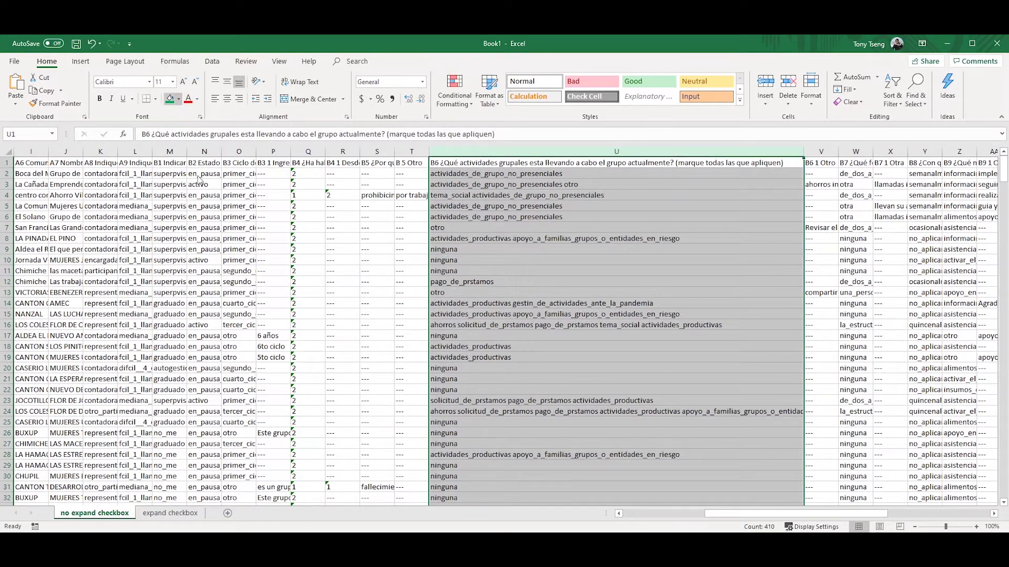
left_click(170, 99)
left_click(597, 248)
left_click(562, 206)
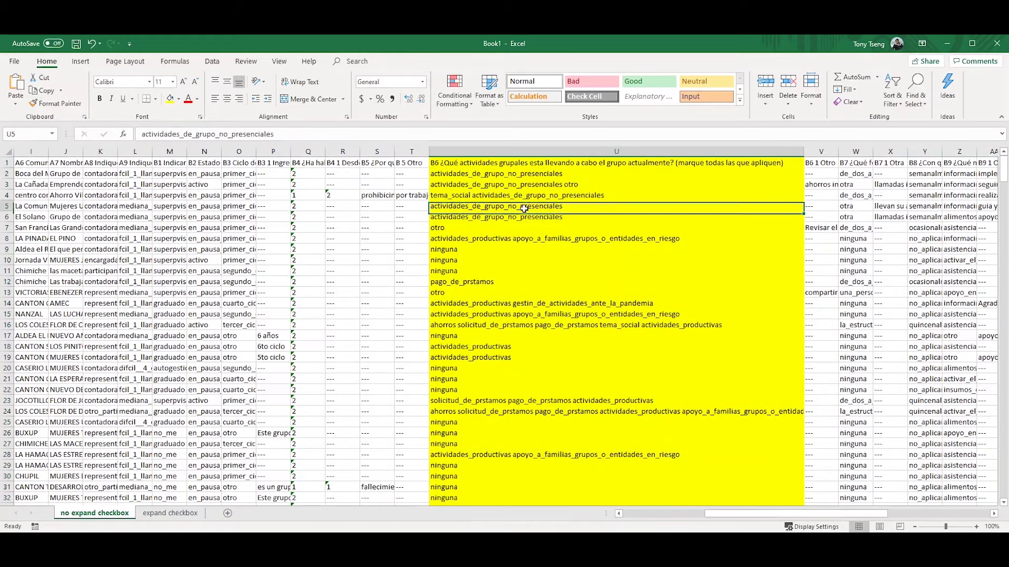
left_click(527, 164)
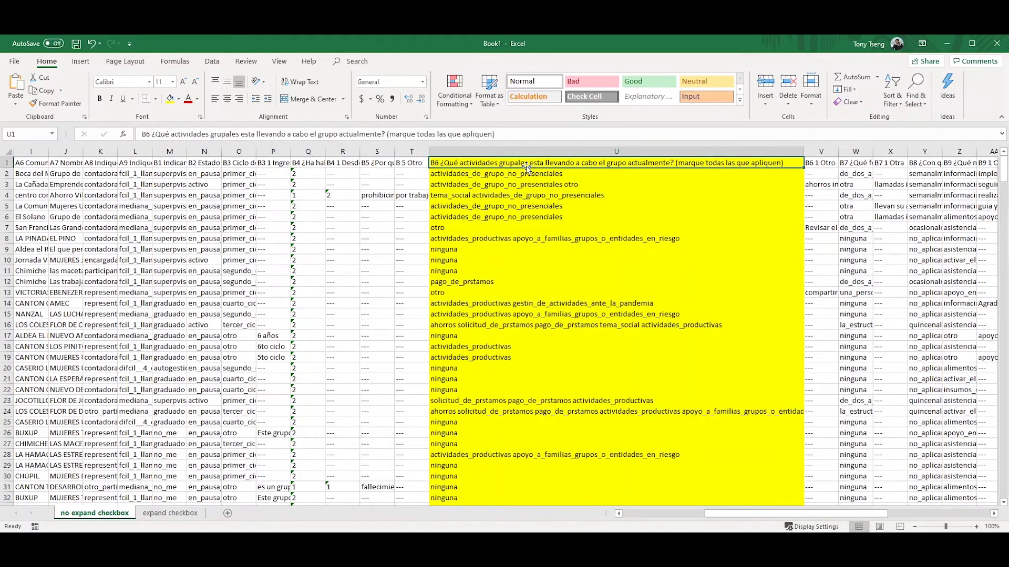
On the expand checkbox sheet, fill B6 columns AG–AR with yellow
left_click(166, 513)
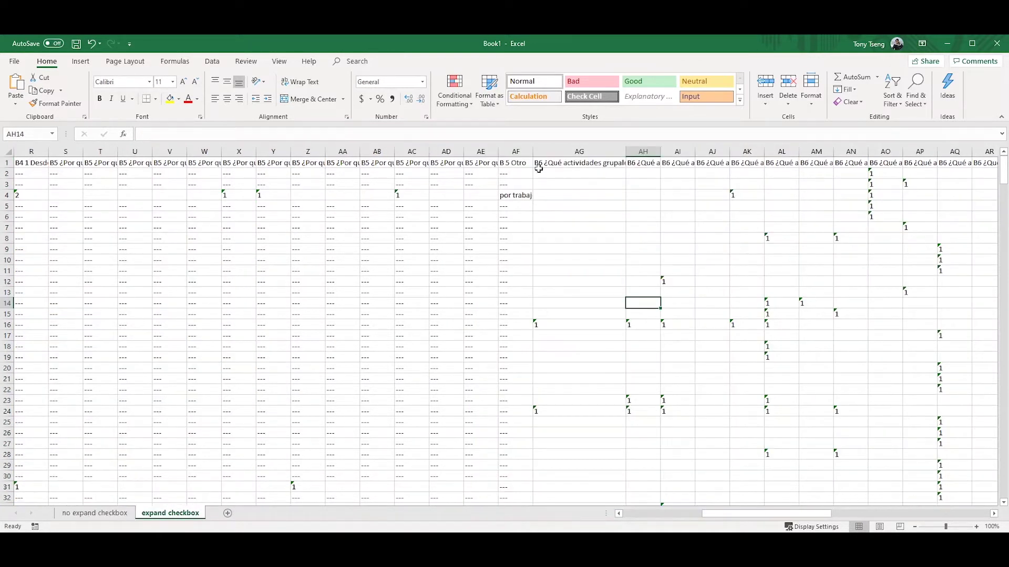
left_click_drag(545, 150, 967, 143)
left_click(877, 185)
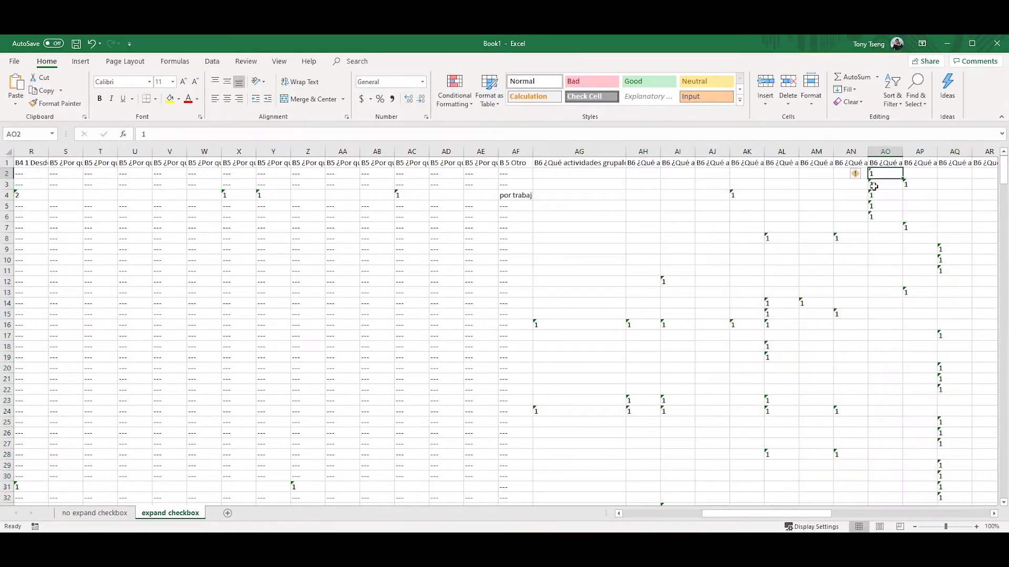
left_click(839, 185)
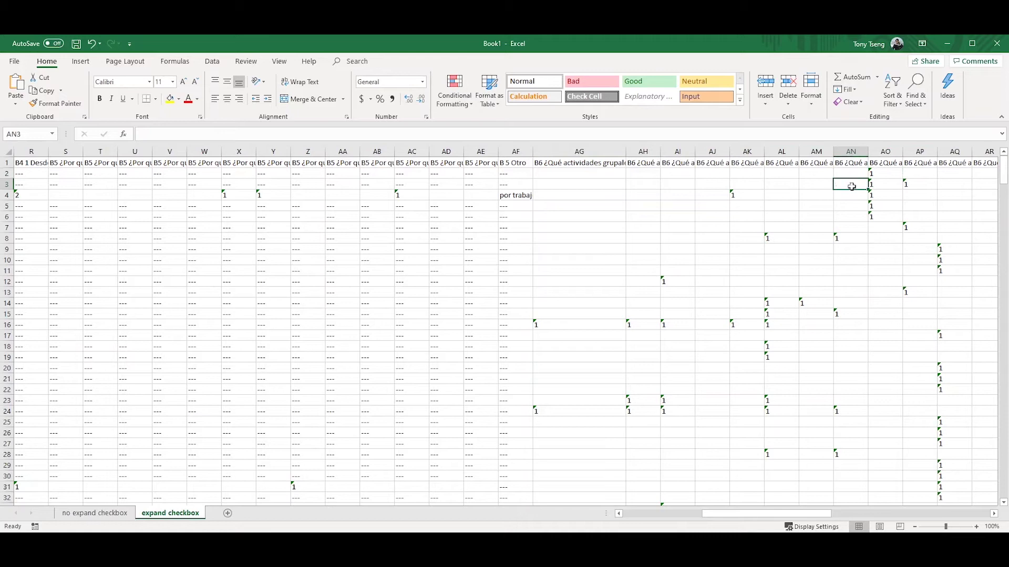
left_click_drag(573, 152, 930, 152)
left_click(170, 99)
left_click(578, 237)
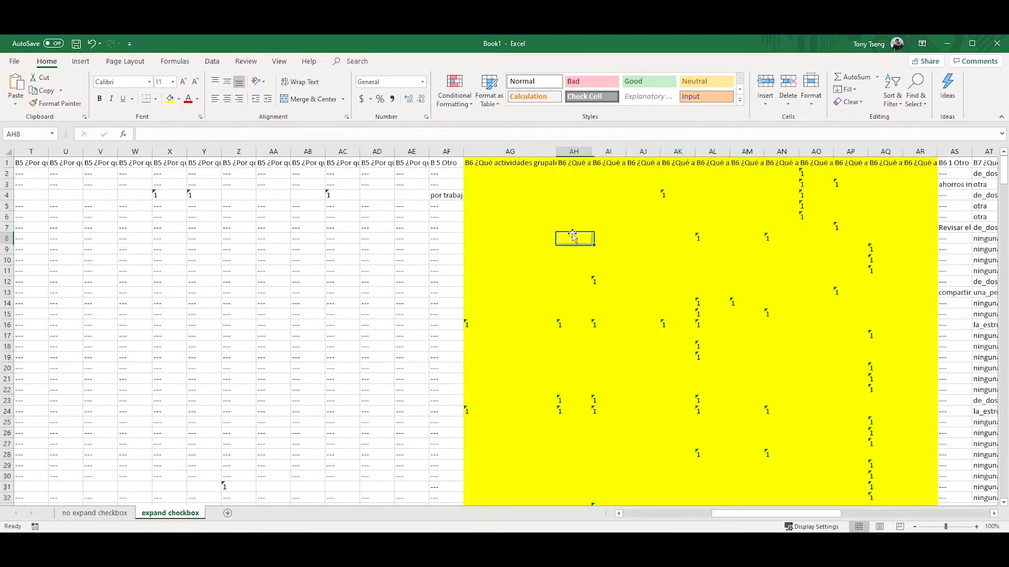
Add all borders to columns AG–AR and widen AG and AH to show their headers
mouse_move(492, 157)
left_mouse_down()
mouse_move(986, 153)
mouse_move(935, 152)
left_mouse_up()
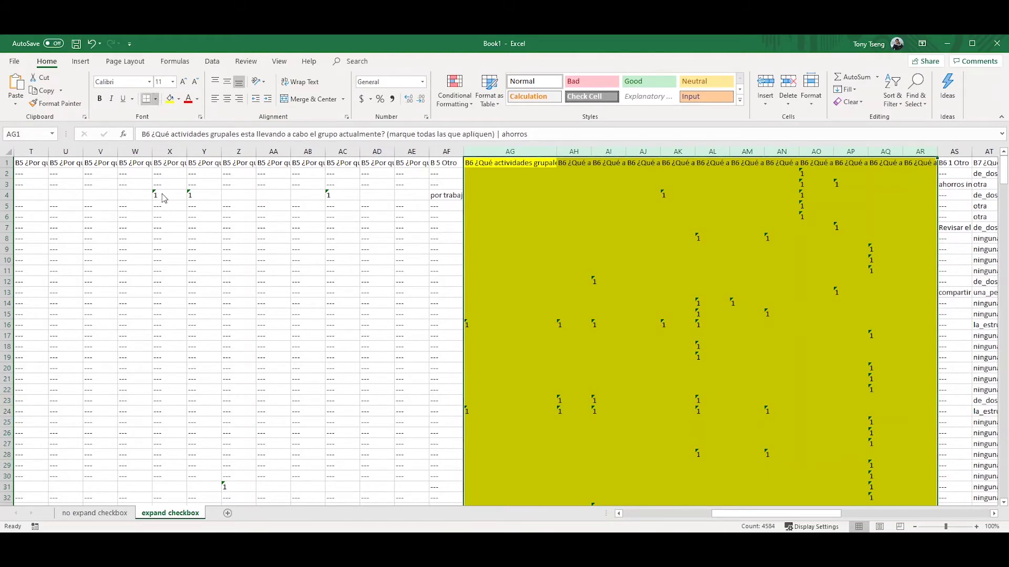
left_click(670, 247)
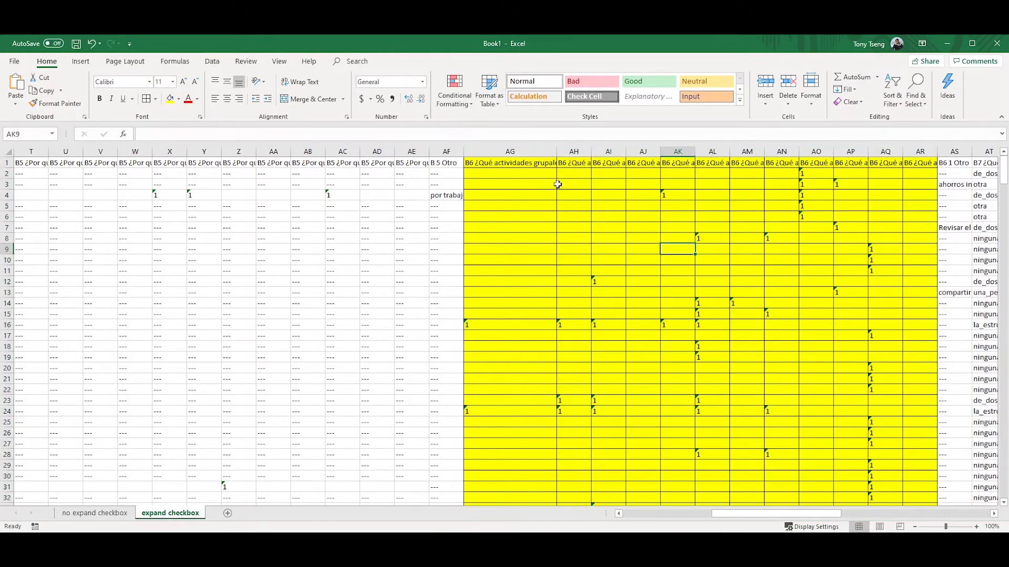
double_click(558, 154)
left_click(846, 161)
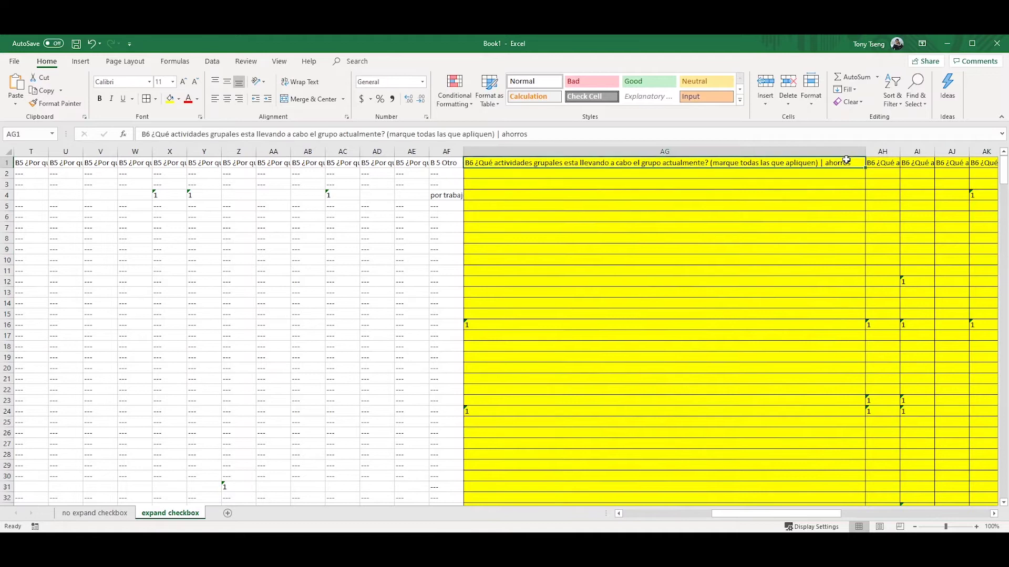
double_click(900, 154)
mouse_move(788, 513)
left_mouse_down()
mouse_move(876, 513)
mouse_move(784, 515)
left_mouse_up()
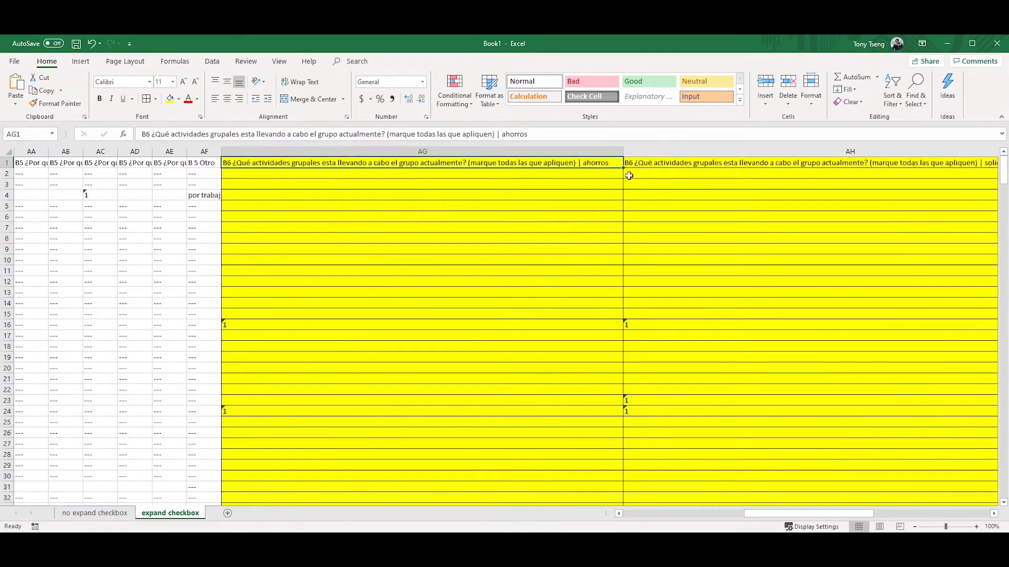
left_click_drag(434, 155, 437, 154)
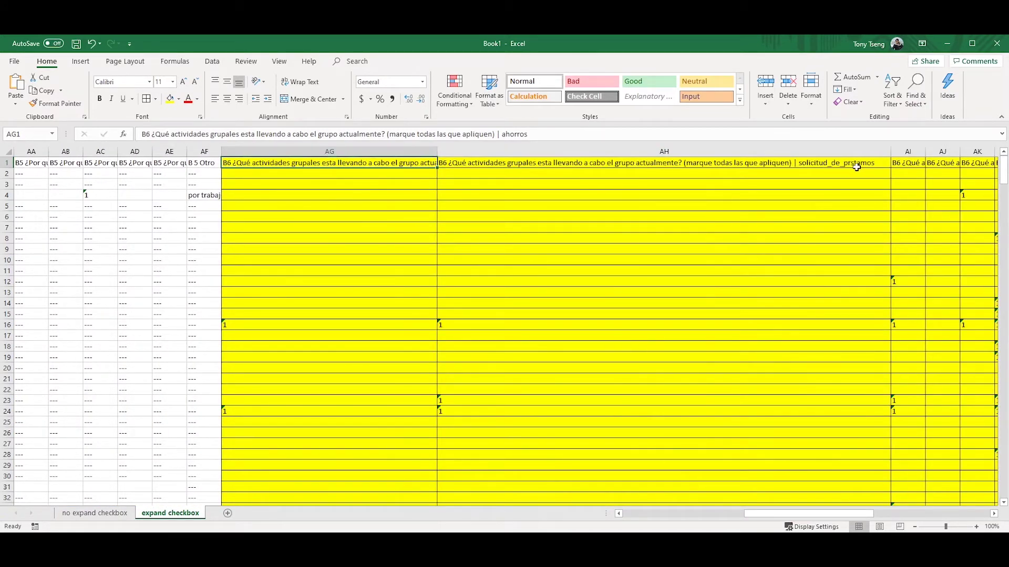
Back on the no expand checkbox sheet, read the combined B6 answers in U3, U7 and U16
left_click(94, 513)
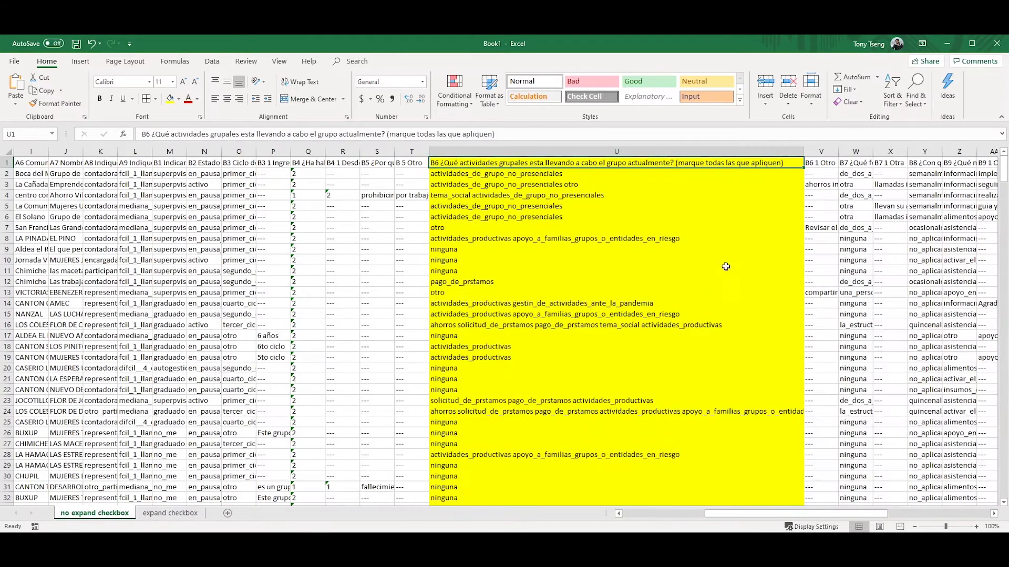
left_click(503, 187)
left_click(500, 229)
scroll(505, 296, "down", 1)
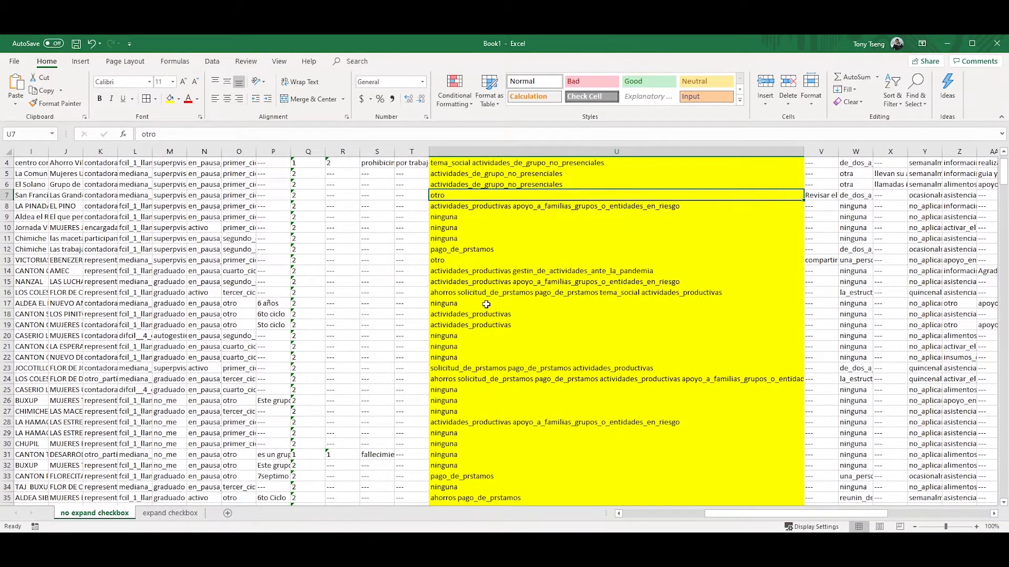
left_click(485, 295)
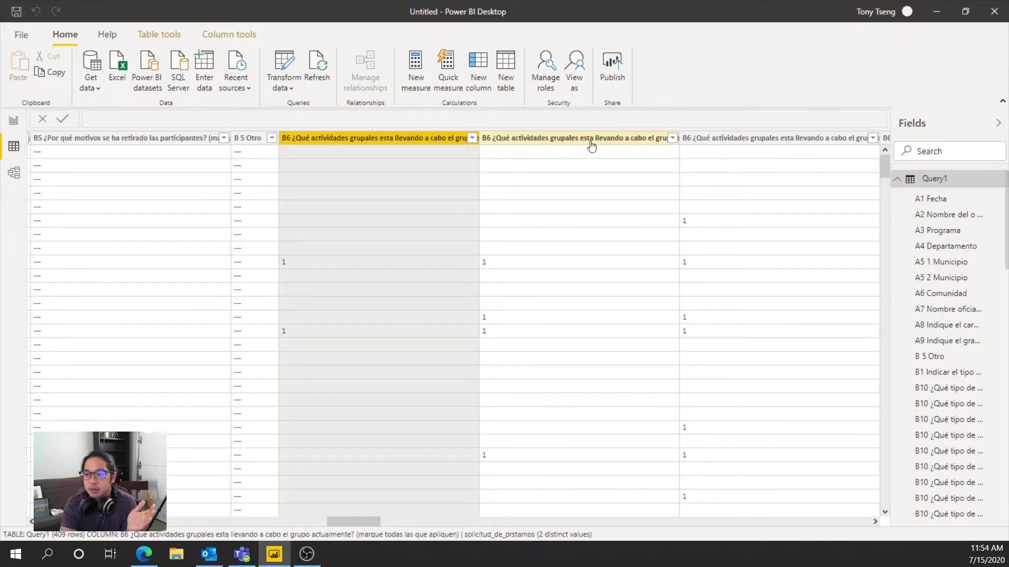
left_click(656, 138)
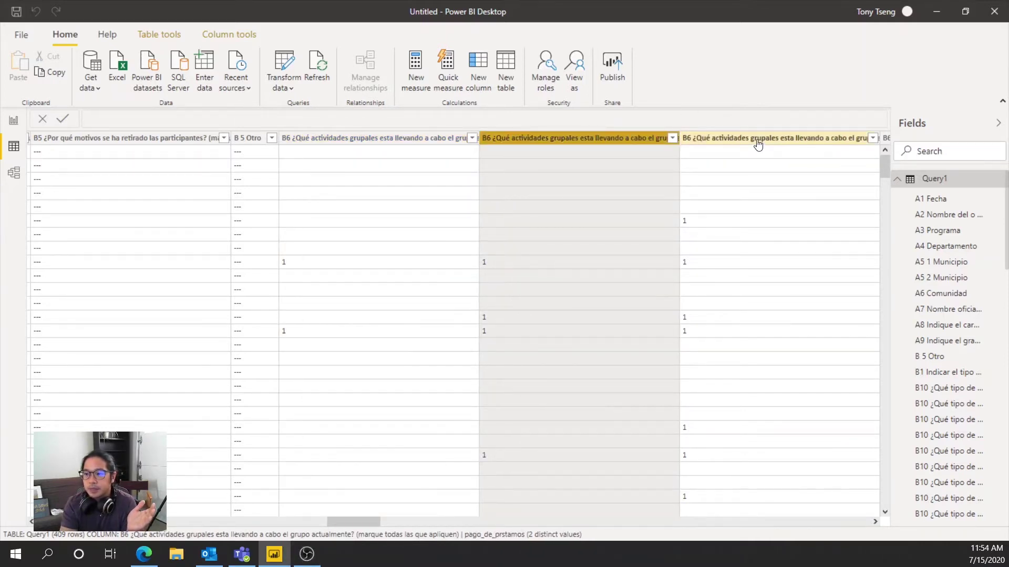
left_click(757, 139)
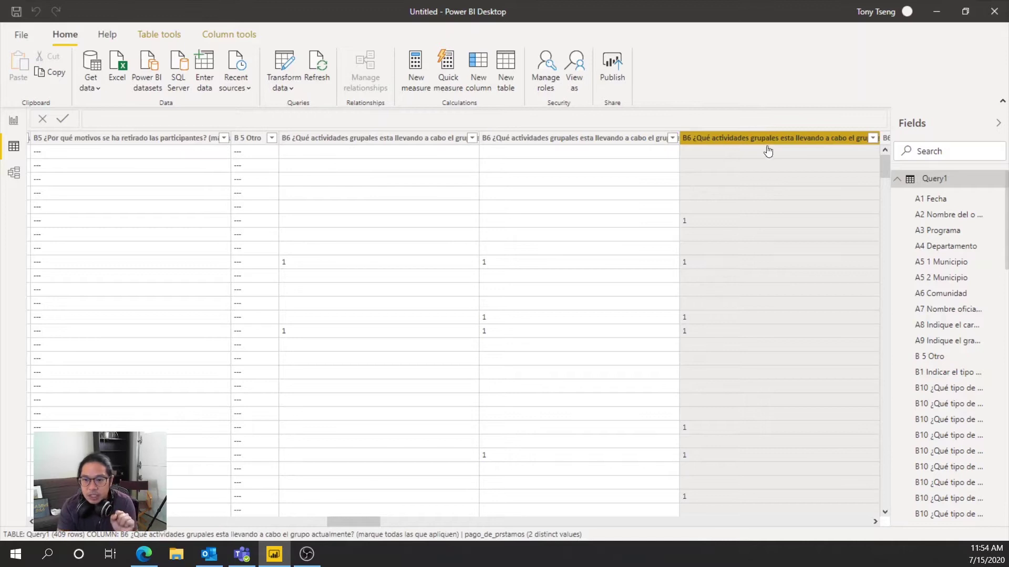
Duplicate Query1 in the Power Query Editor and name the copy B6
left_click(292, 60)
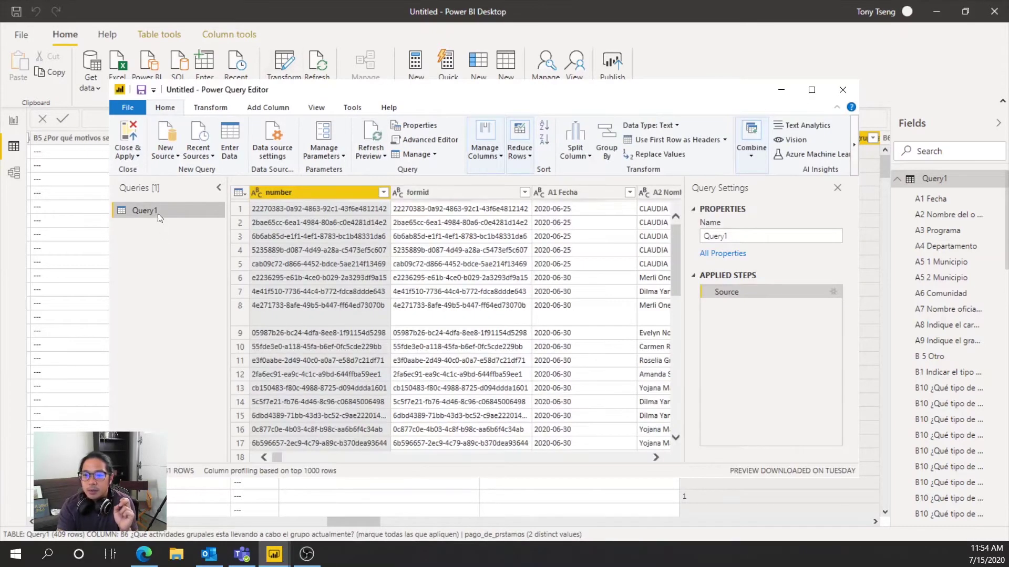
right_click(157, 213)
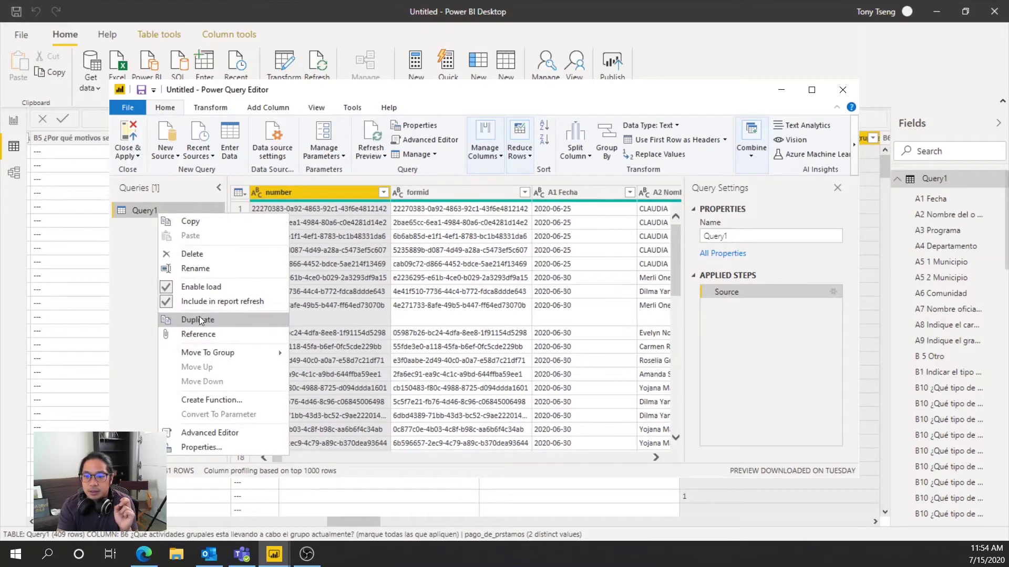
left_click(199, 319)
double_click(159, 228)
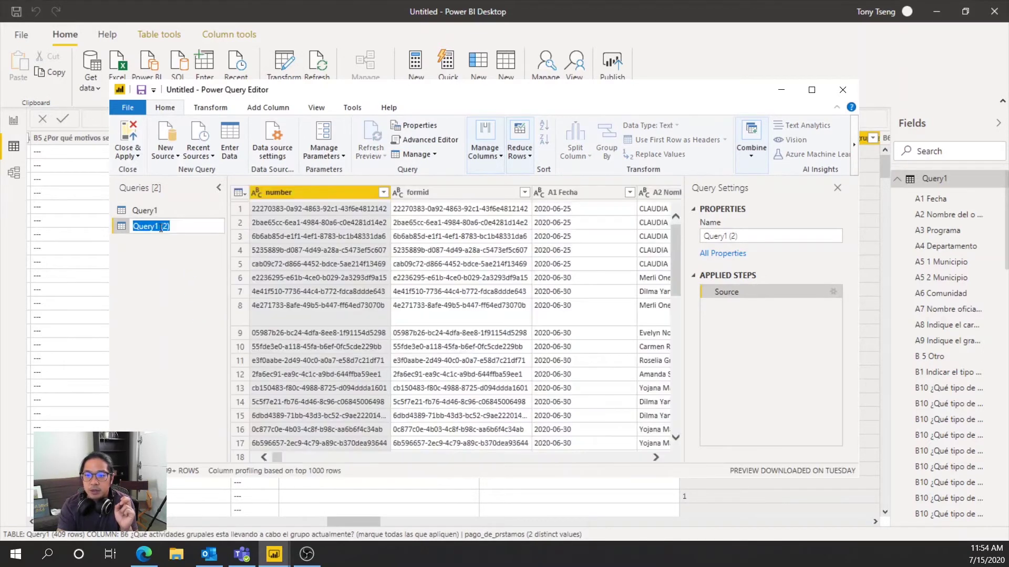
type("B6")
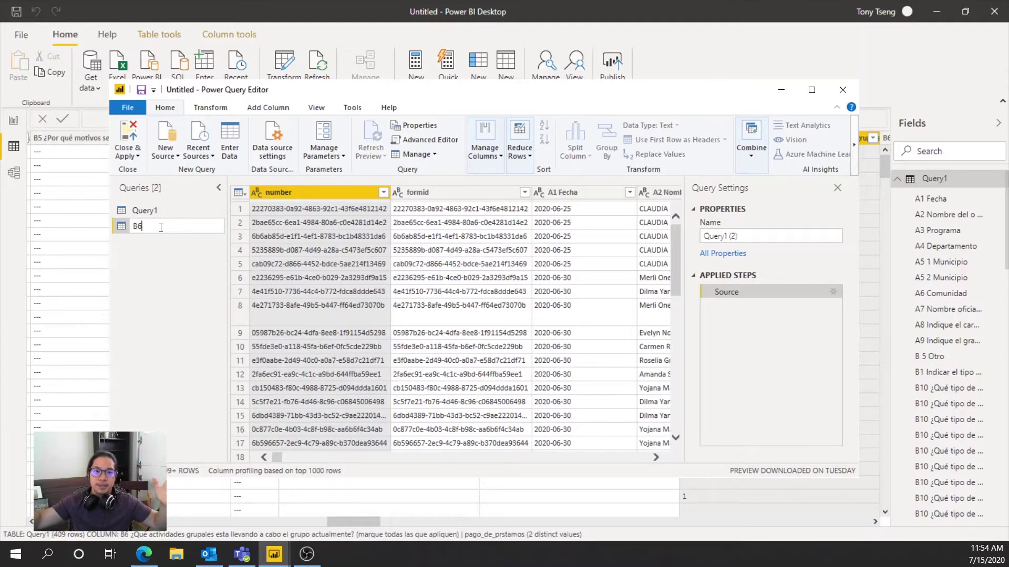
key("Return")
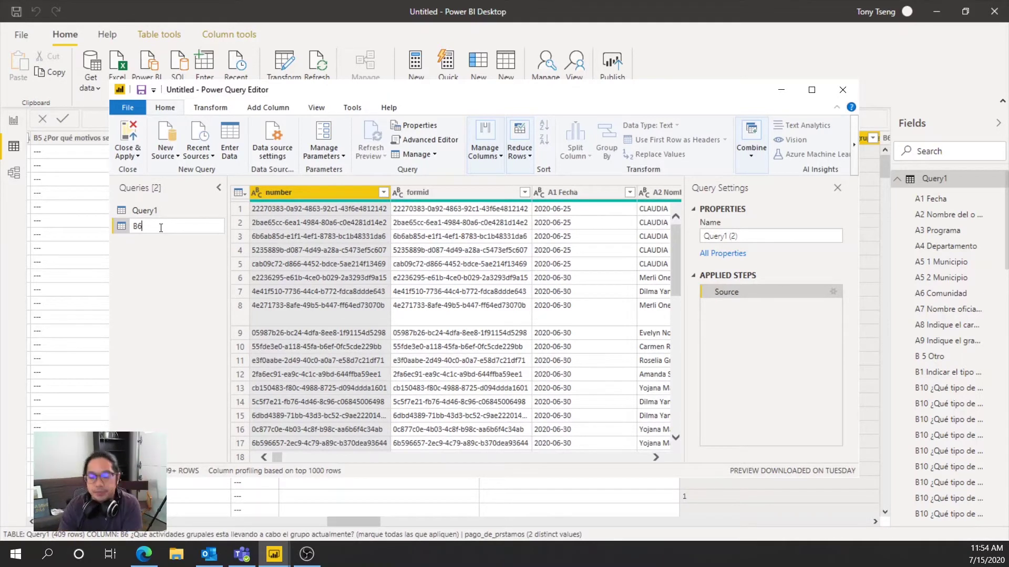
key("Return")
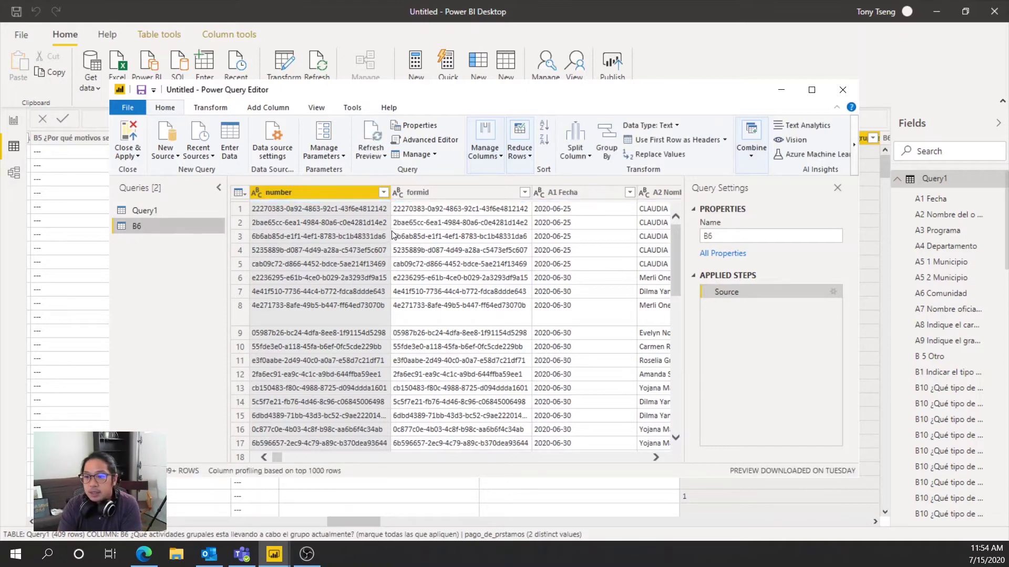
Maximize the editor and remove column B7 and every later column from the B6 query
left_click_drag(273, 457, 579, 458)
left_click(812, 90)
left_click_drag(681, 518, 806, 517)
left_click(683, 107)
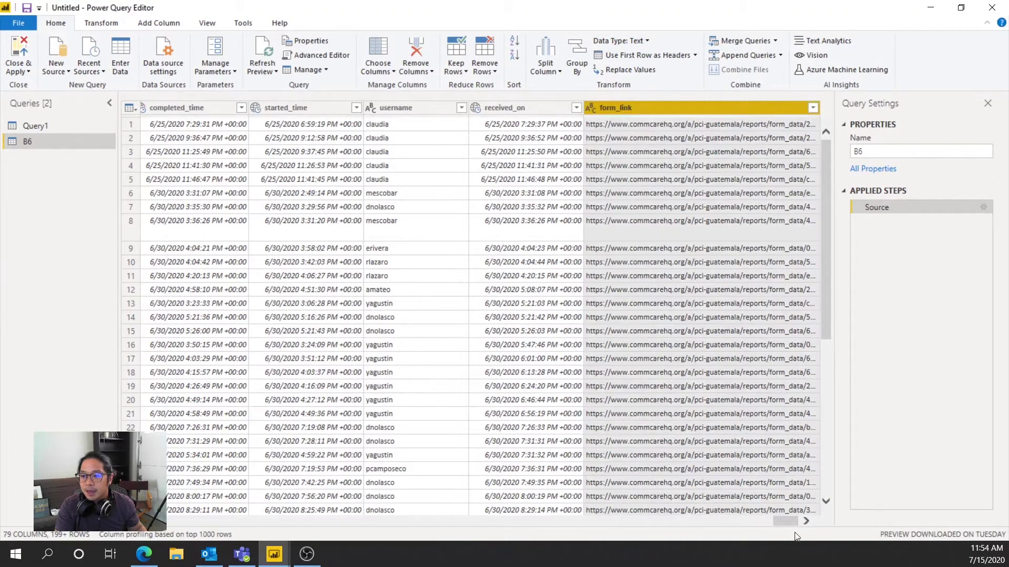
left_click_drag(749, 521, 500, 540)
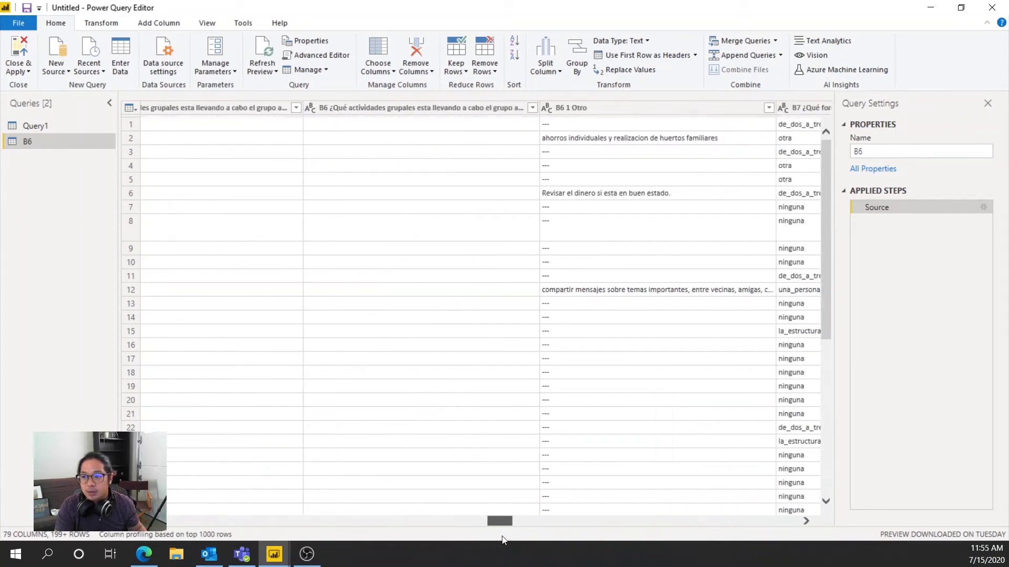
left_click(793, 109)
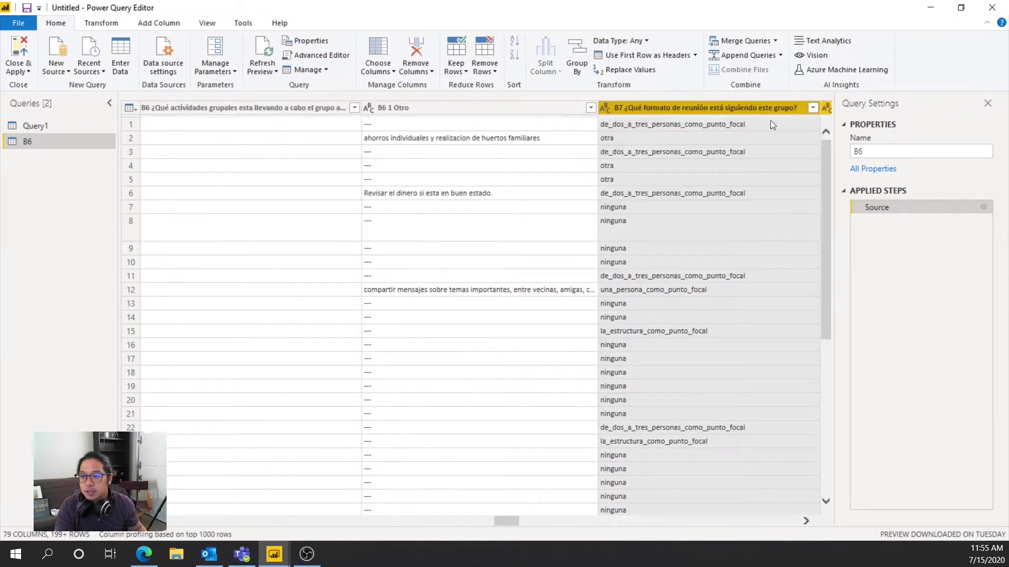
right_click(659, 108)
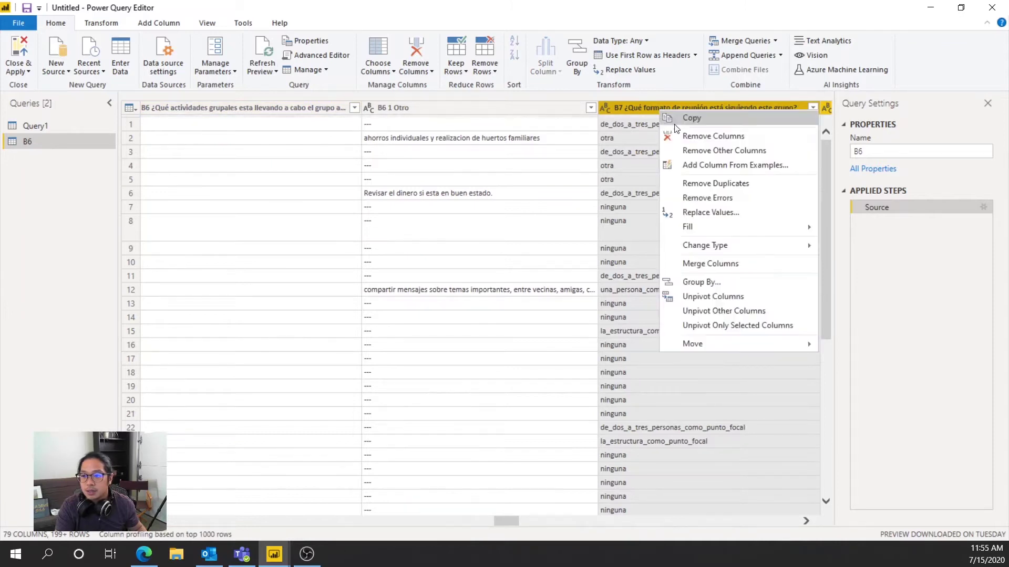
left_click(679, 137)
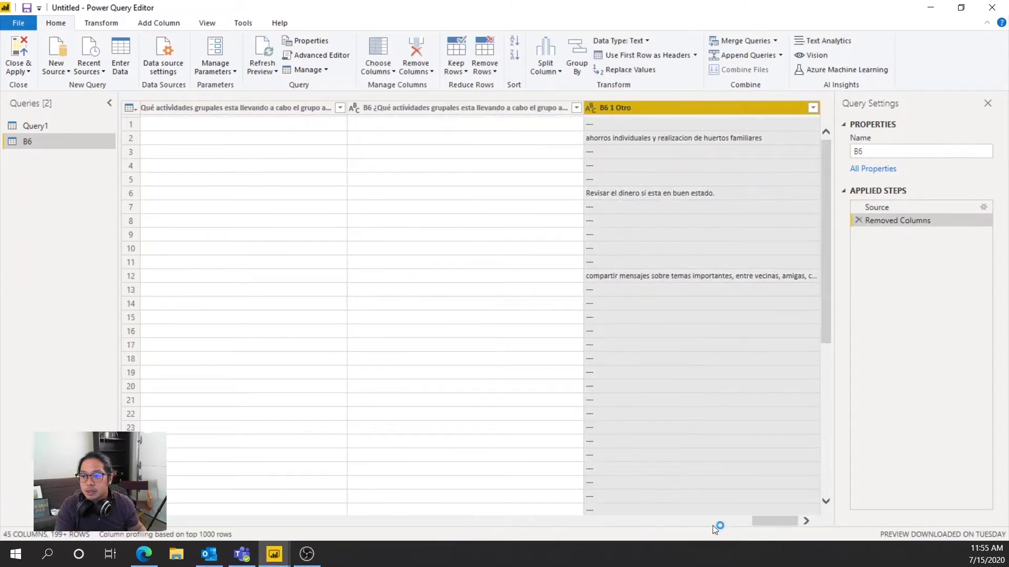
left_click_drag(762, 522, 177, 525)
left_click(443, 108)
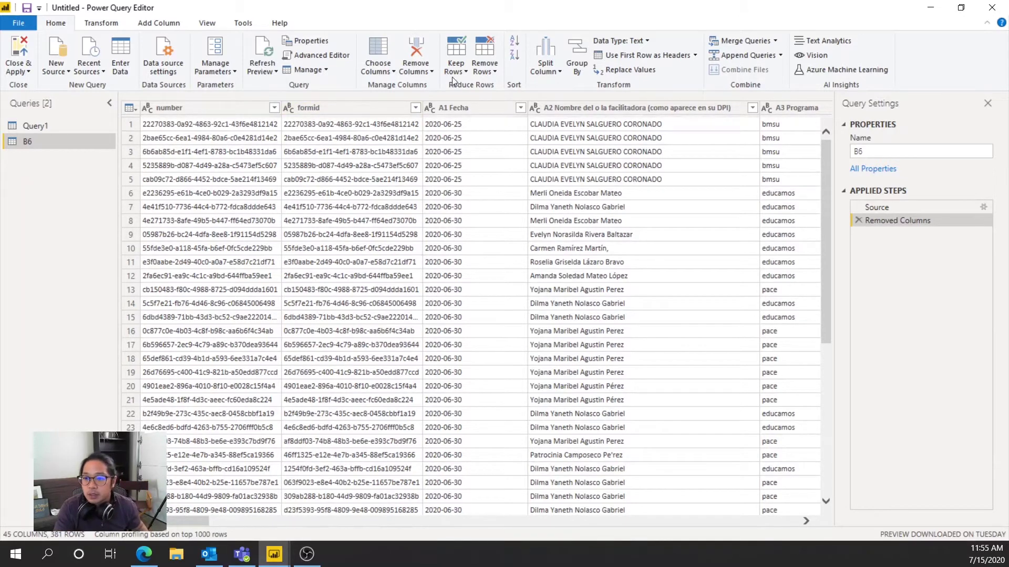
Remove the A1 Fecha through B5 columns and the number column, keeping formid and B6 columns
left_click(473, 108)
key("ctrl+shift+Right")
right_click(478, 107)
left_click(509, 140)
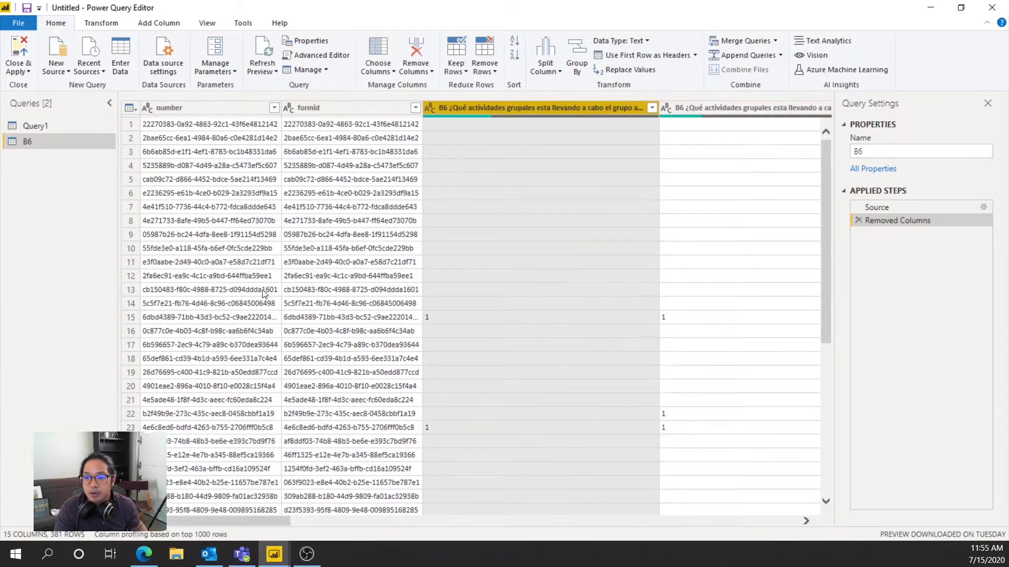
right_click(190, 111)
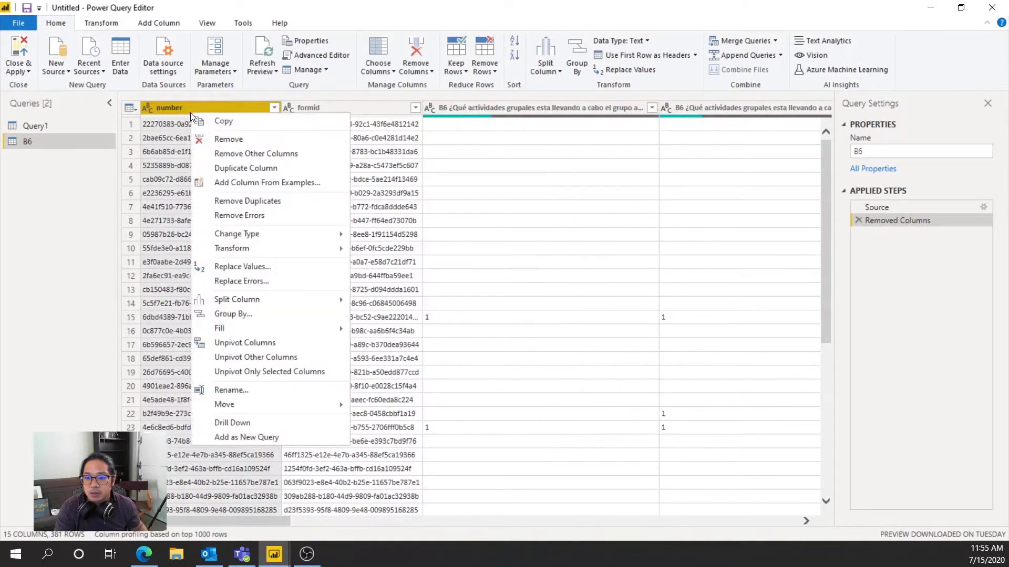
left_click(225, 138)
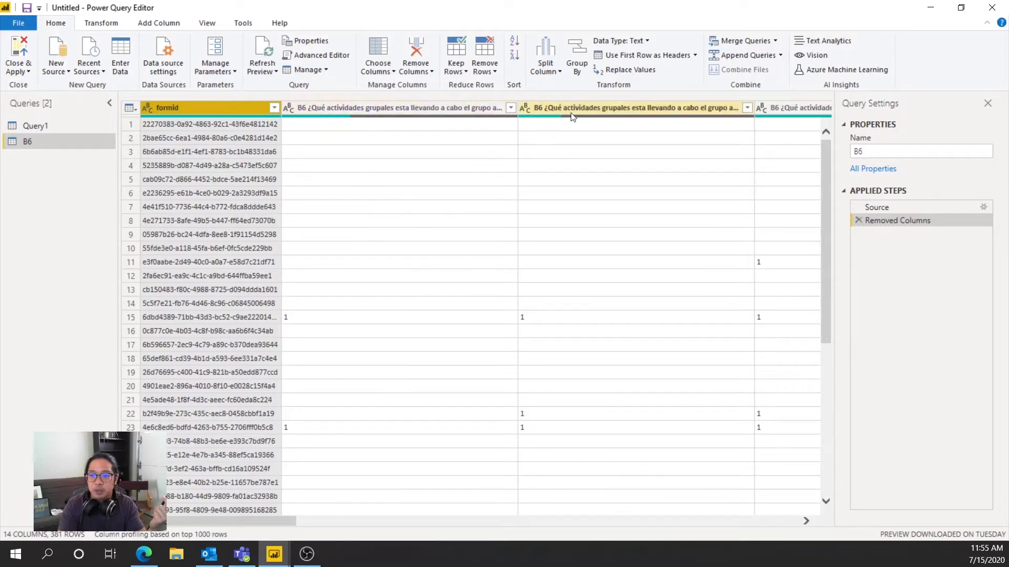
Rename the first B6 question column to B6 | ahorros
double_click(499, 108)
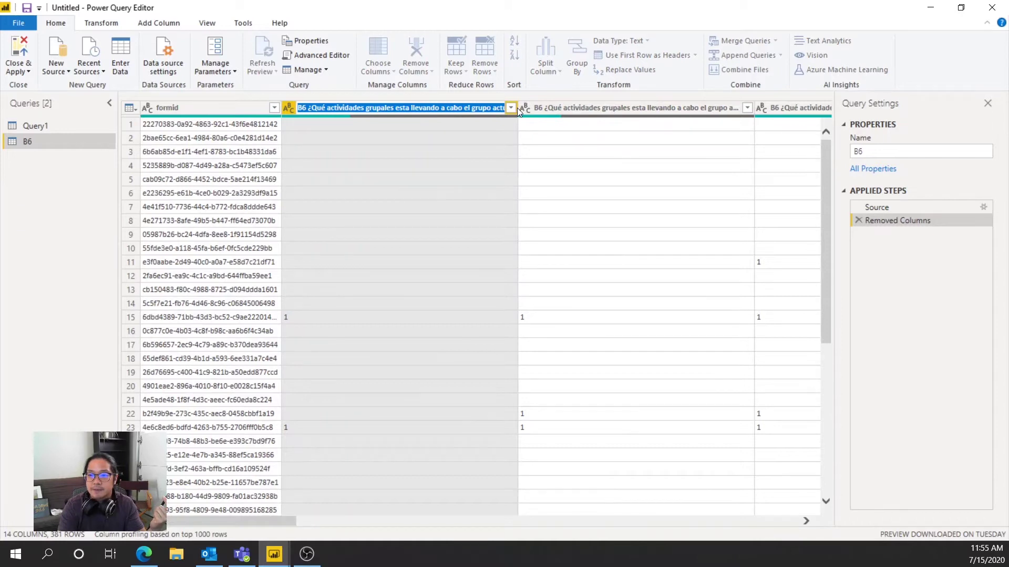
left_click_drag(495, 108, 609, 120)
left_click(480, 108)
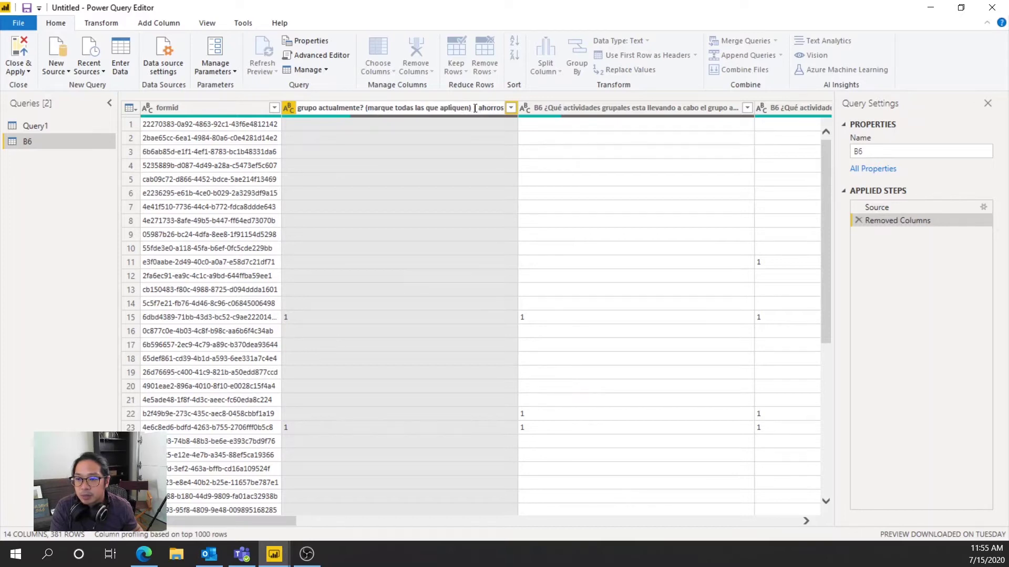
left_click_drag(476, 108, 282, 107)
key("BackSpace")
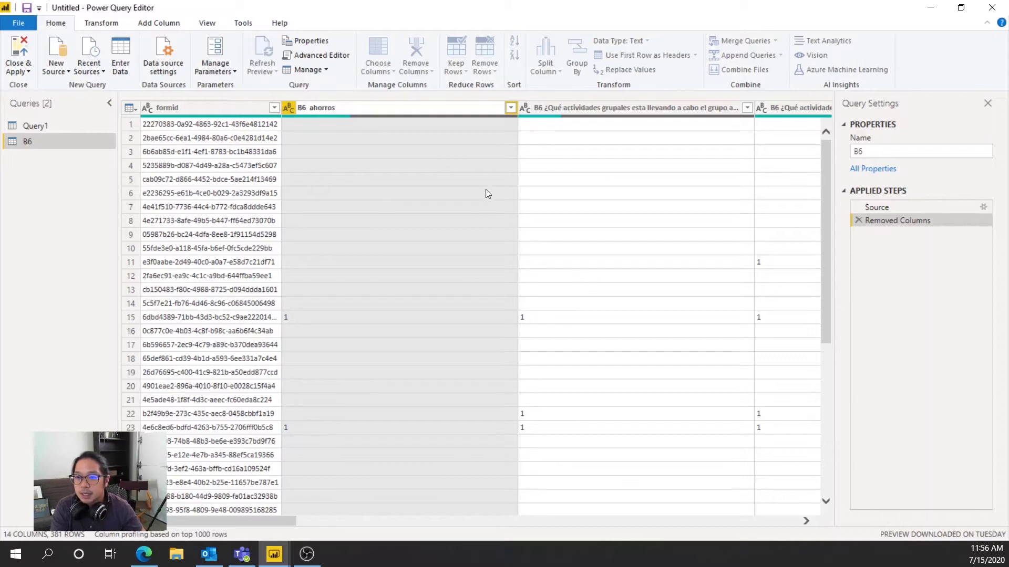
type("|")
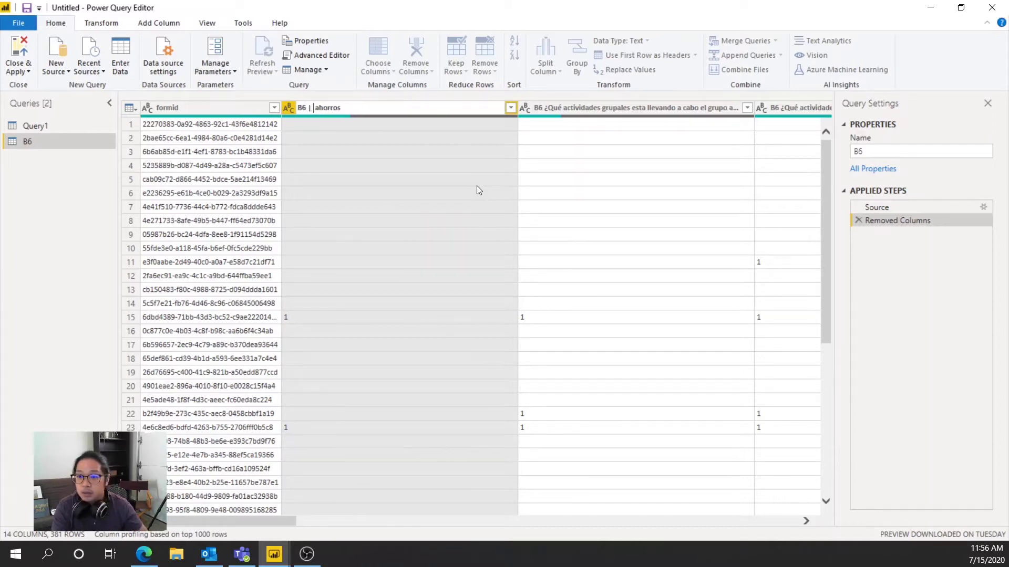
key("Return")
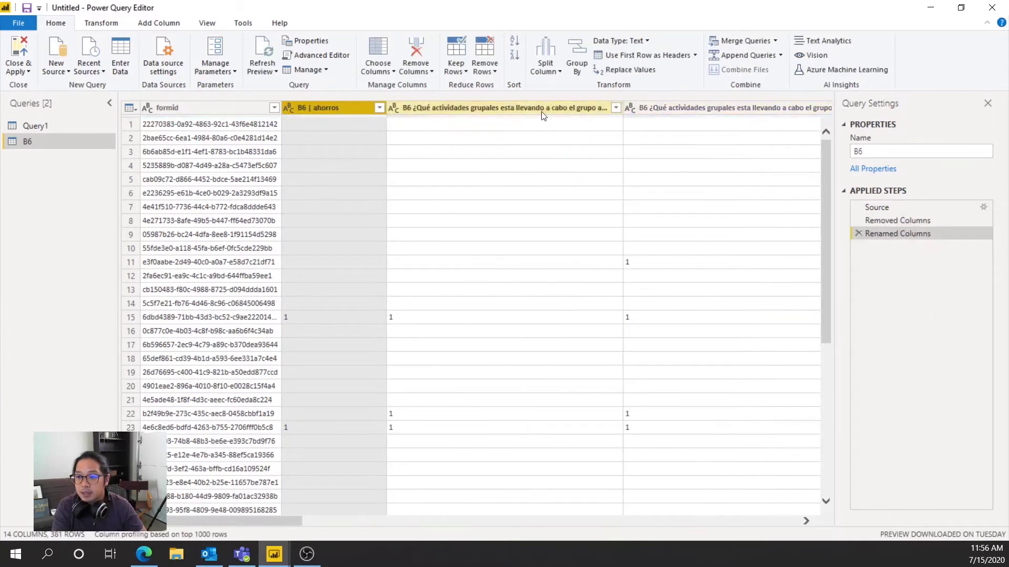
Shorten the next two headers to B6 | solicitud_de_prstamos and B6 | pago_de_prstamos
double_click(541, 109)
key("Return")
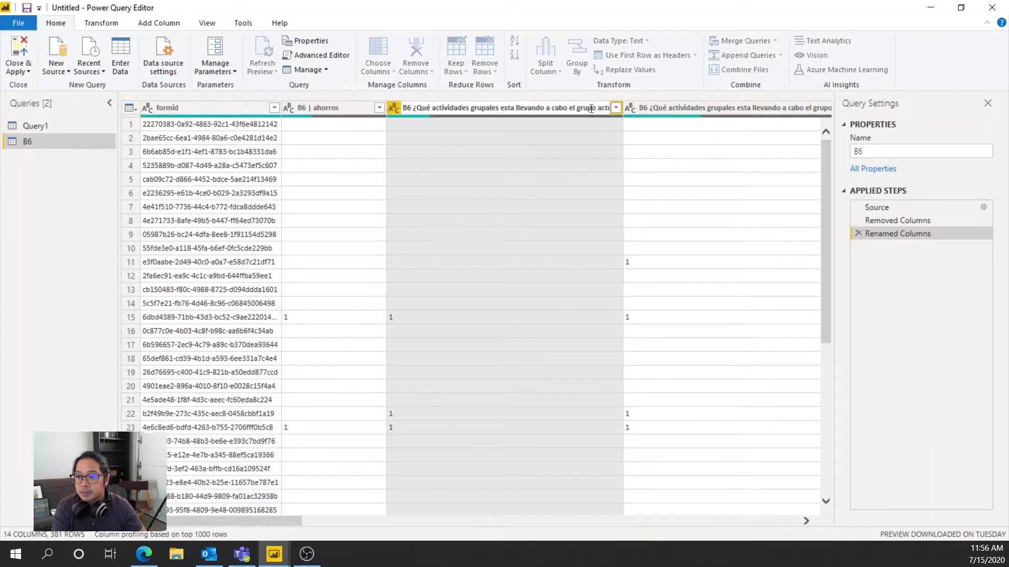
left_click_drag(415, 108, 540, 117)
key("BackSpace")
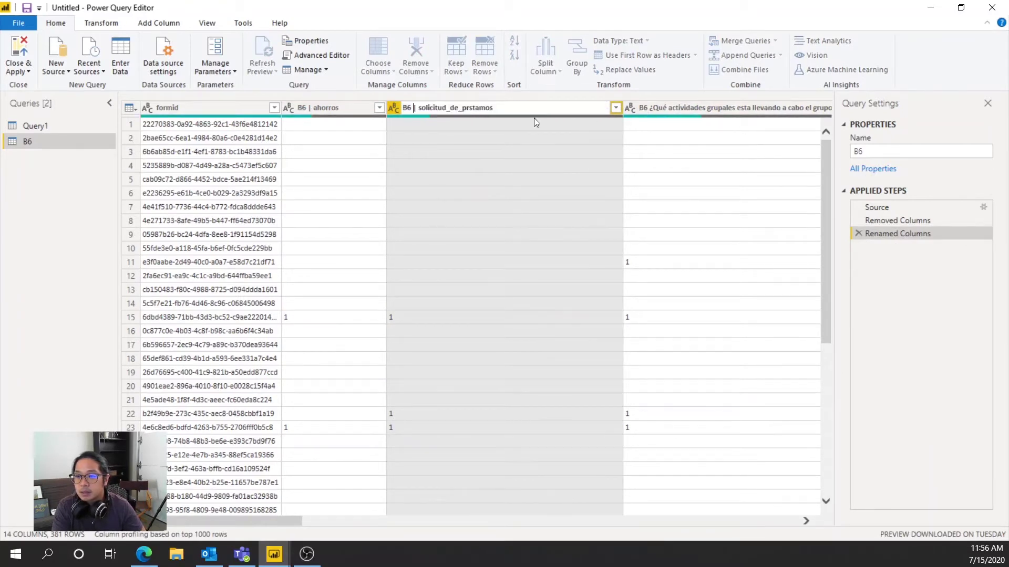
double_click(537, 108)
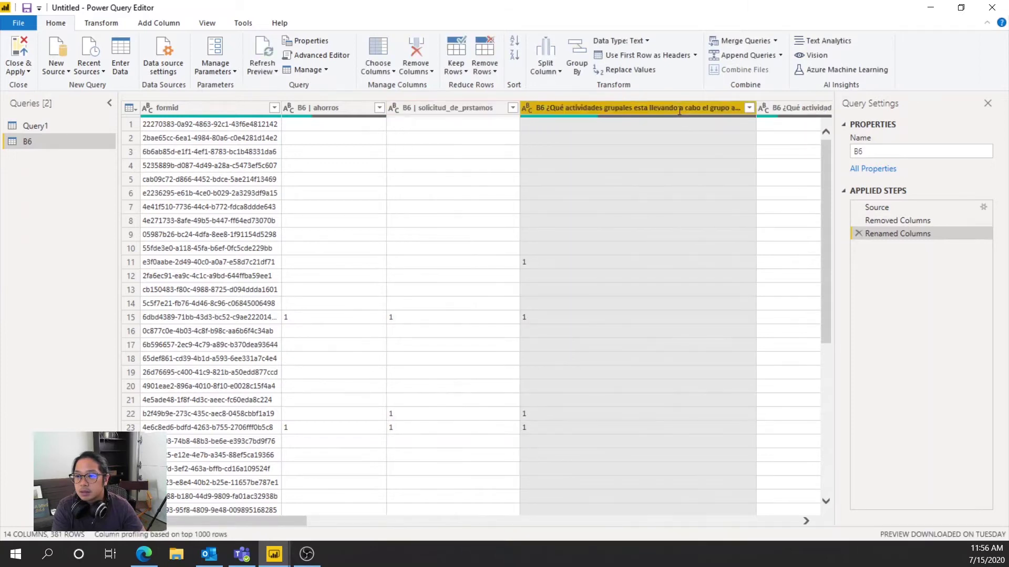
left_click_drag(546, 108, 717, 116)
key("BackSpace")
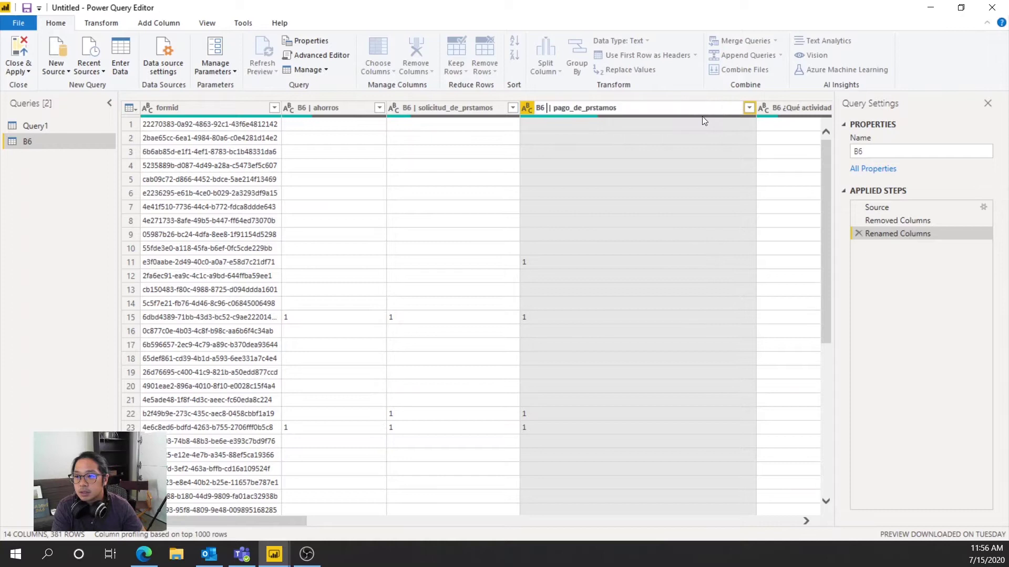
key("Return")
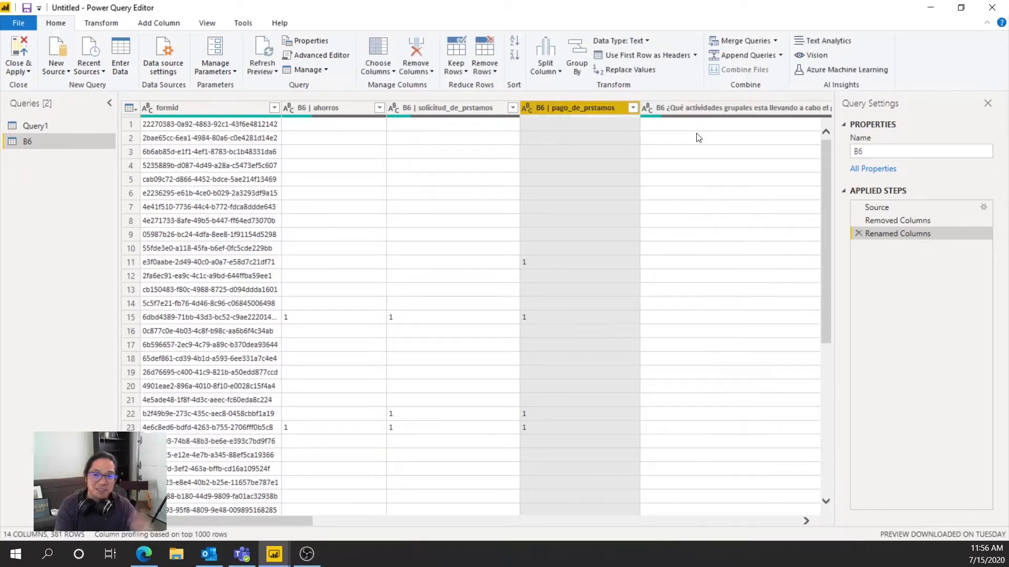
Strip the long question text from the next four B6 option headers
double_click(699, 108)
double_click(762, 109)
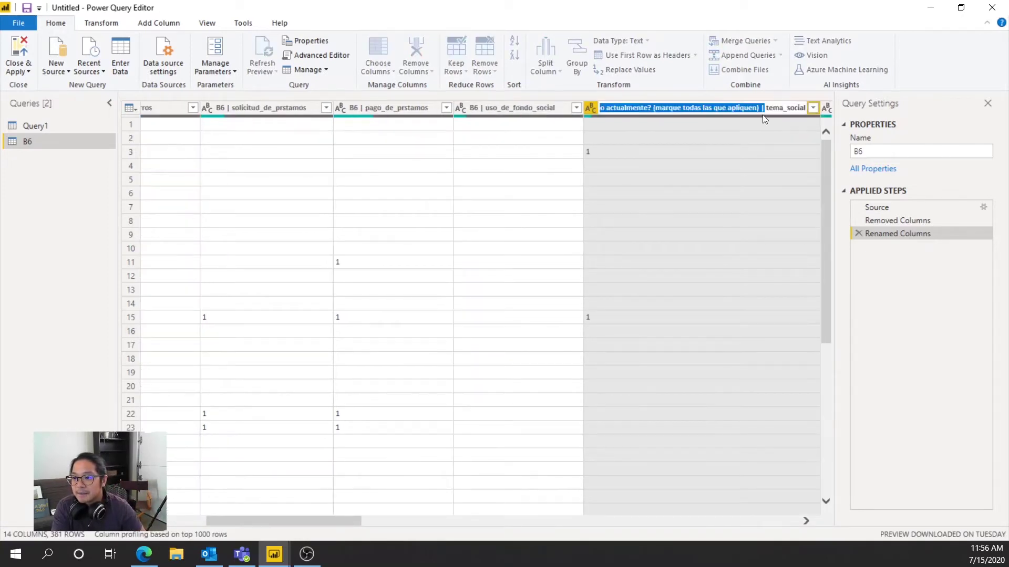
key("BackSpace")
key("Return")
double_click(536, 108)
left_click_drag(536, 108, 642, 112)
key("BackSpace")
key("Return")
double_click(490, 108)
left_click_drag(491, 112, 642, 115)
key("BackSpace")
key("Return")
double_click(687, 108)
key("BackSpace")
key("Return")
Shorten the last headers to B6 | otro, B6 | ninguna and B6 | extra
left_click(462, 108)
double_click(629, 111)
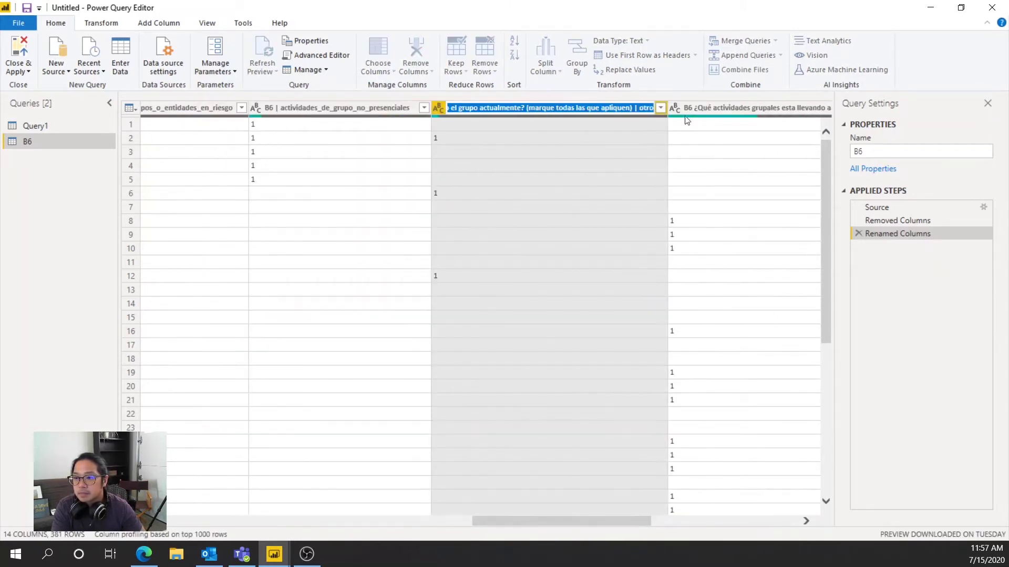
key("BackSpace")
key("Return")
double_click(417, 109)
key("BackSpace")
key("Return")
double_click(473, 109)
left_click_drag(473, 108, 561, 113)
key("BackSpace")
key("Return")
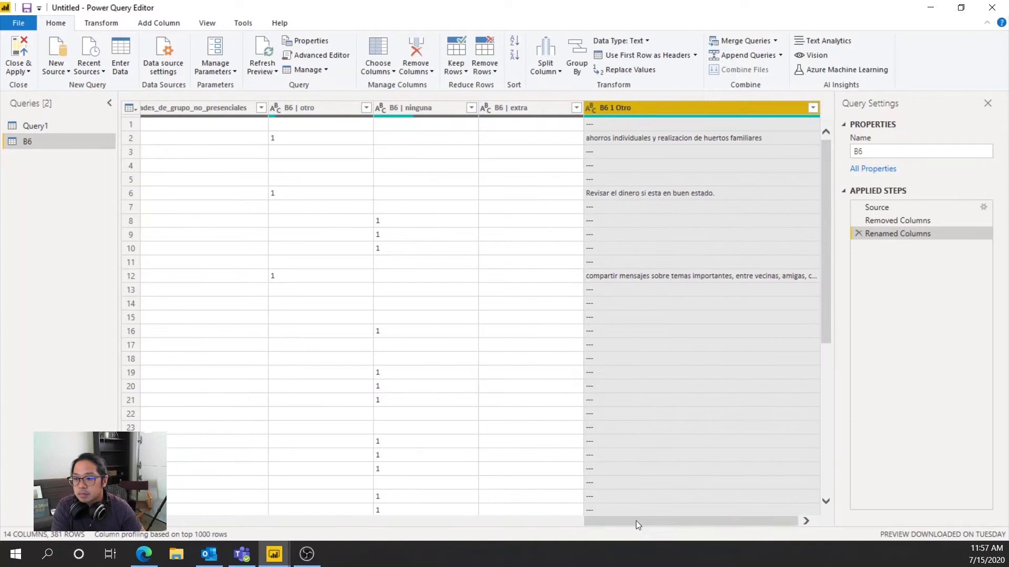
After confirming B6 | extra holds no values, remove that column from the B6 query
left_click(281, 140)
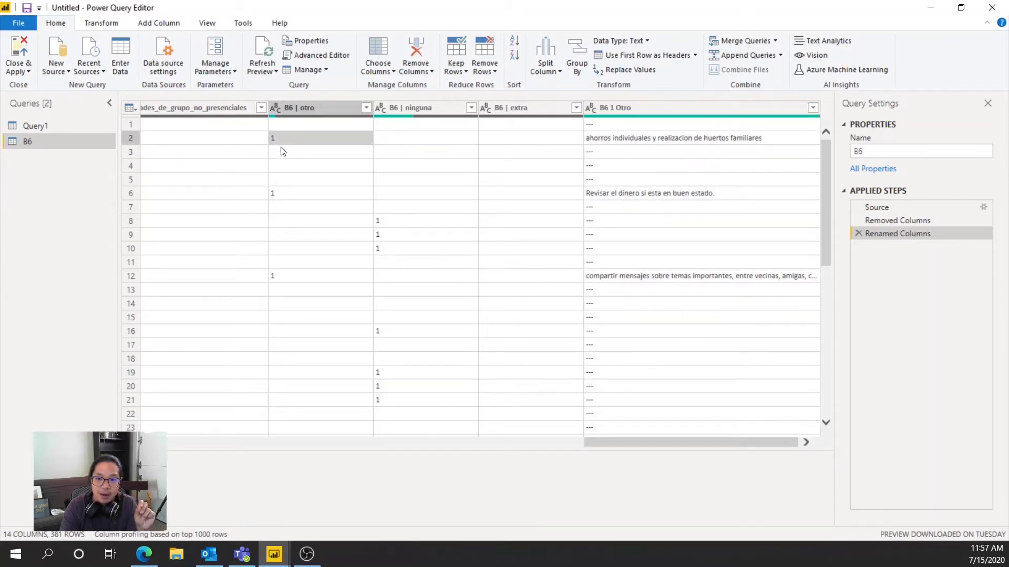
left_click(281, 156)
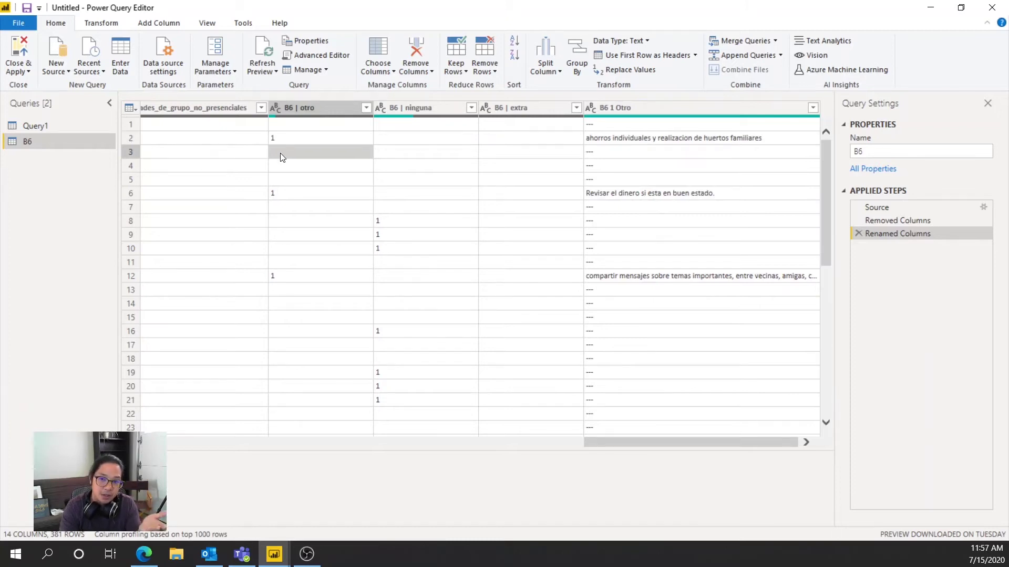
left_click(352, 199)
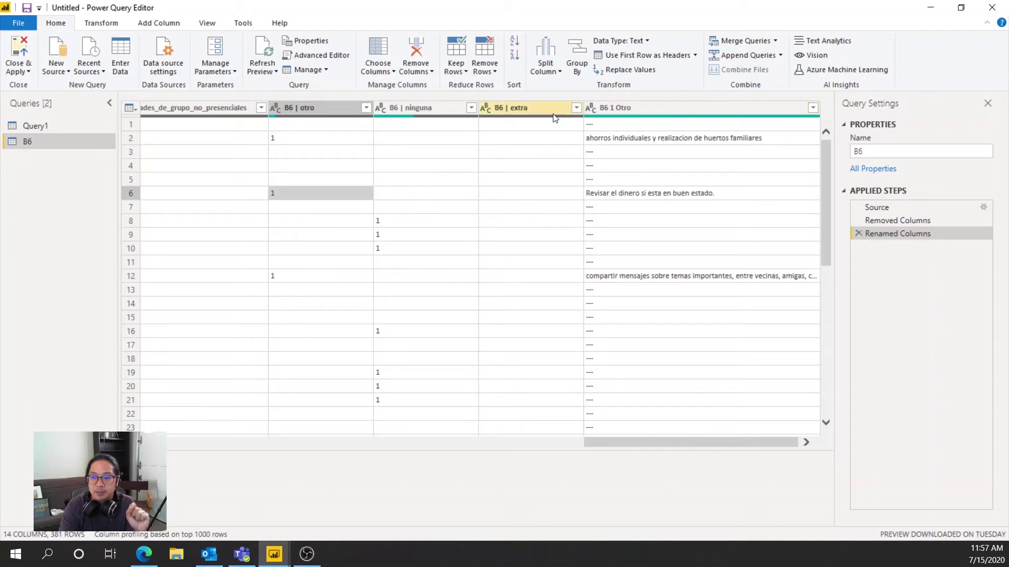
left_click(514, 111)
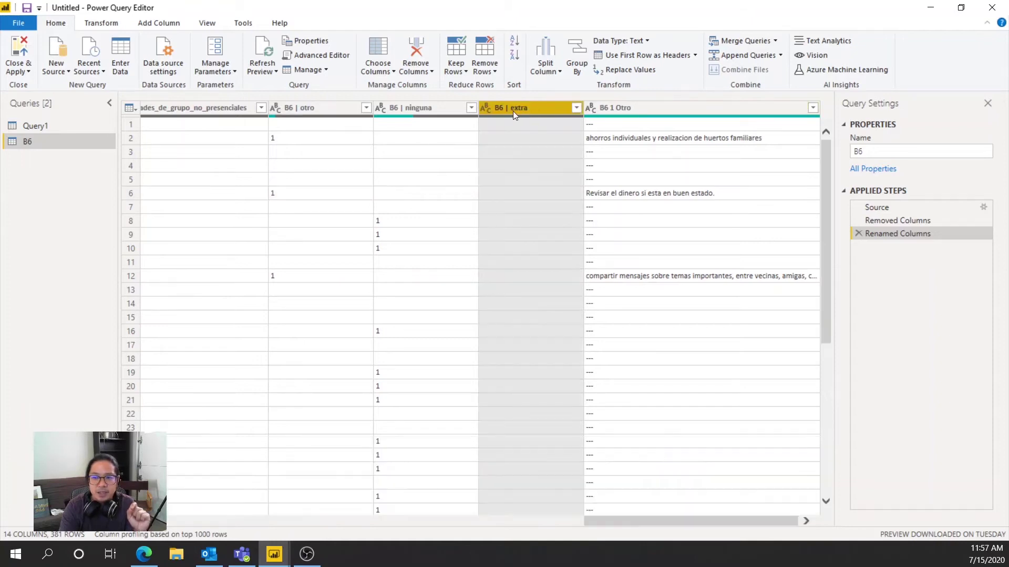
left_click(576, 108)
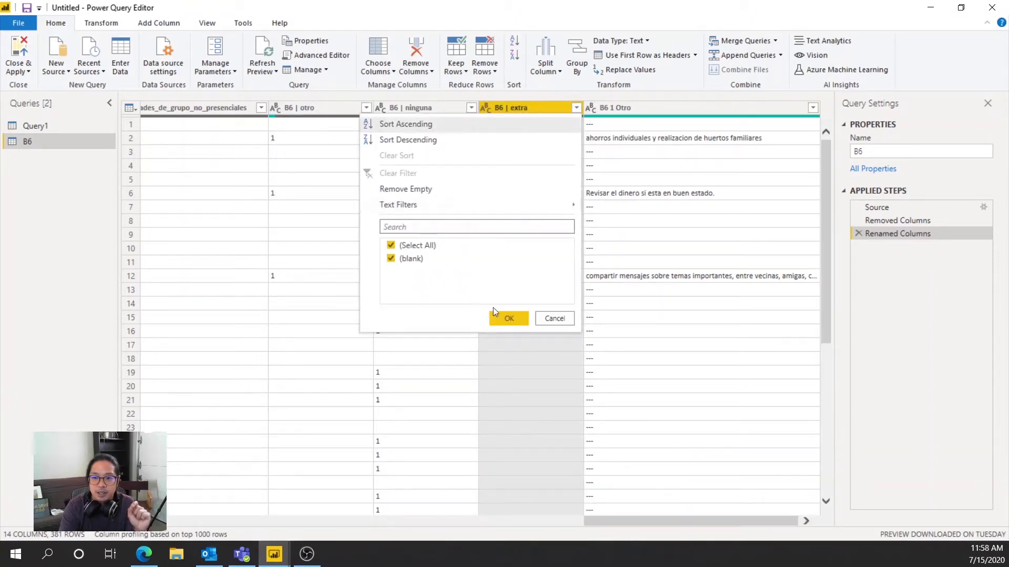
key("Escape")
right_click(528, 112)
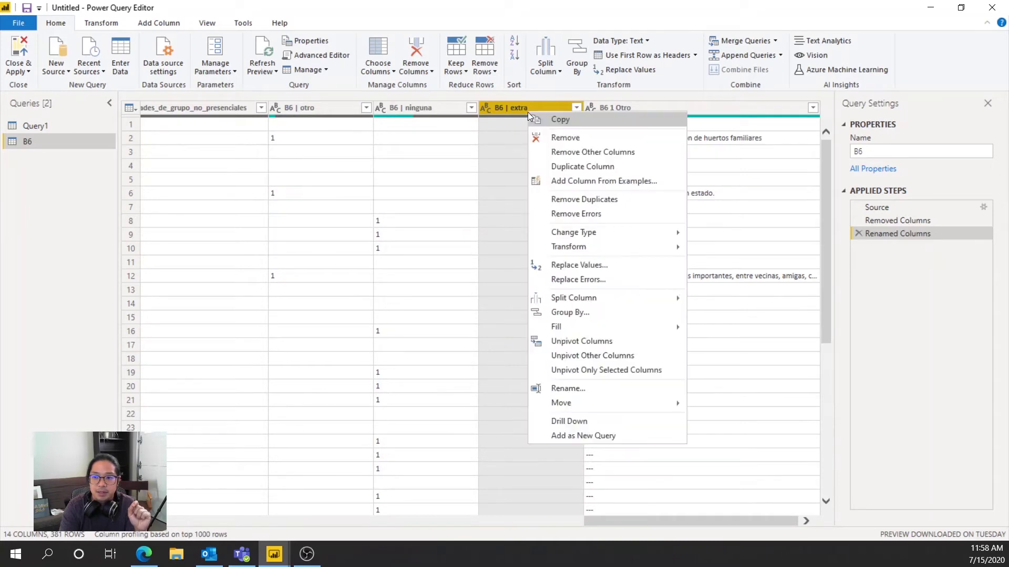
left_click(551, 134)
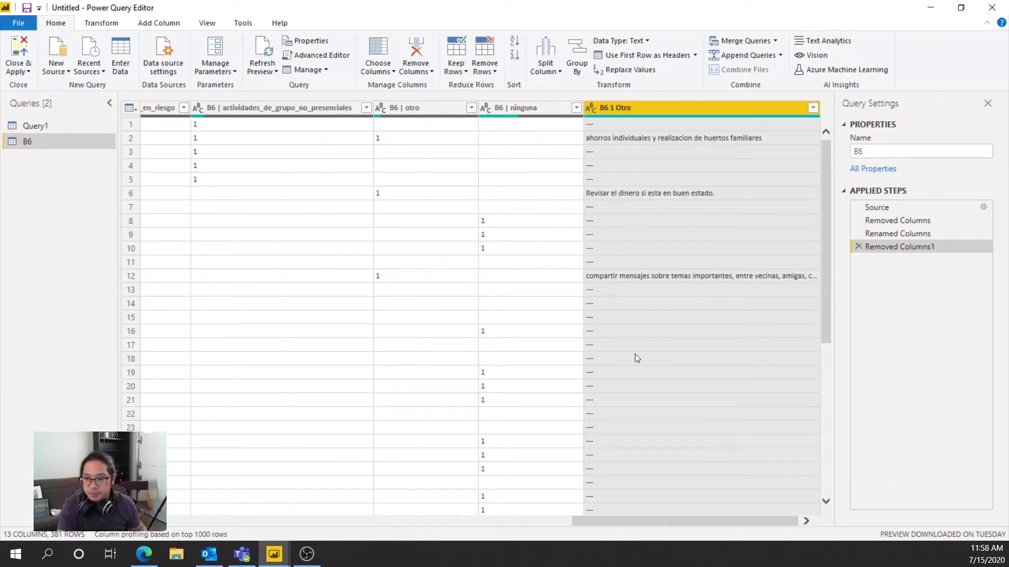
Select B6 | ahorros through B6 | ninguna, unpivot them into Attribute/Value rows, and widen formid
left_click_drag(738, 519, 374, 518)
left_click_drag(243, 509, 202, 513)
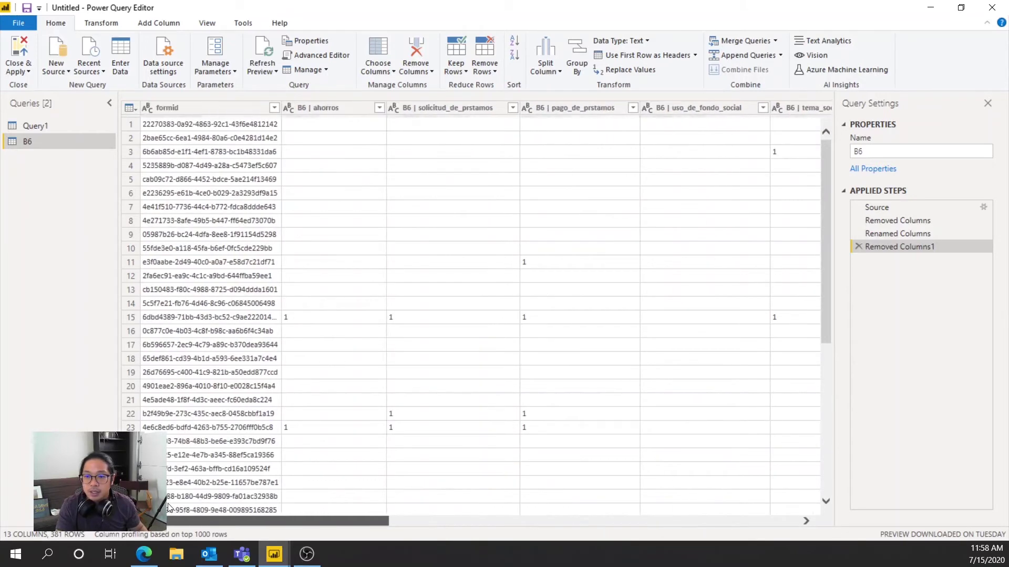
left_click(339, 109)
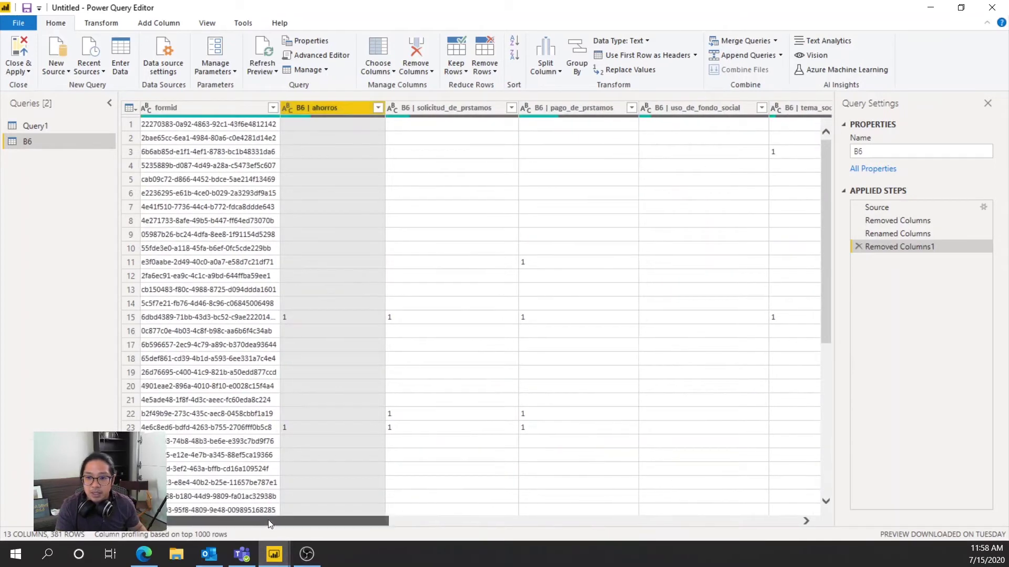
left_click_drag(261, 521, 727, 543)
left_click(537, 108, "shift")
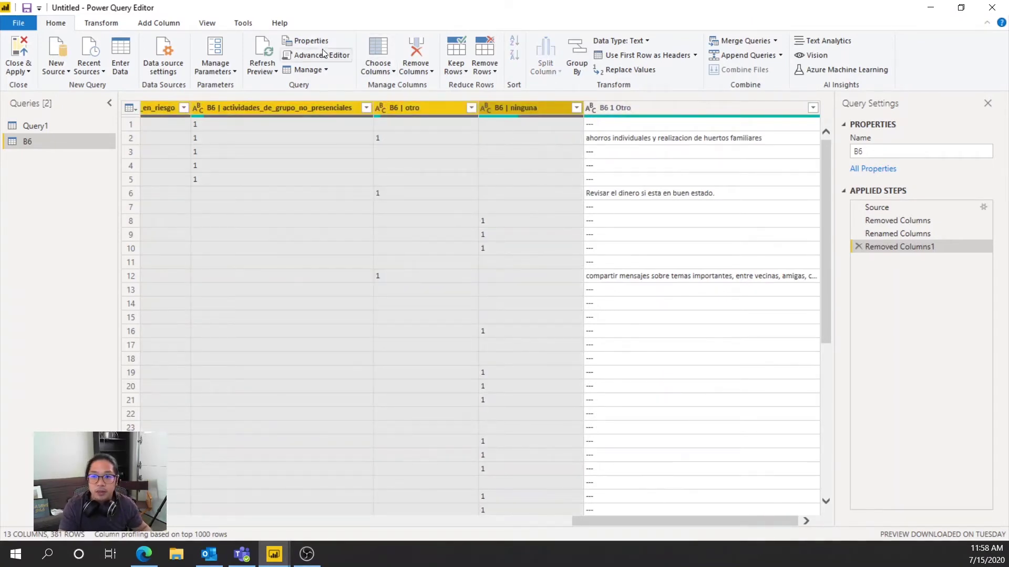
left_click(101, 23)
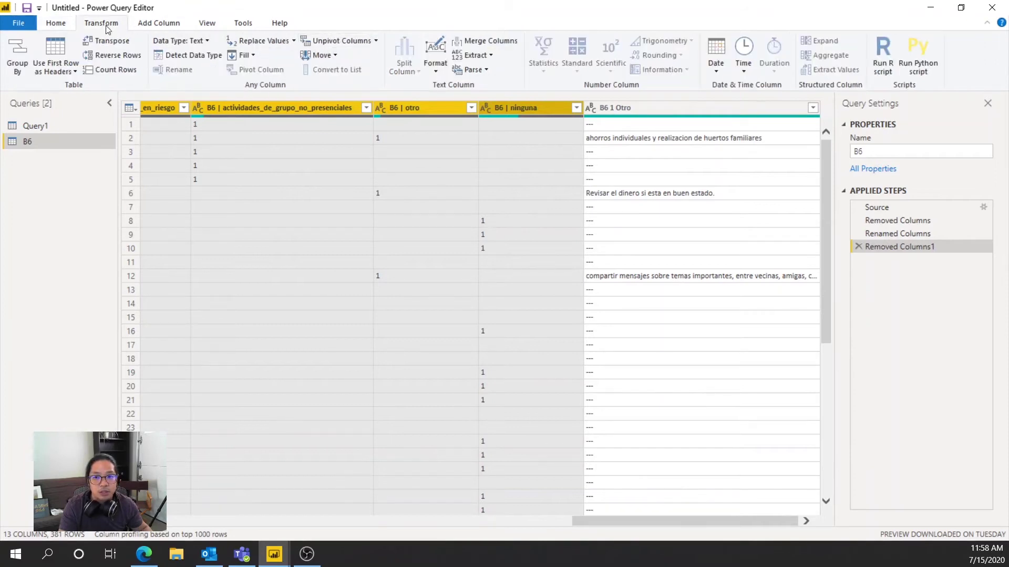
left_click(322, 46)
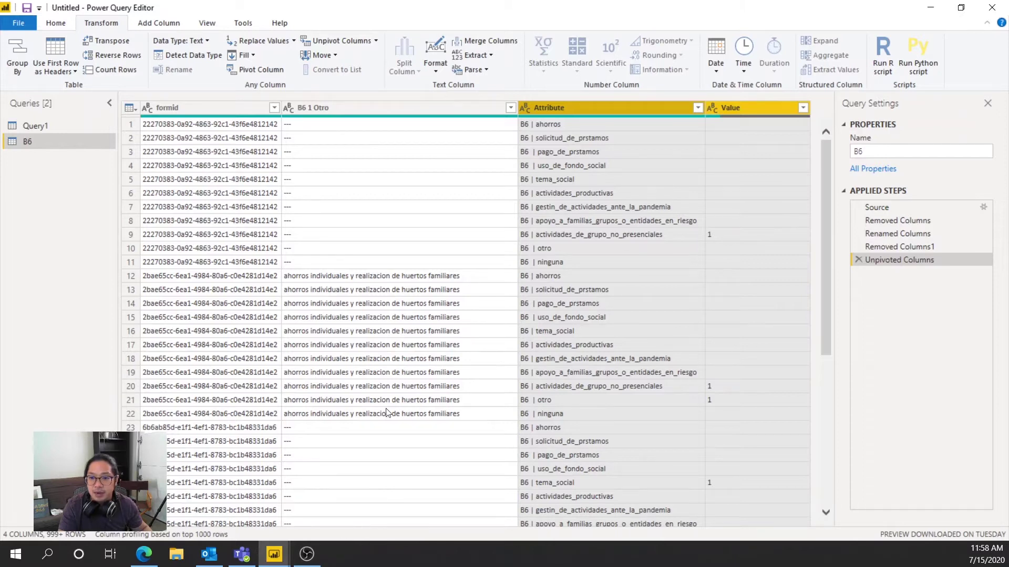
left_click_drag(280, 108, 342, 108)
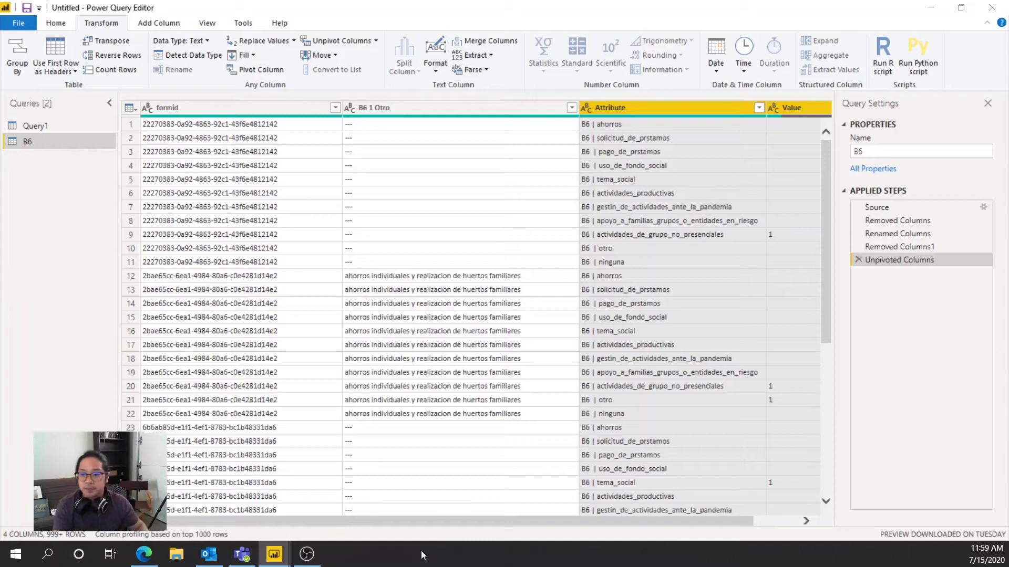
Set the Value column's data type to Whole Number
left_click_drag(581, 520, 623, 527)
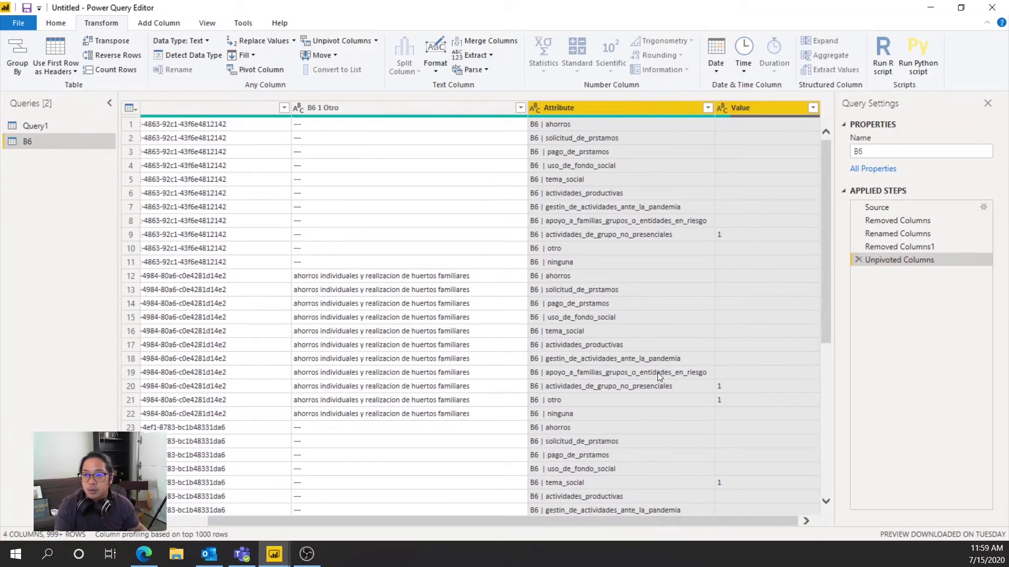
left_click(619, 317)
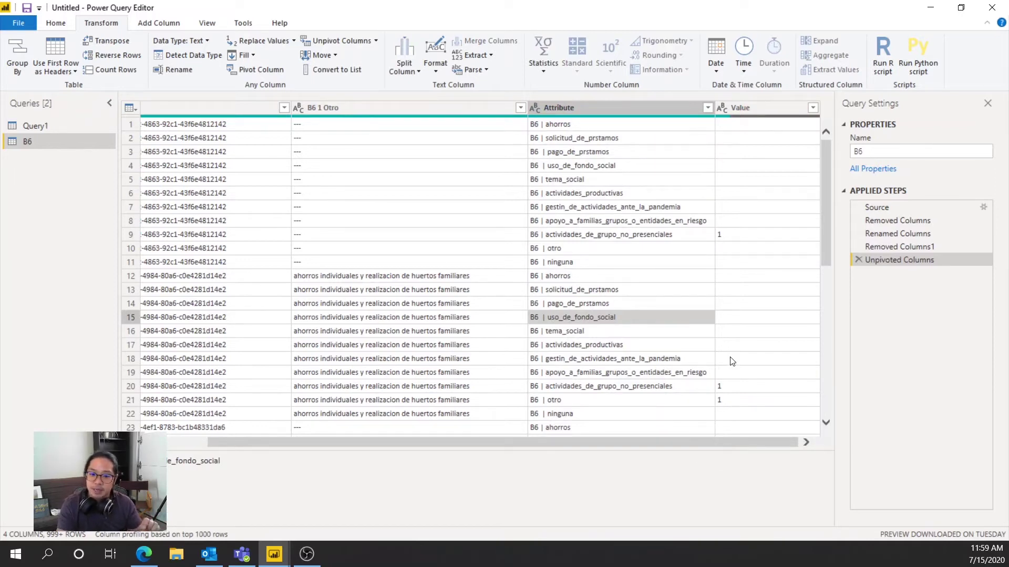
left_click(756, 108)
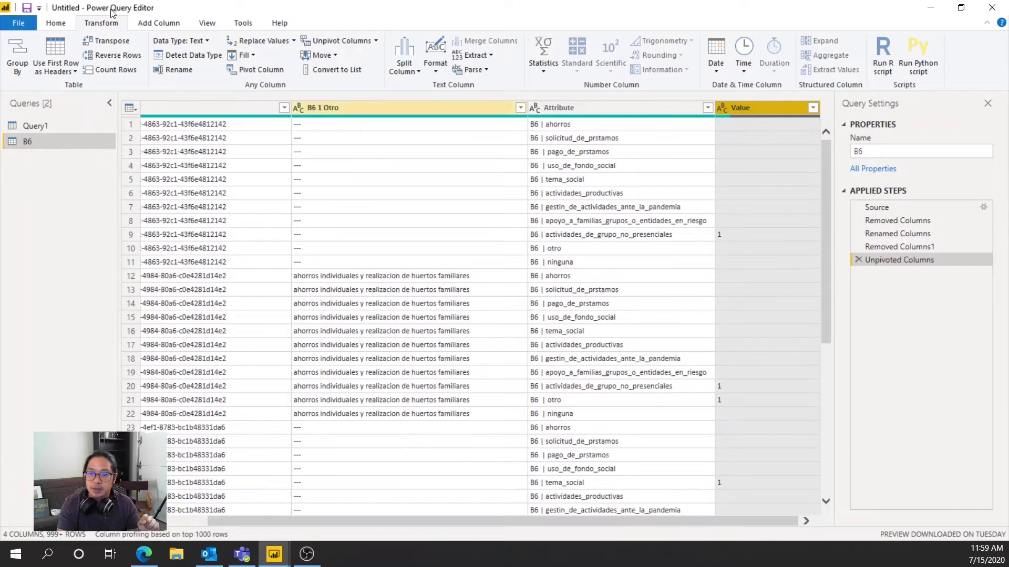
left_click(207, 41)
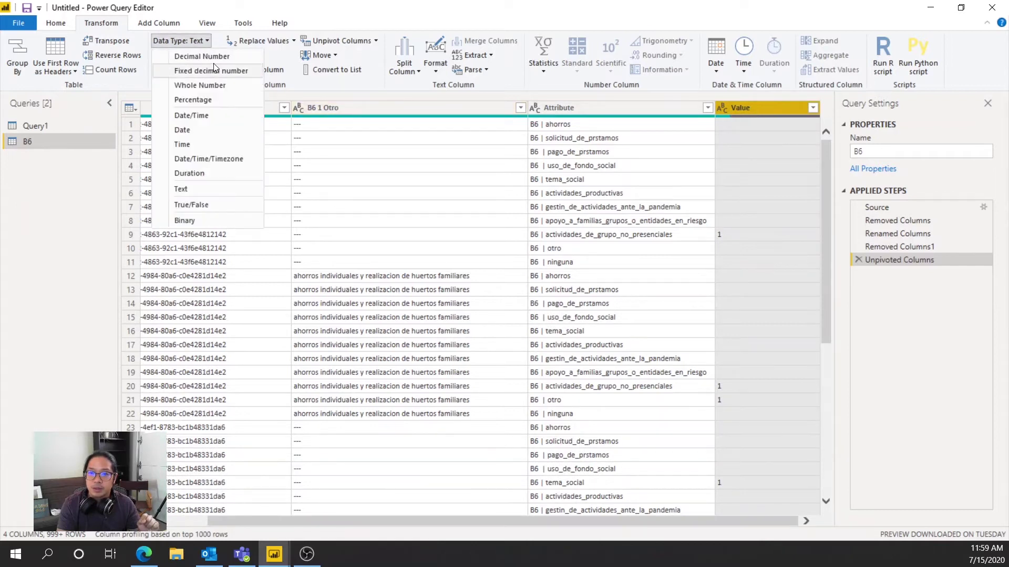
left_click(207, 85)
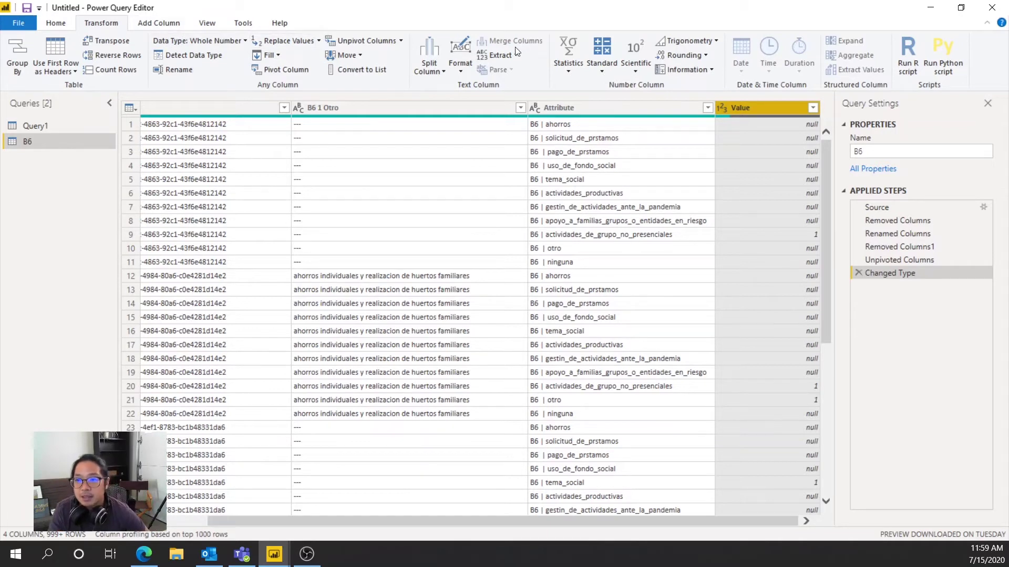
Replace null with 0 in the Value column
left_click(58, 25)
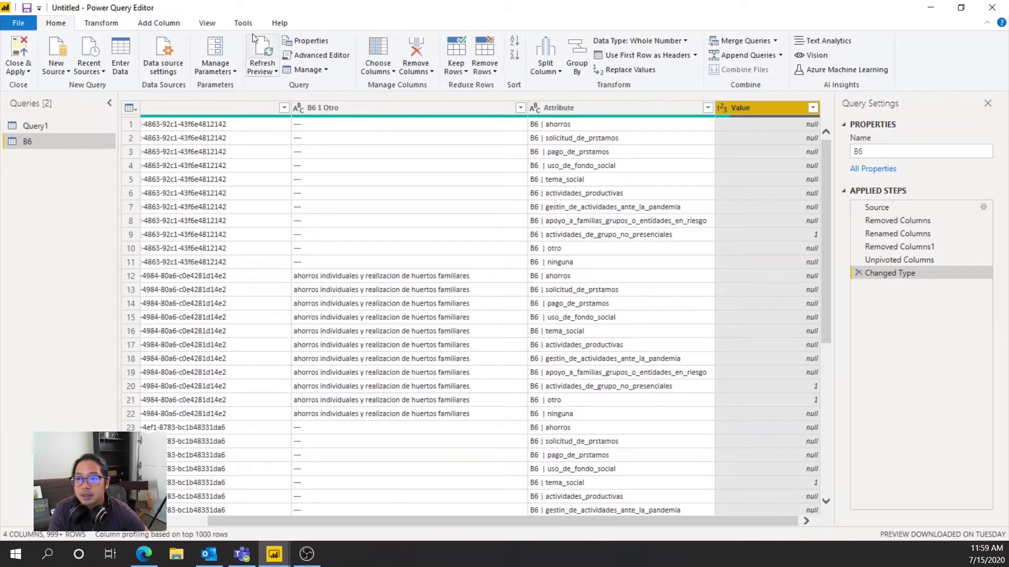
left_click(159, 23)
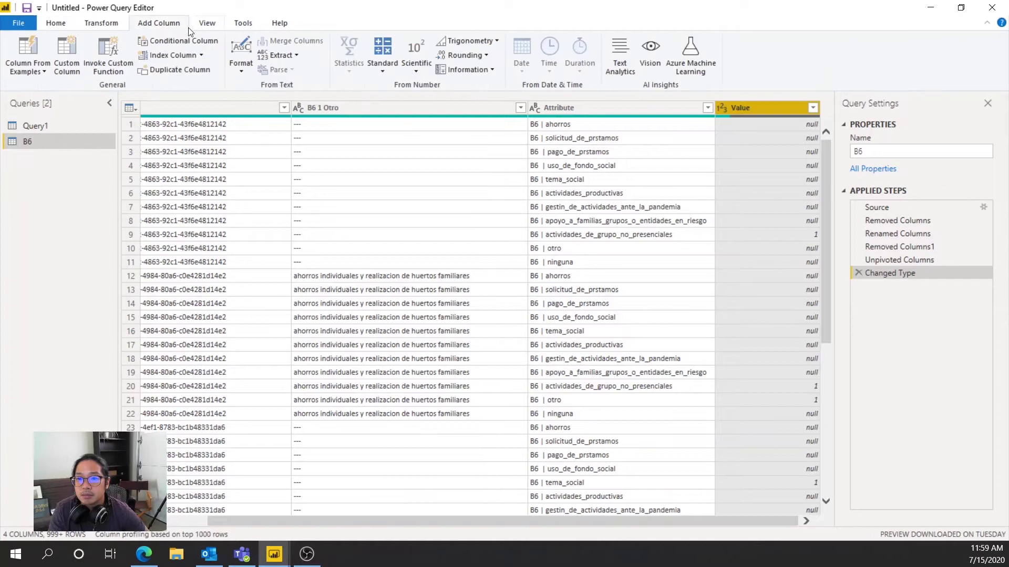
left_click(103, 23)
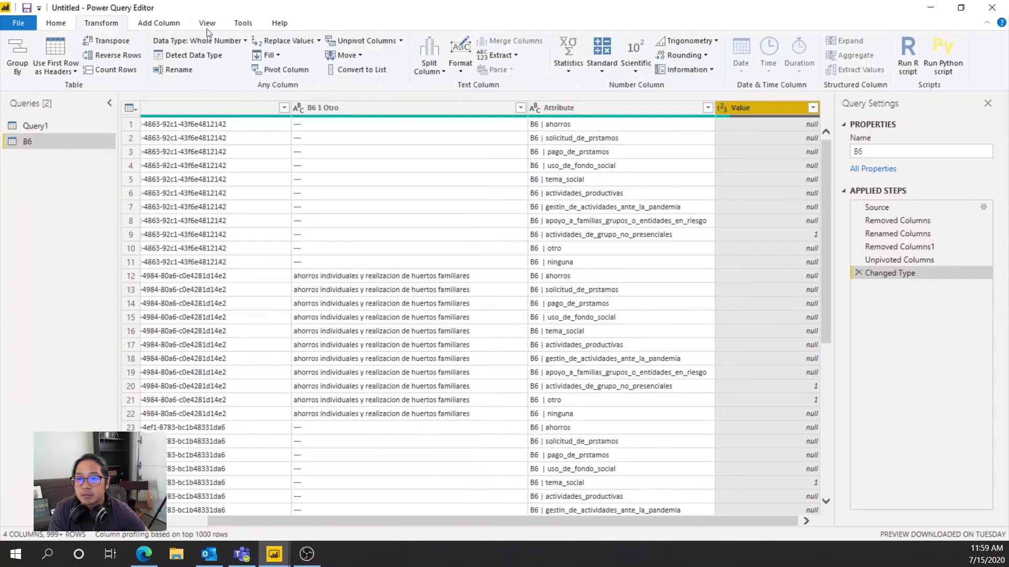
left_click(303, 42)
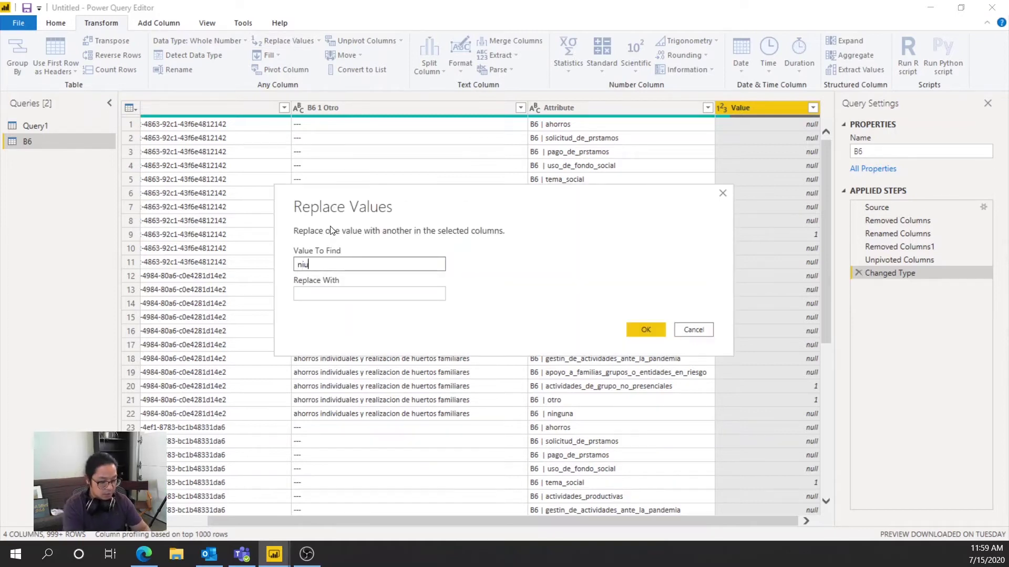
key("BackSpace")
key("BackSpace")
key("BackSpace")
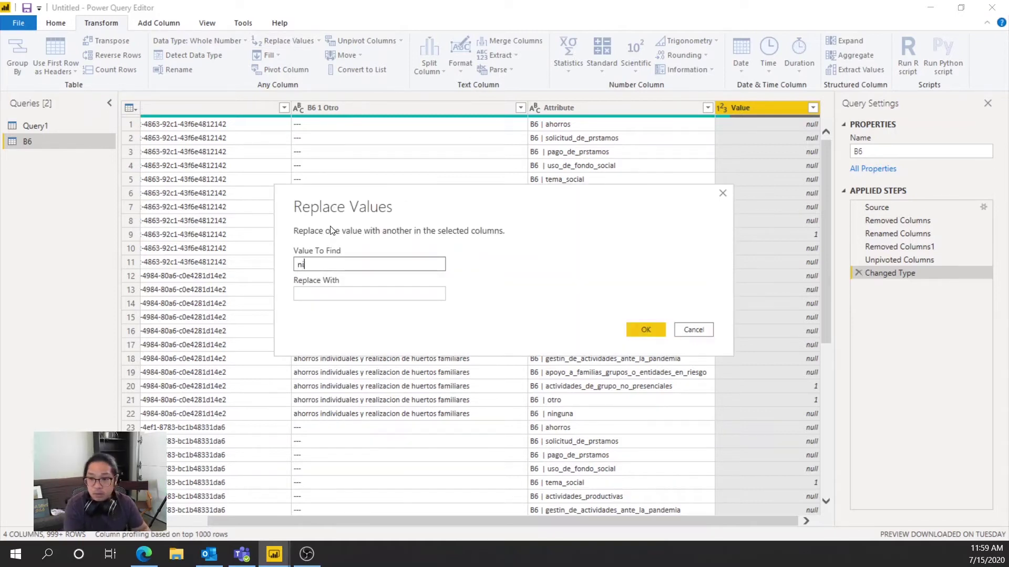
type("ull")
key("Tab")
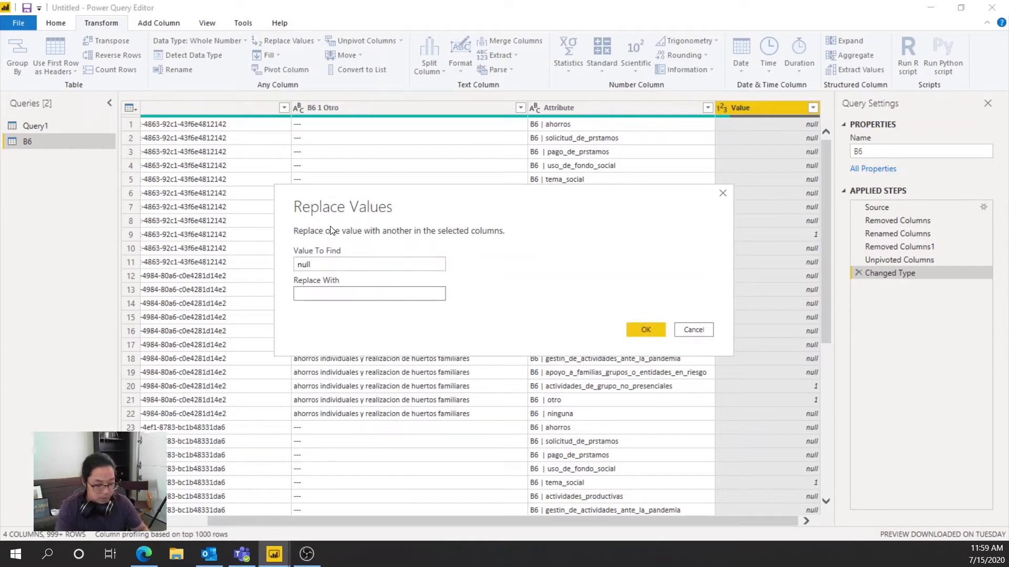
left_click(636, 330)
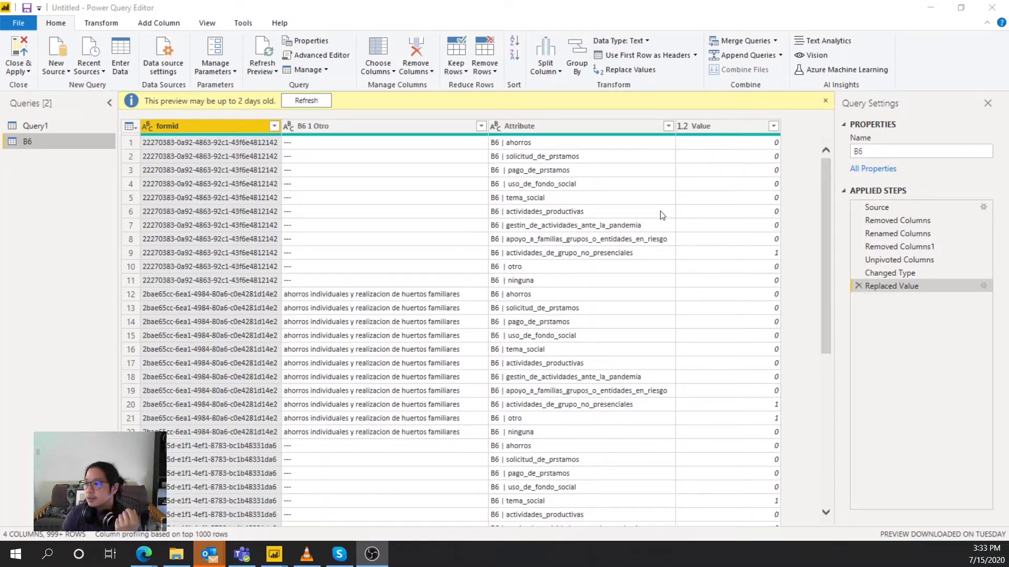
Close & Apply the query changes and open the B6 table's data
left_click(14, 47)
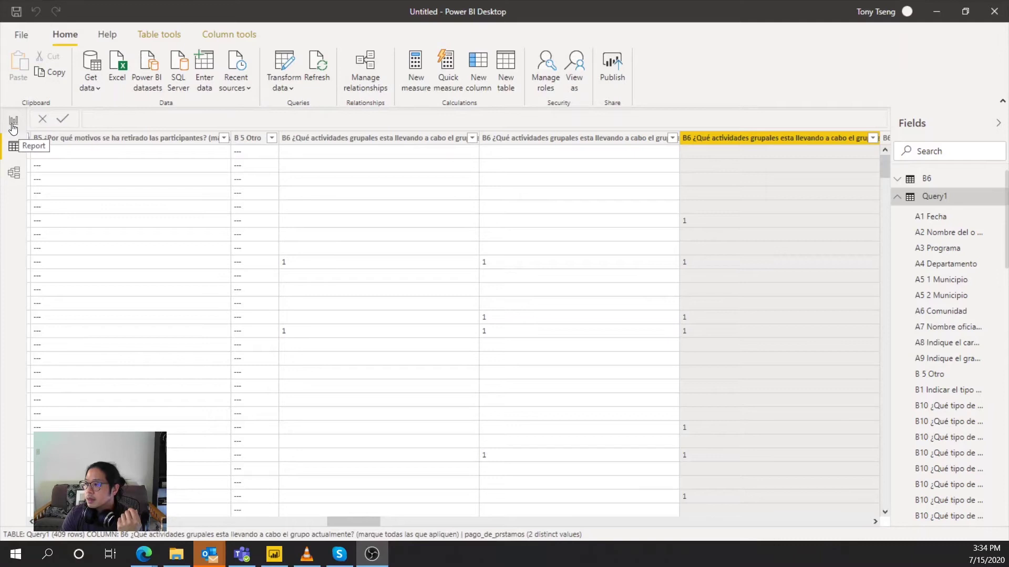
left_click(925, 180)
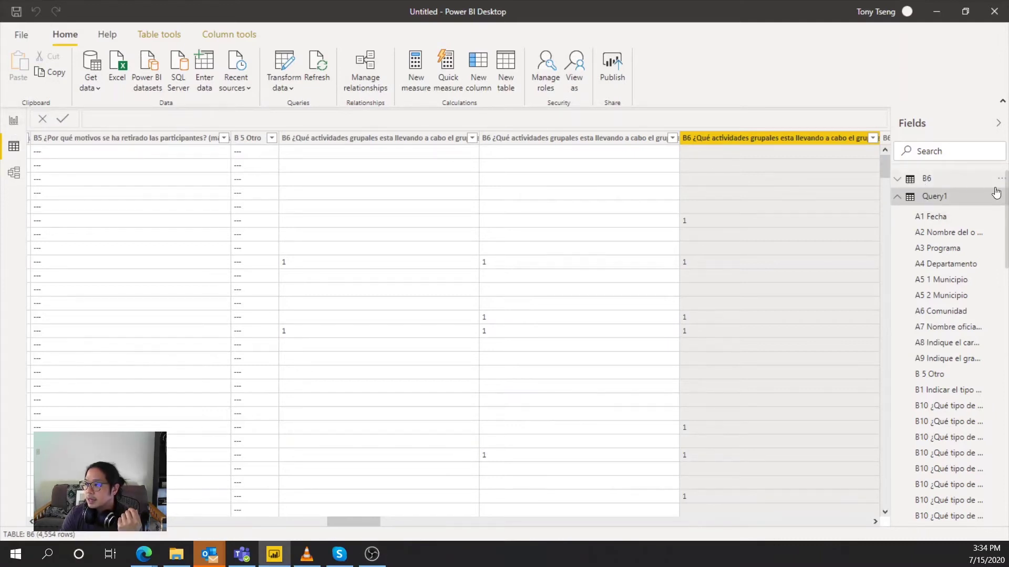
left_click(927, 183)
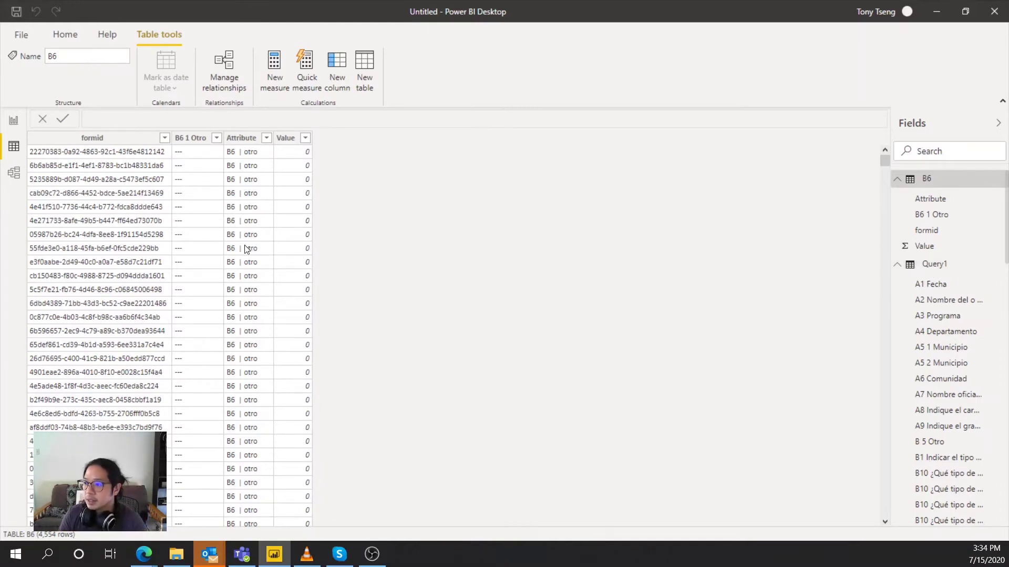
scroll(244, 241, "down", 5)
scroll(197, 219, "up", 5)
Sort B6 by formid ascending, widen the Attribute column, then switch to Model view
left_click(165, 143)
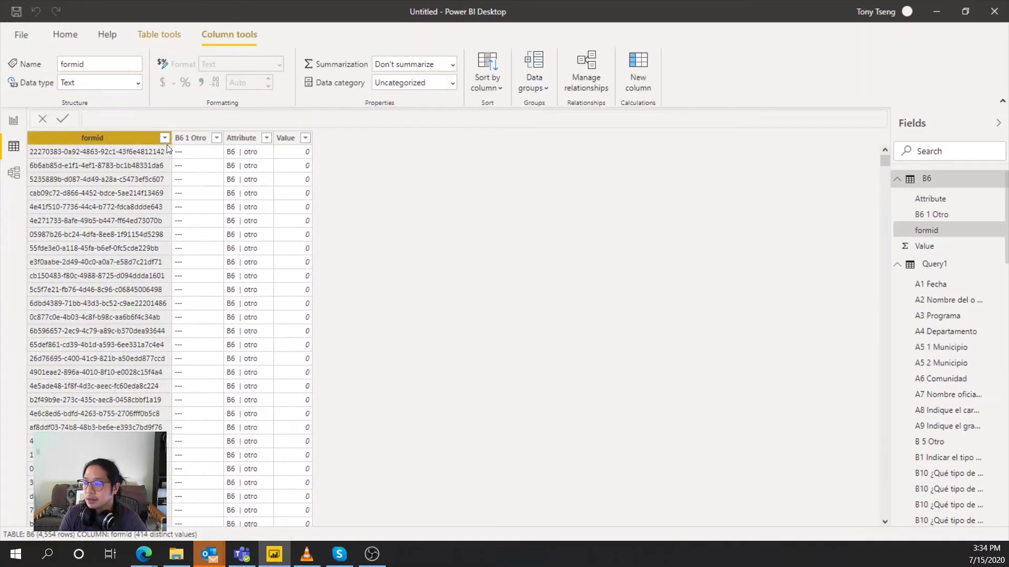
left_click(165, 138)
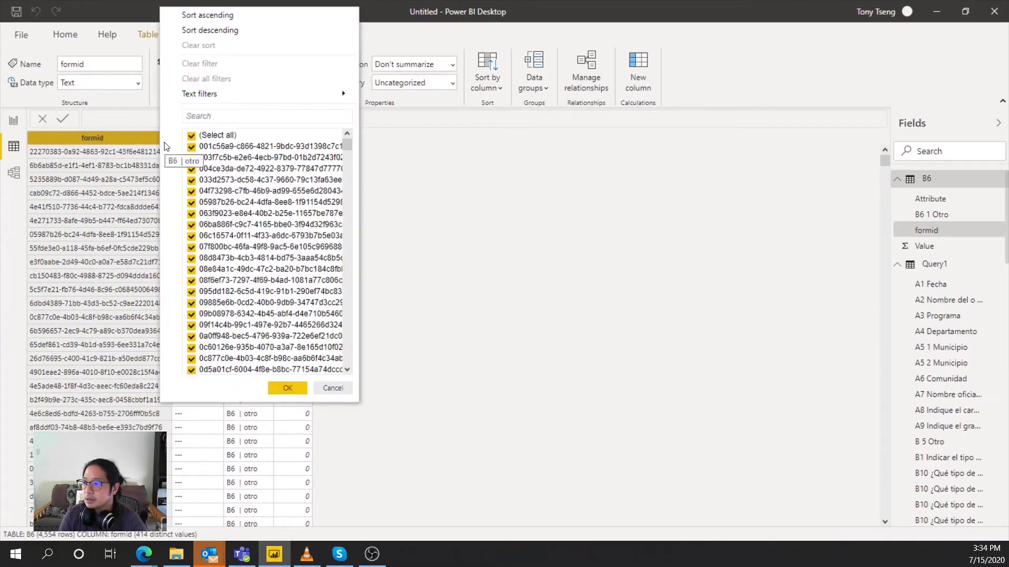
left_click(212, 18)
left_click(179, 165)
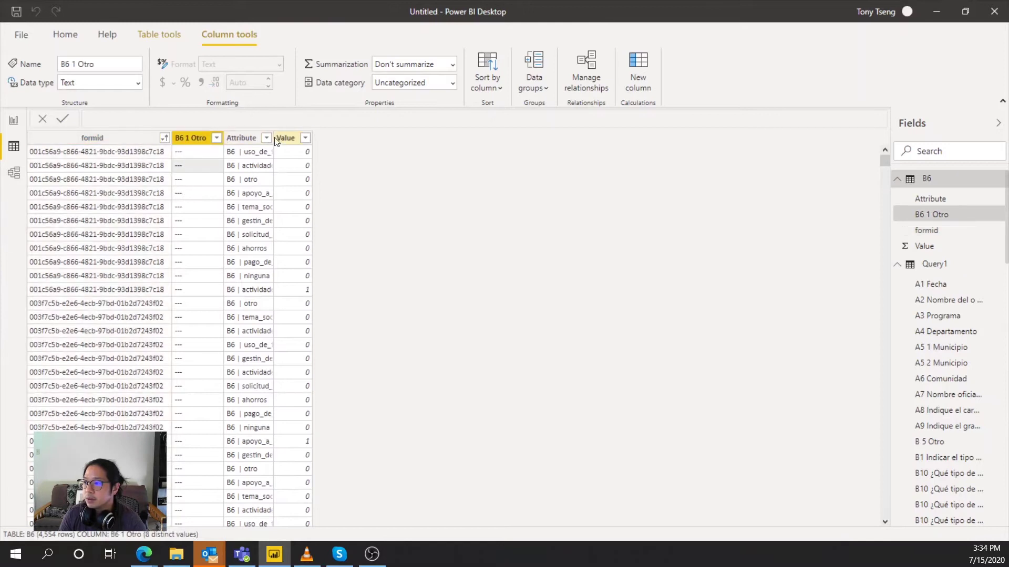
left_click_drag(275, 137, 286, 137)
left_click(260, 179)
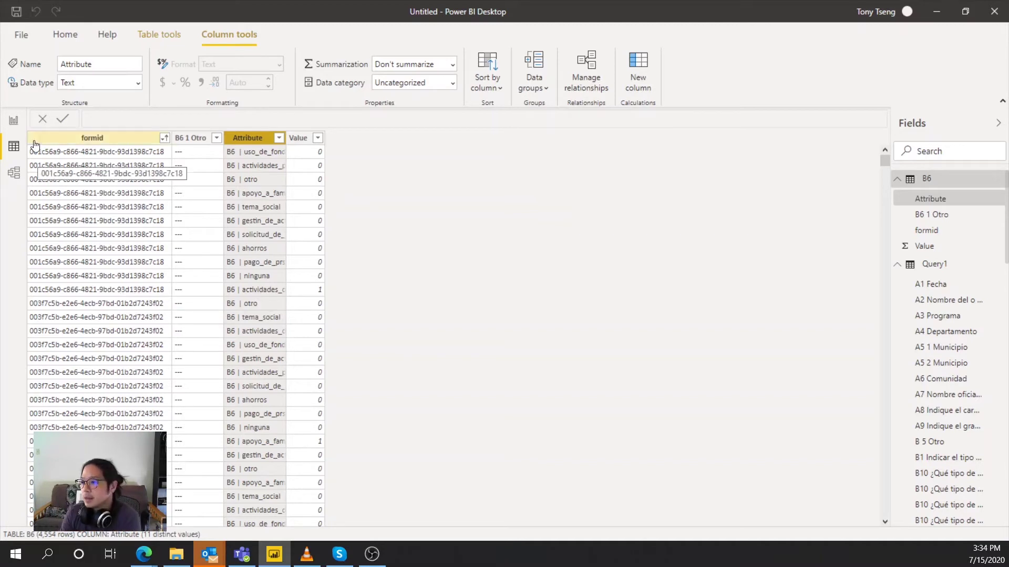
left_click(14, 122)
Edit the B6–Query1 relationship to join on formid, Many to one, cross-filtering Both
left_click(14, 172)
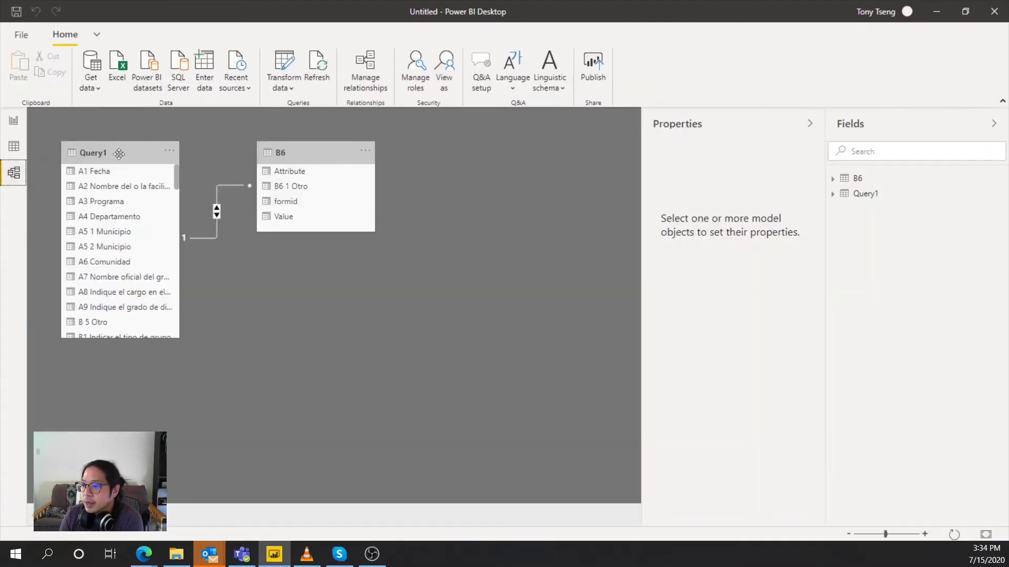
double_click(218, 214)
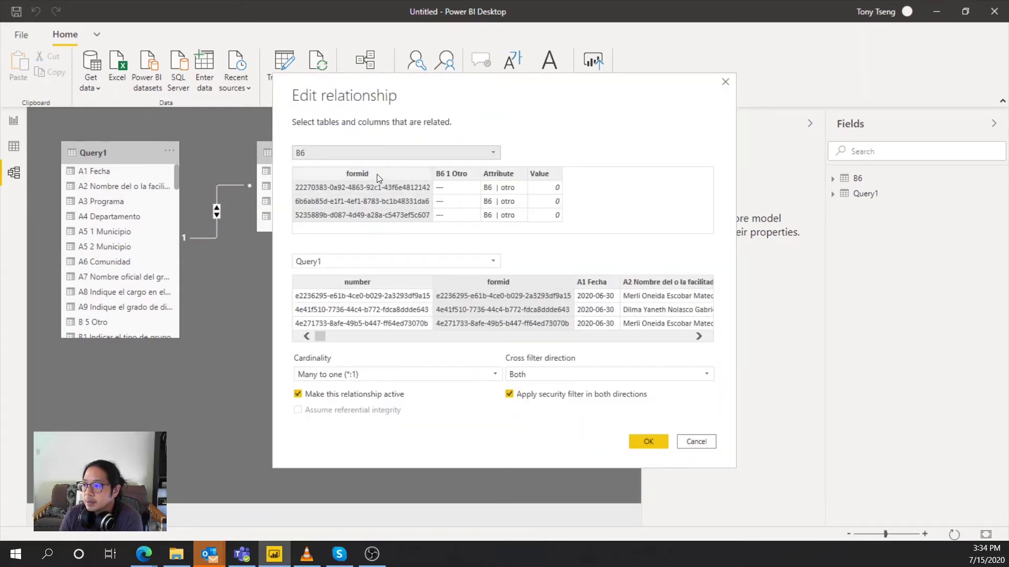
left_click(328, 174)
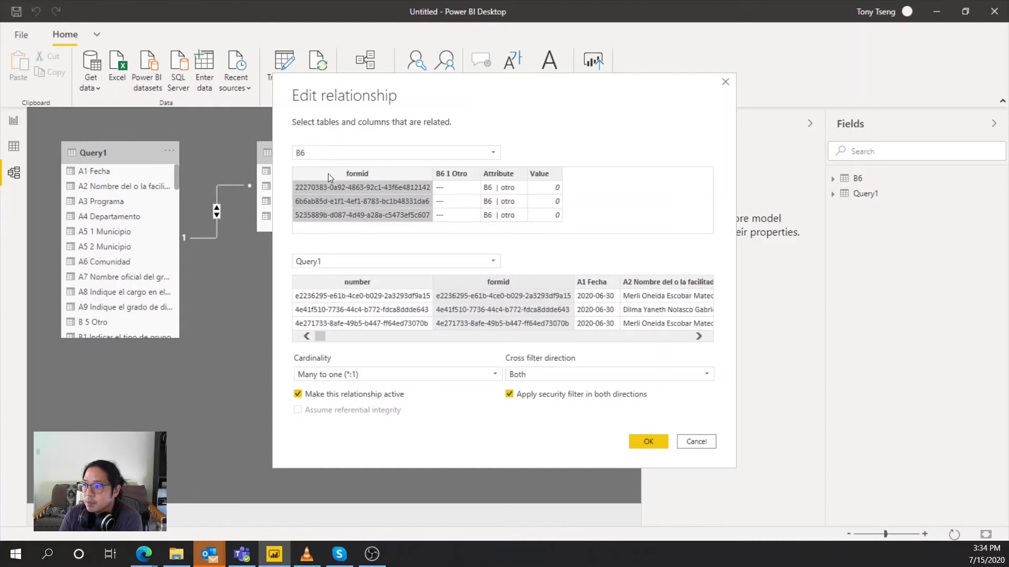
left_click(464, 284)
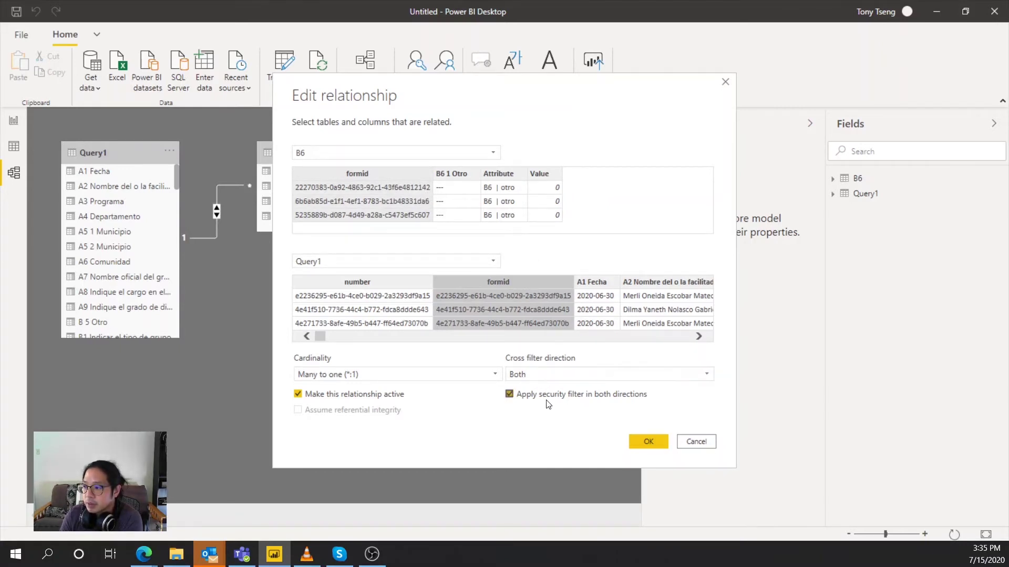
left_click(645, 440)
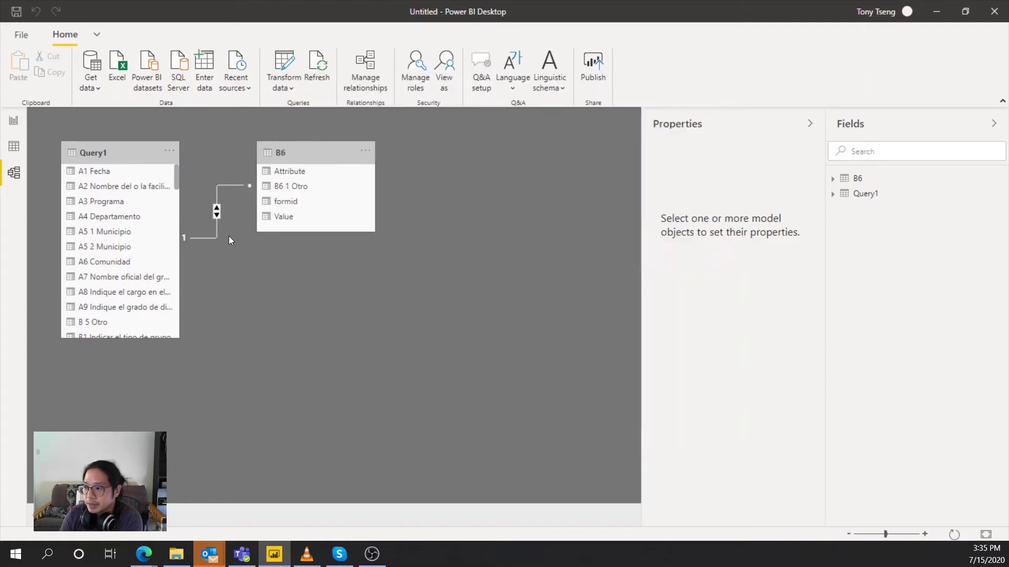
Insert a clustered column chart with Value as values and Attribute on the axis
left_click(14, 126)
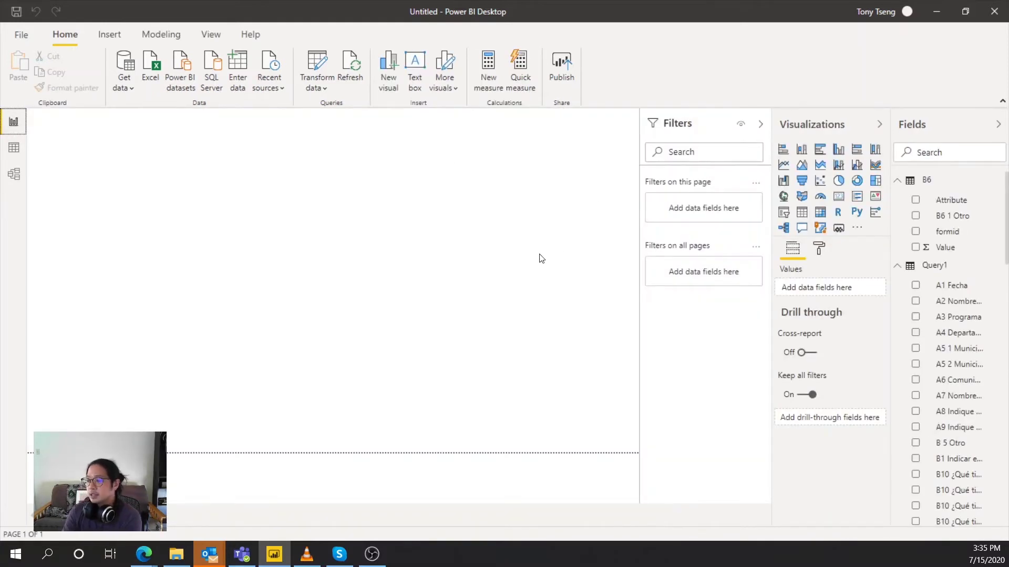
left_click(840, 150)
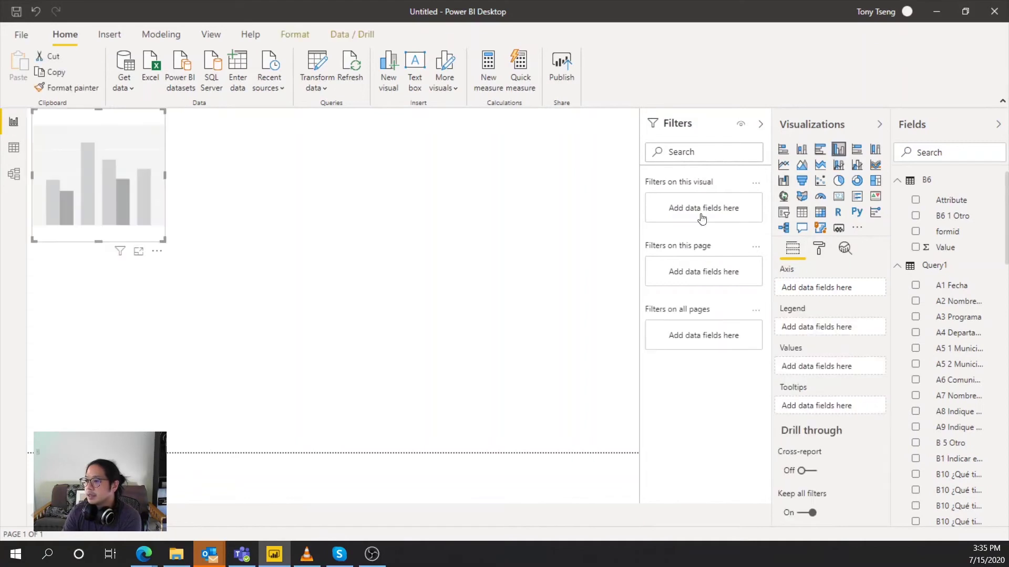
left_click_drag(107, 182, 190, 269)
left_click_drag(244, 329, 515, 408)
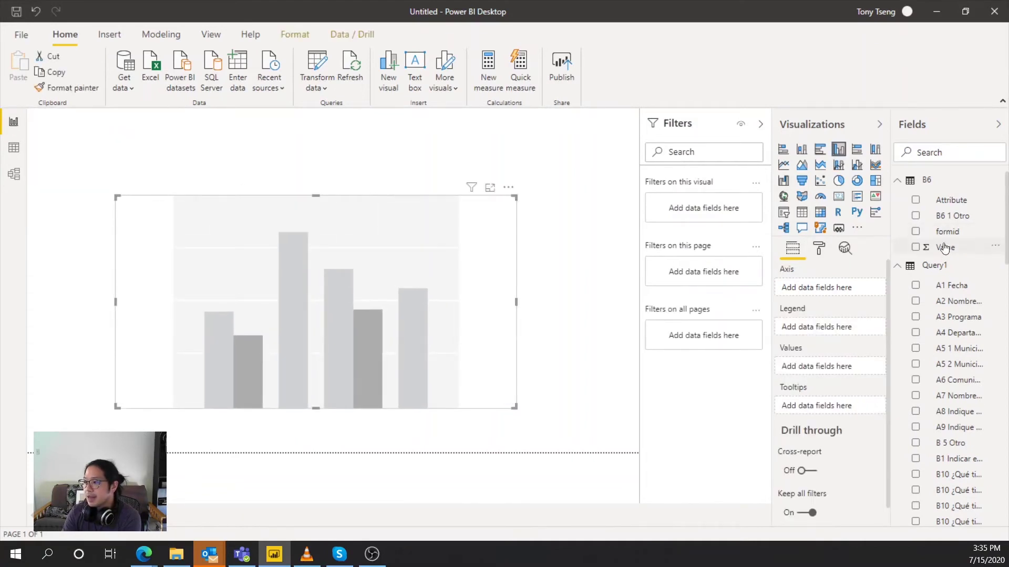
left_click_drag(954, 250, 834, 369)
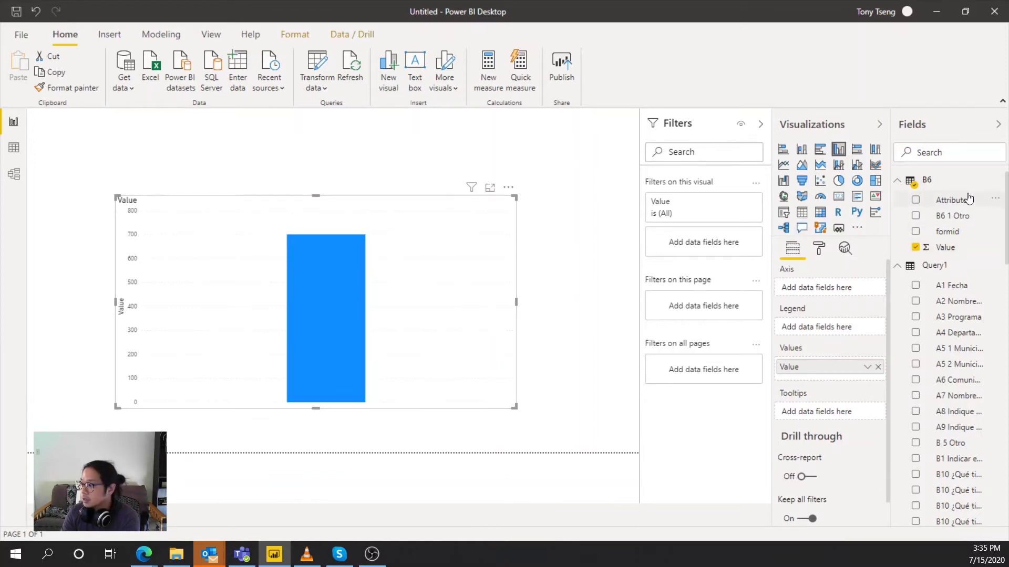
left_click(13, 147)
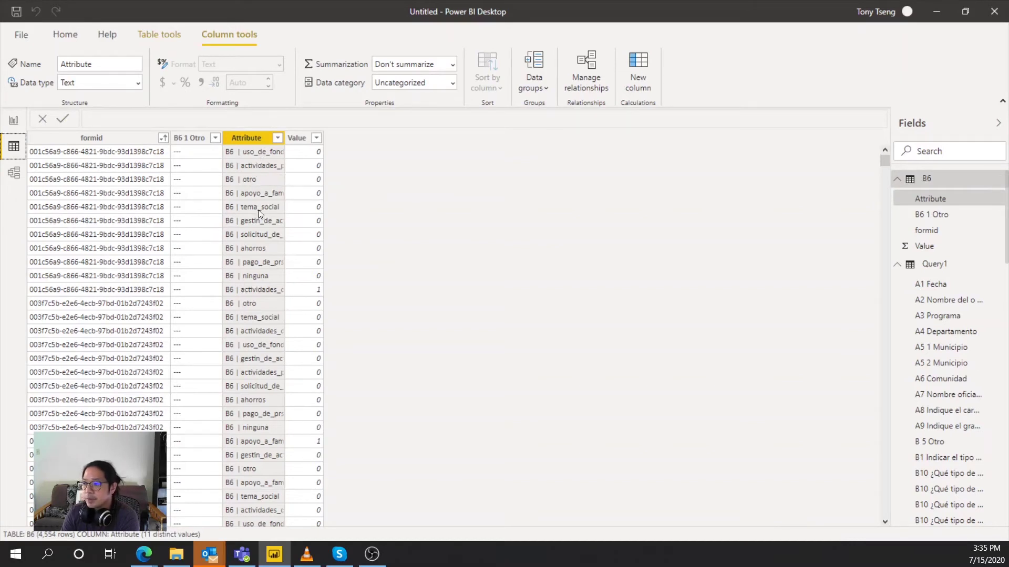
left_click(14, 121)
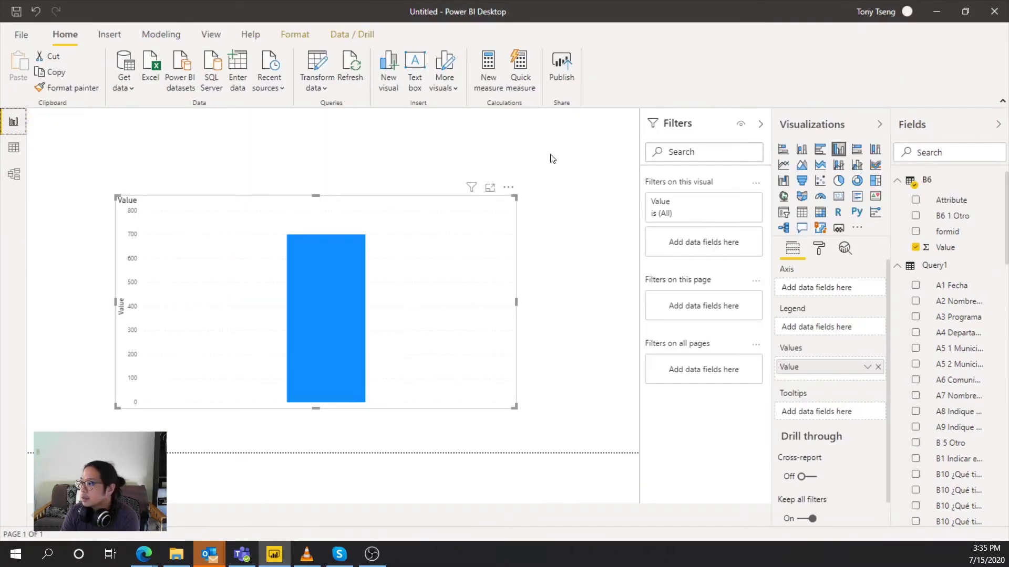
left_click_drag(951, 200, 826, 330)
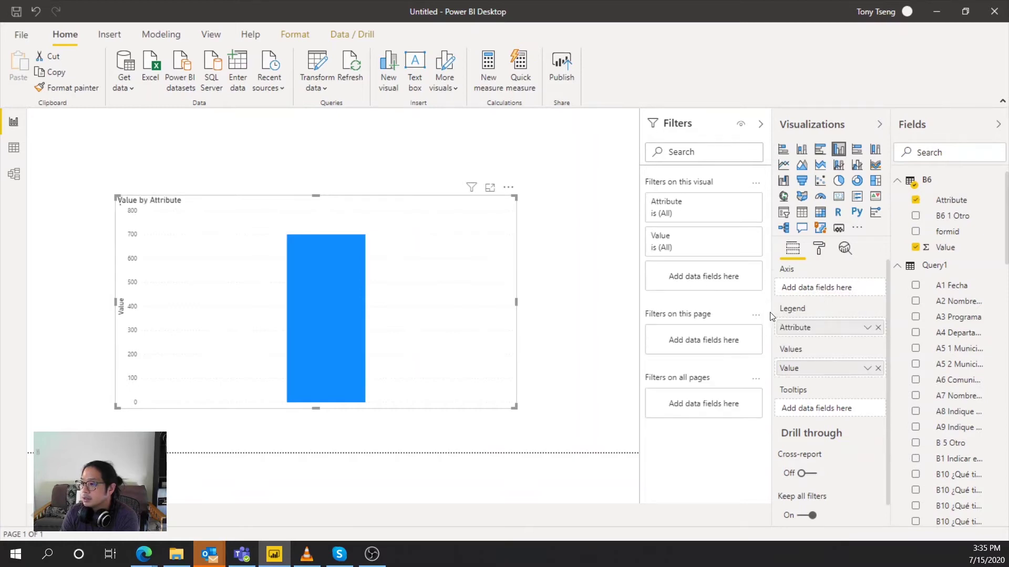
left_click_drag(830, 331, 828, 289)
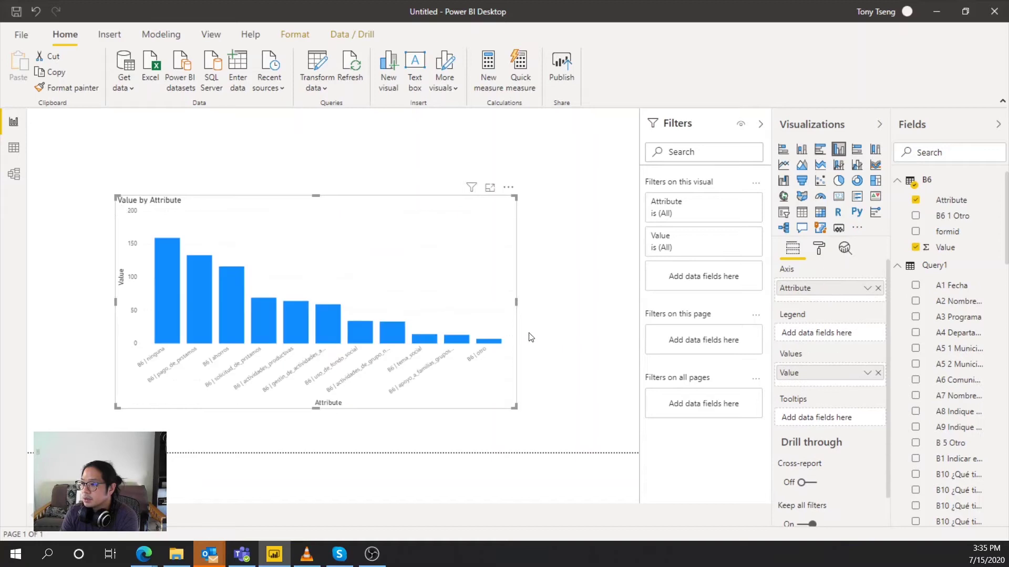
Resize and move the chart to fill the left part of the canvas
left_click_drag(559, 308, 578, 306)
mouse_move(347, 198)
left_mouse_down()
mouse_move(349, 176)
mouse_move(329, 189)
left_mouse_up()
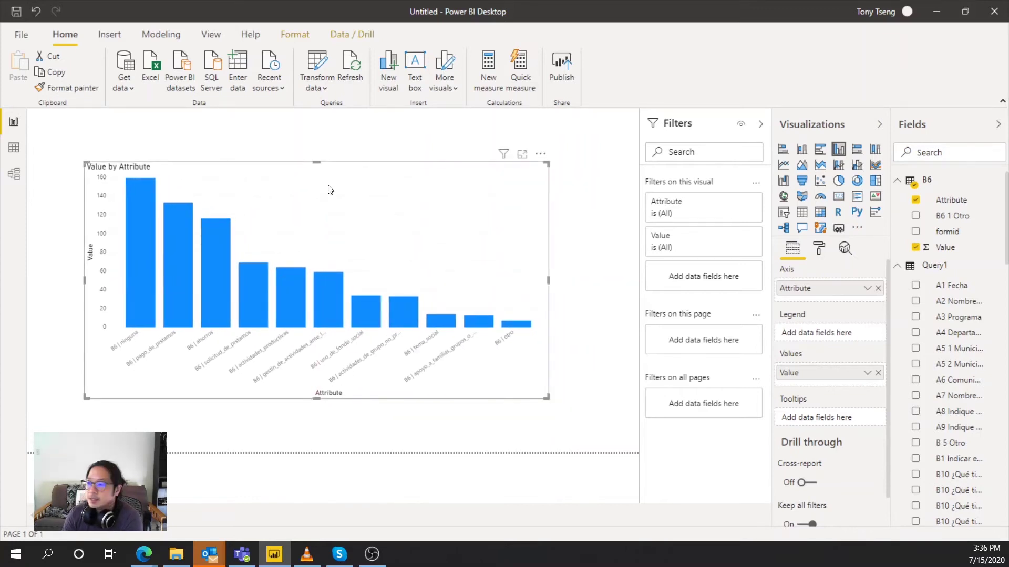
left_click_drag(336, 185, 343, 185)
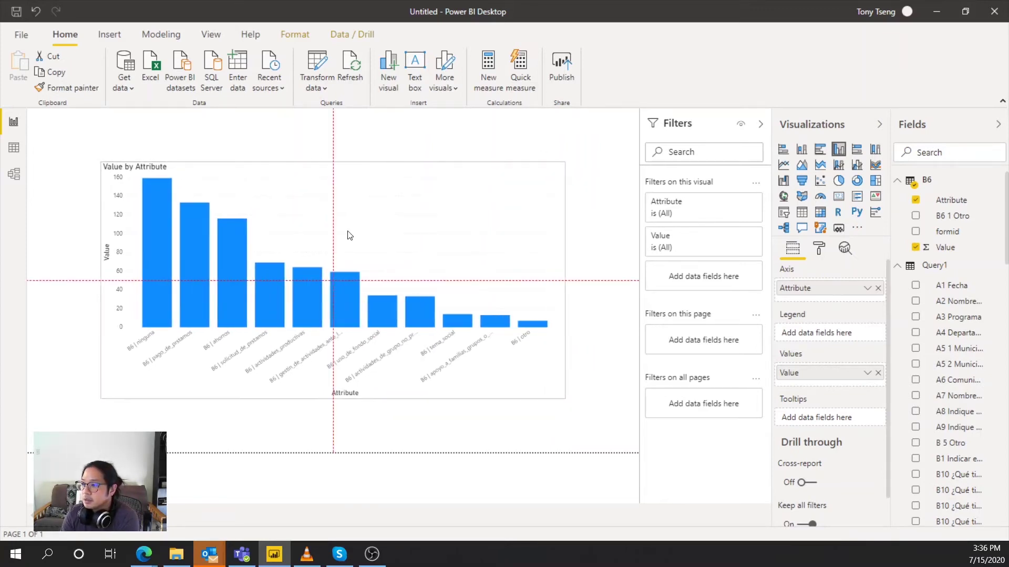
left_click_drag(350, 268, 351, 268)
left_click_drag(391, 221, 338, 221)
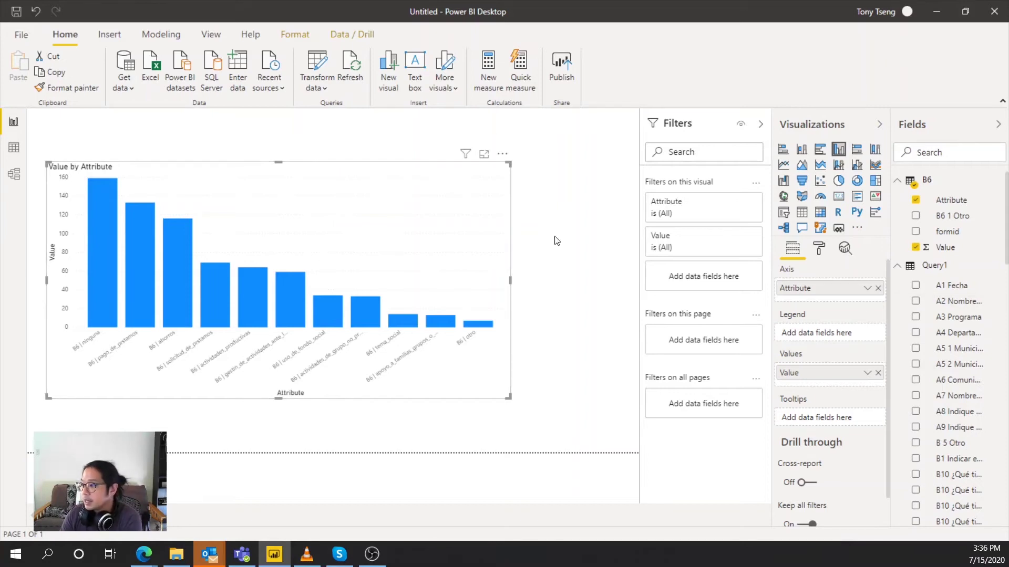
left_click_drag(508, 163, 490, 170)
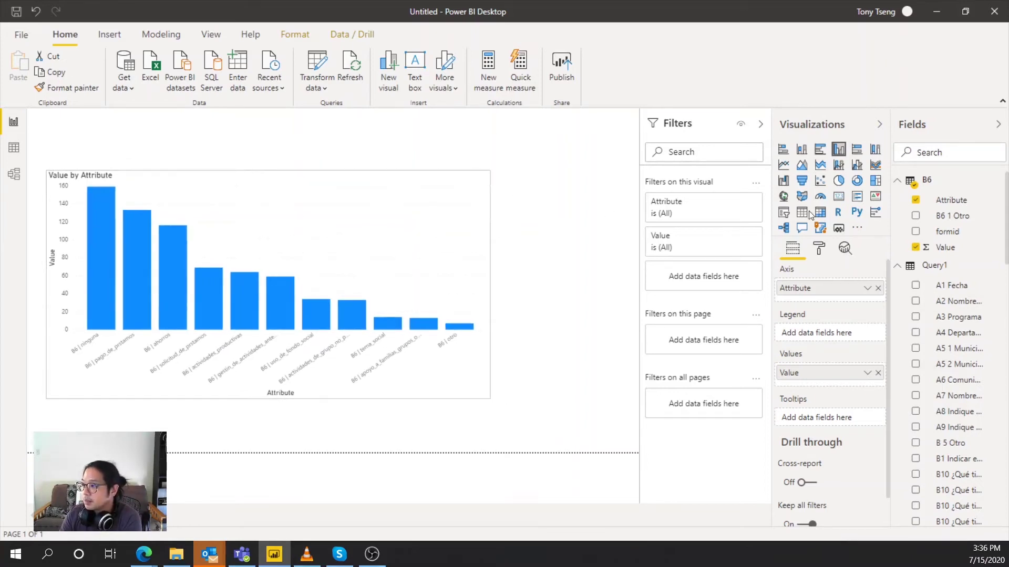
key("Escape")
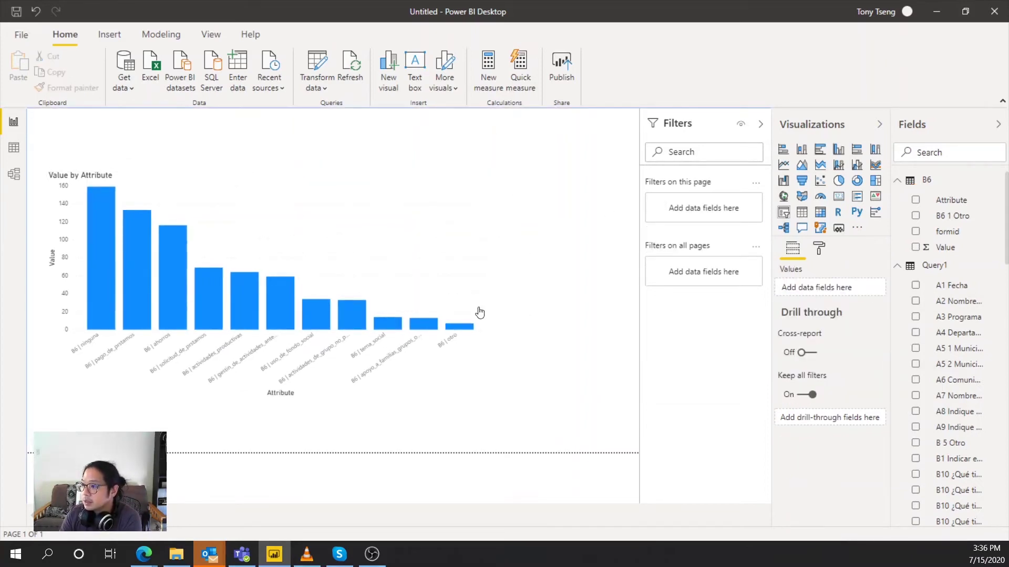
left_click(783, 211)
left_click_drag(639, 170, 617, 213)
left_click_drag(612, 258, 607, 186)
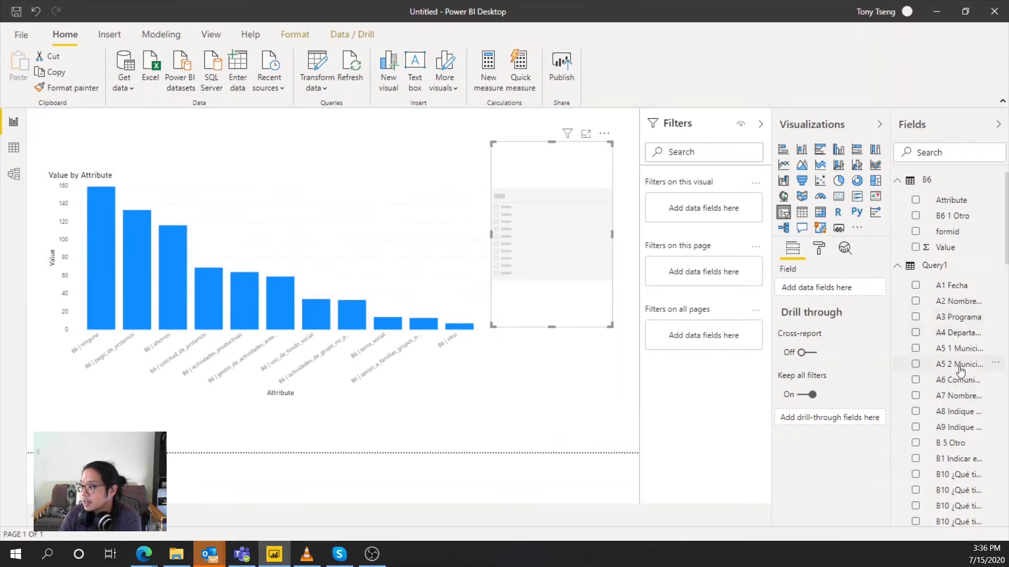
left_click_drag(952, 333, 847, 289)
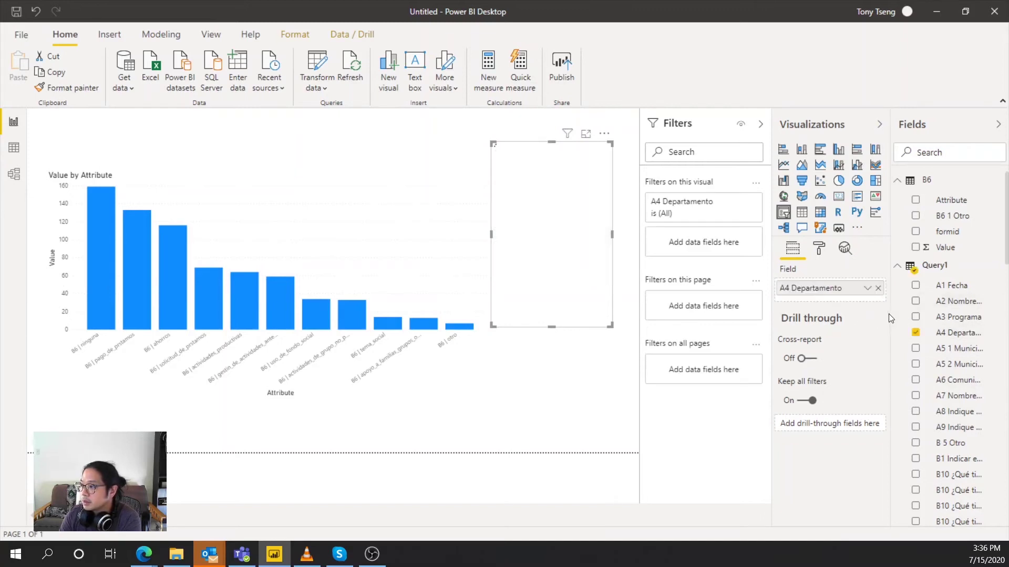
left_click(519, 167)
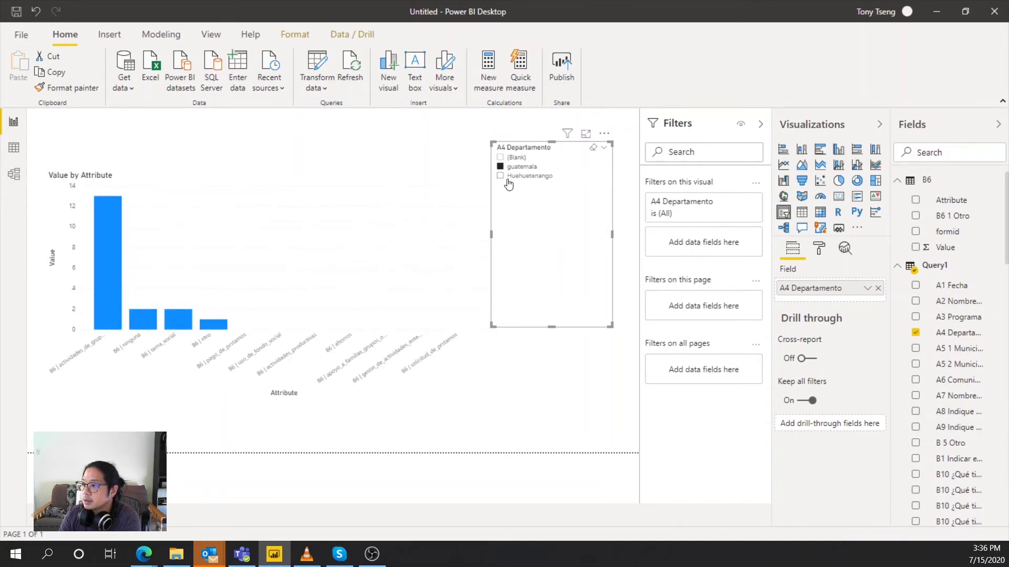
left_click(507, 179)
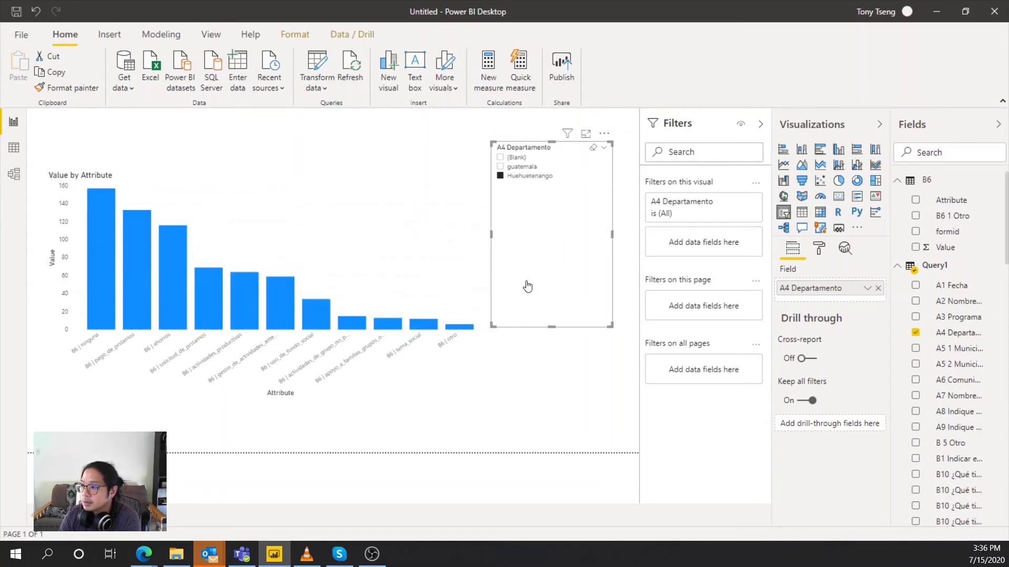
left_click(502, 167)
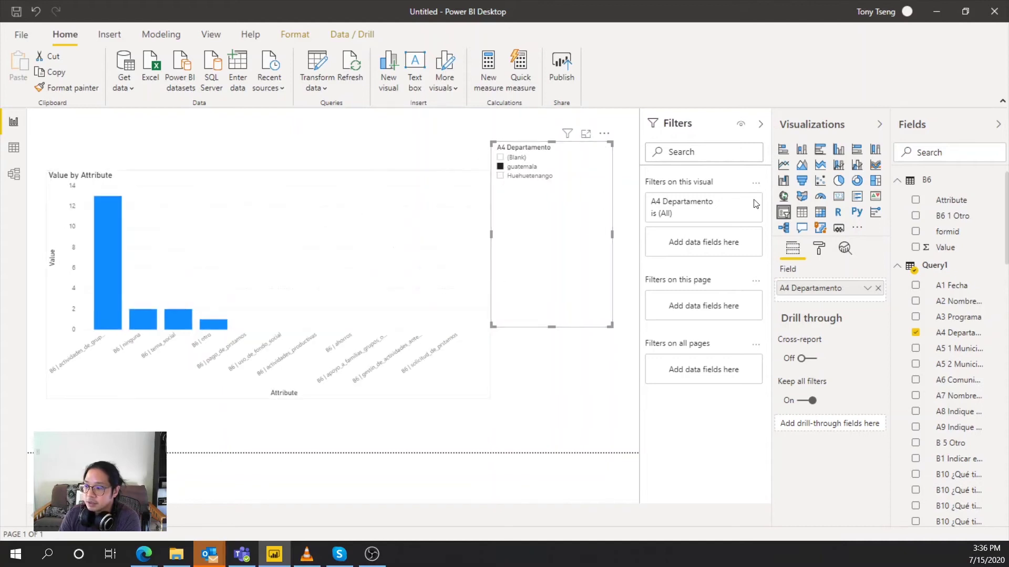
left_click(532, 179)
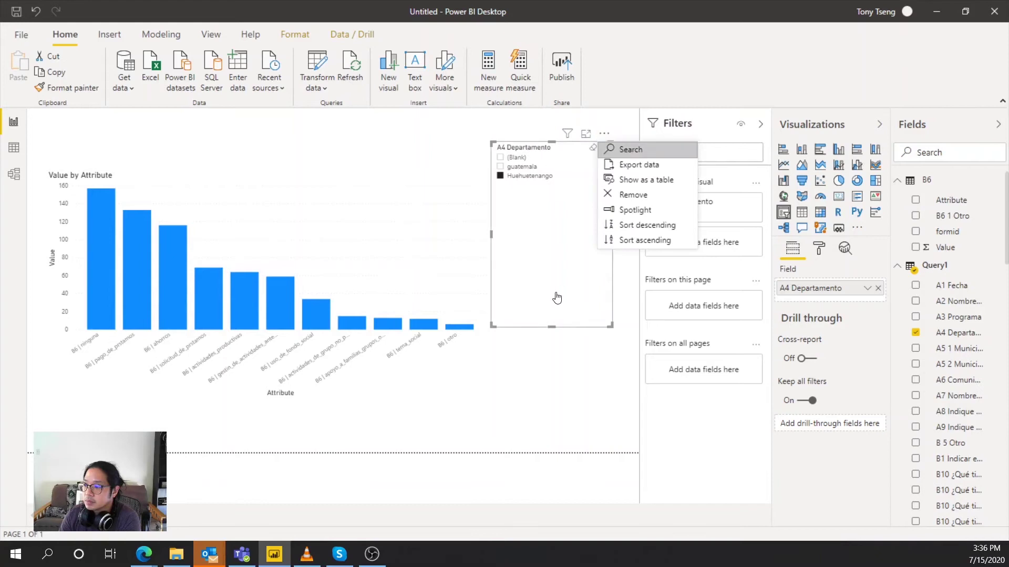
left_click(604, 290)
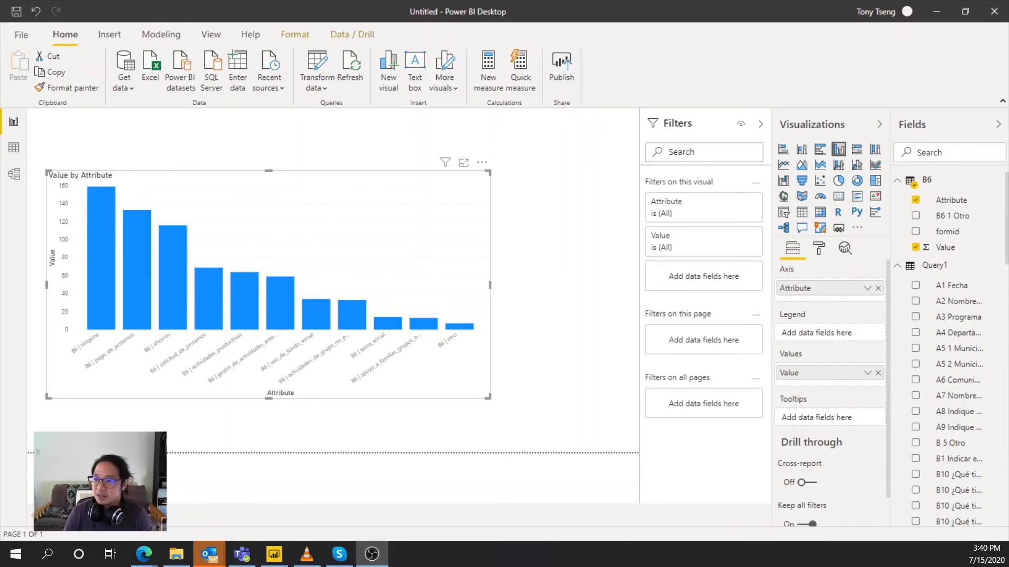
In the Power Query Editor, duplicate the B6 query as B6 (2)
left_click(14, 148)
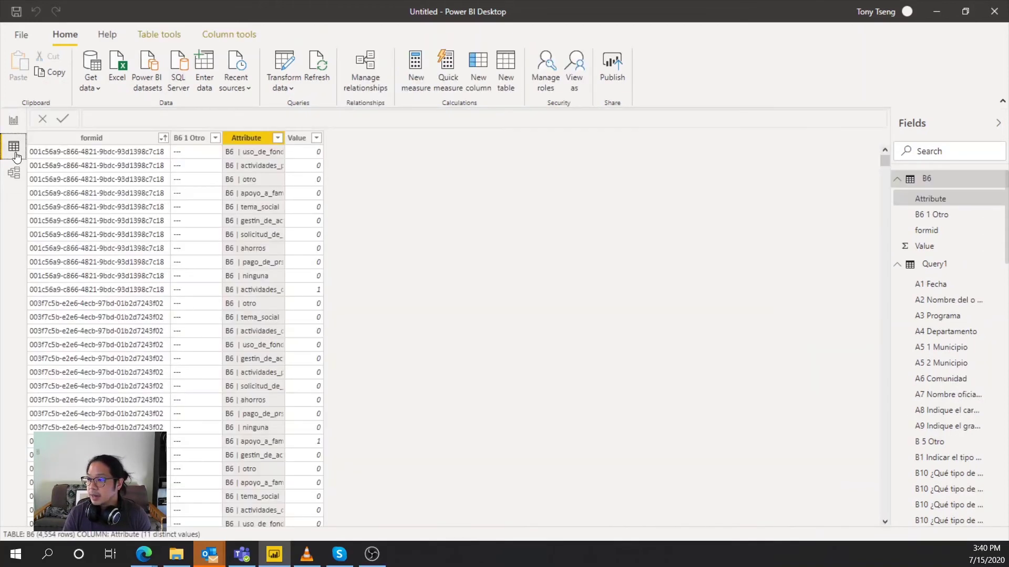
left_click(281, 66)
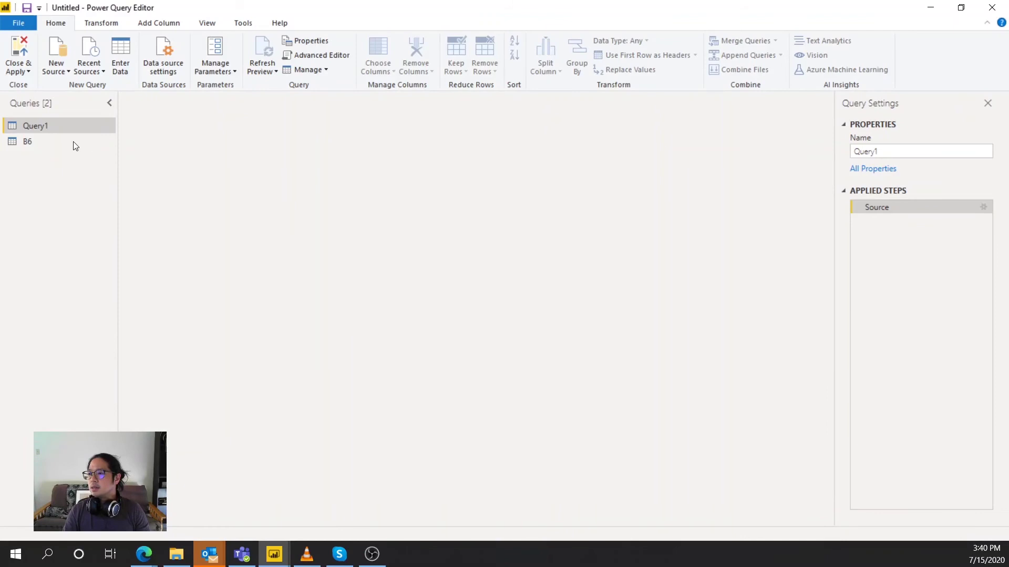
left_click(75, 146)
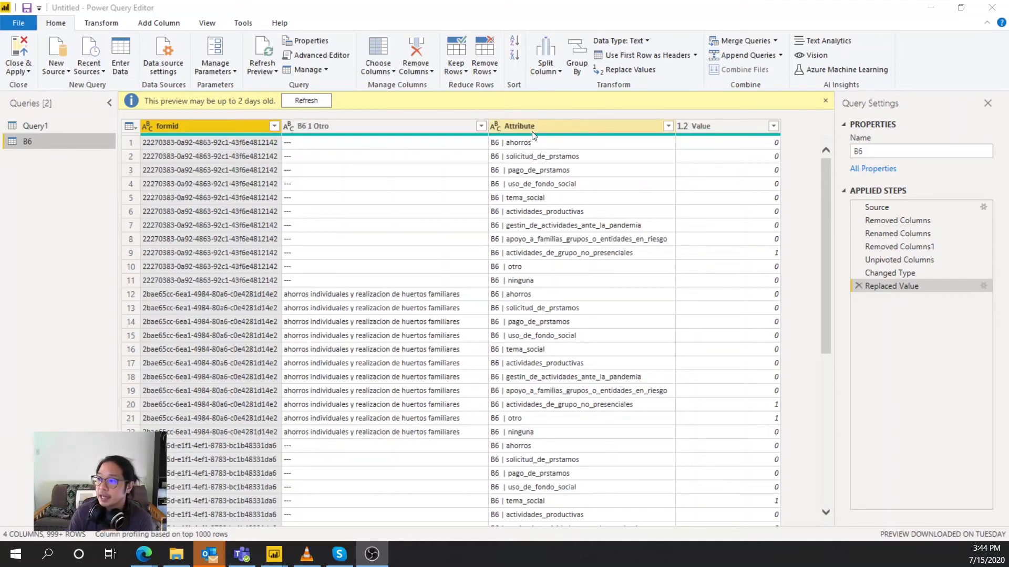
right_click(27, 143)
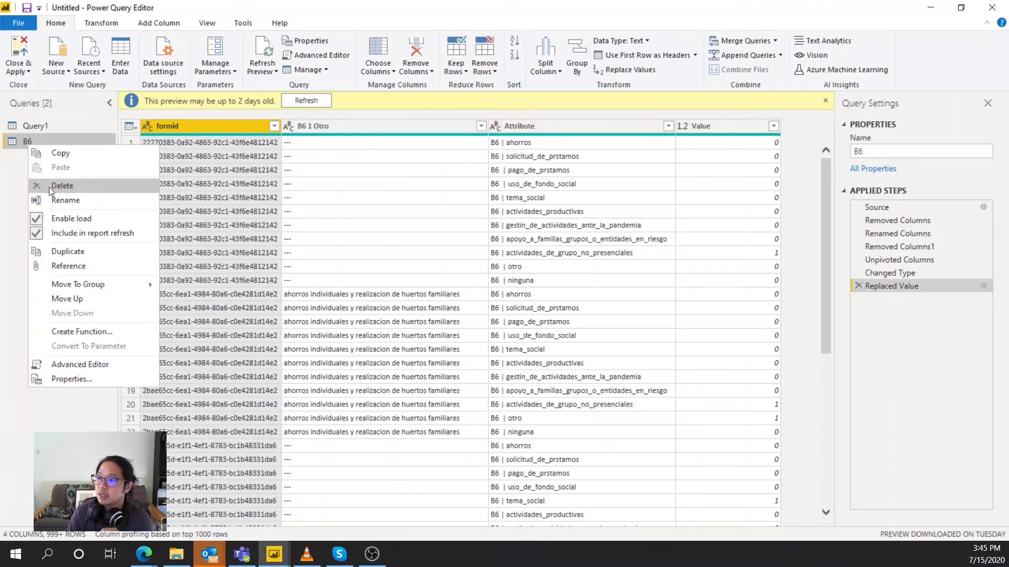
left_click(51, 253)
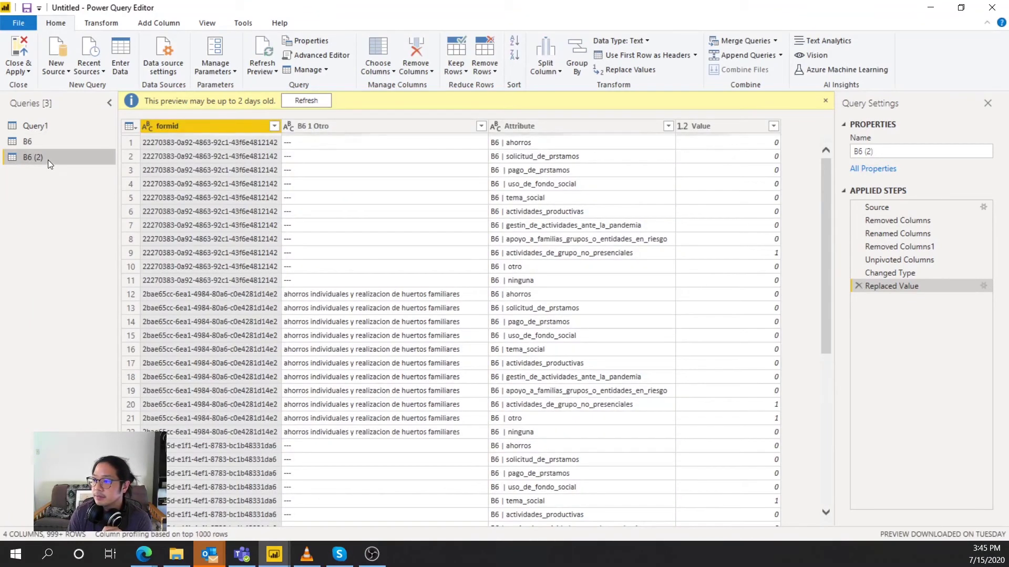
Remove the formid, B6 1 Otro and Value columns from B6 (2)
right_click(365, 127)
left_click(392, 154)
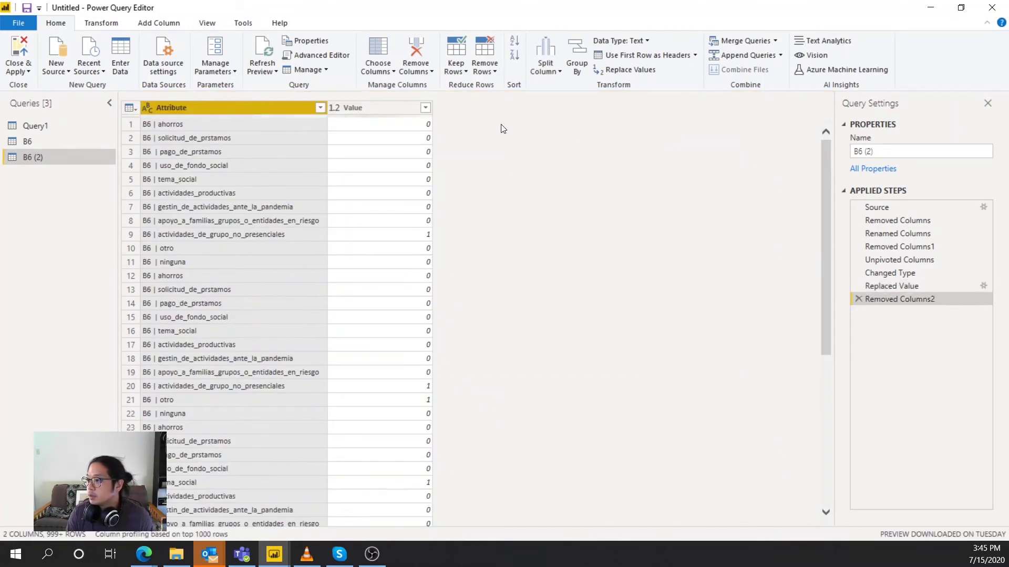
left_click(383, 112)
right_click(383, 111)
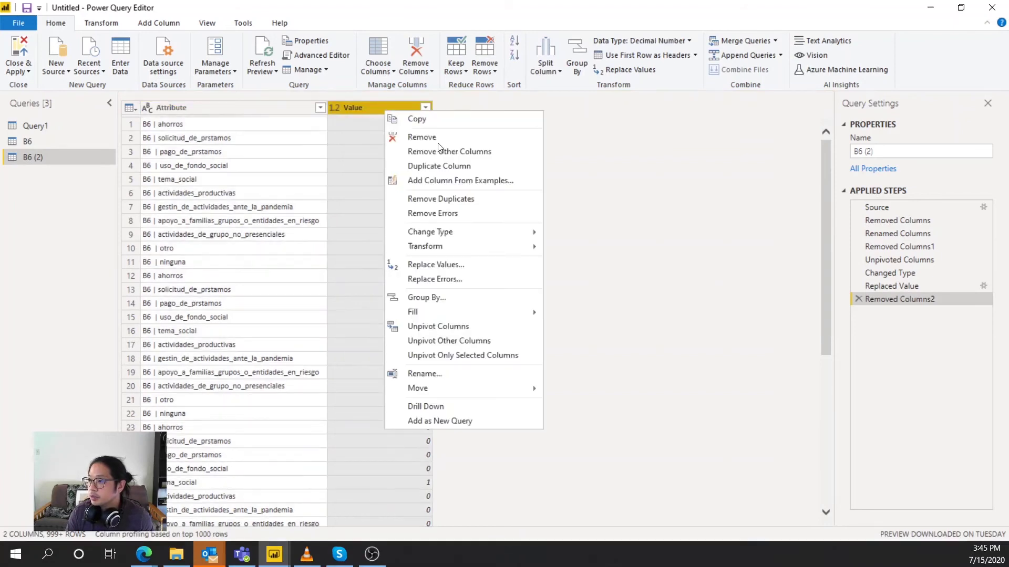
left_click(441, 138)
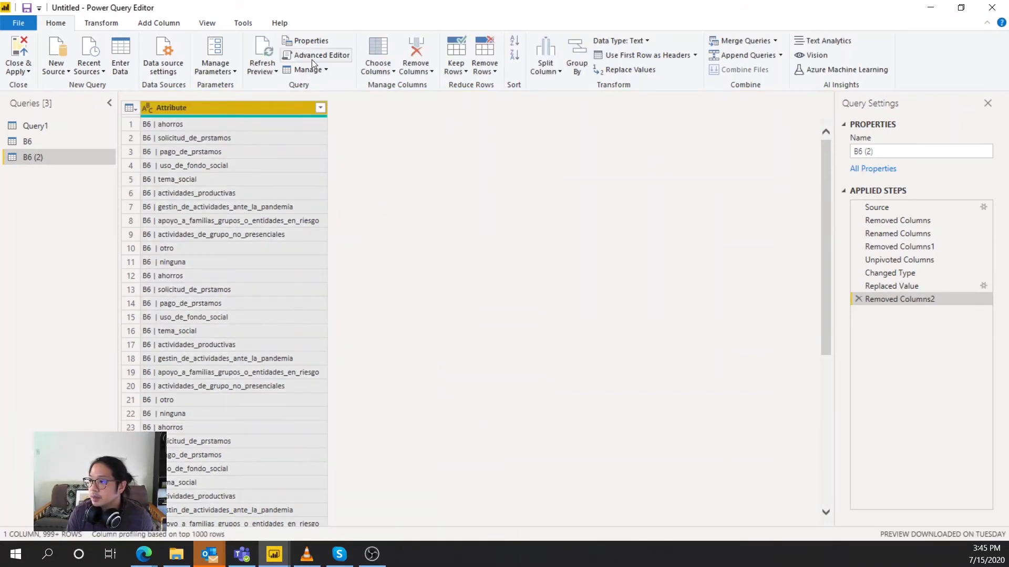
Remove duplicate Attribute values and copy the entire table
right_click(186, 108)
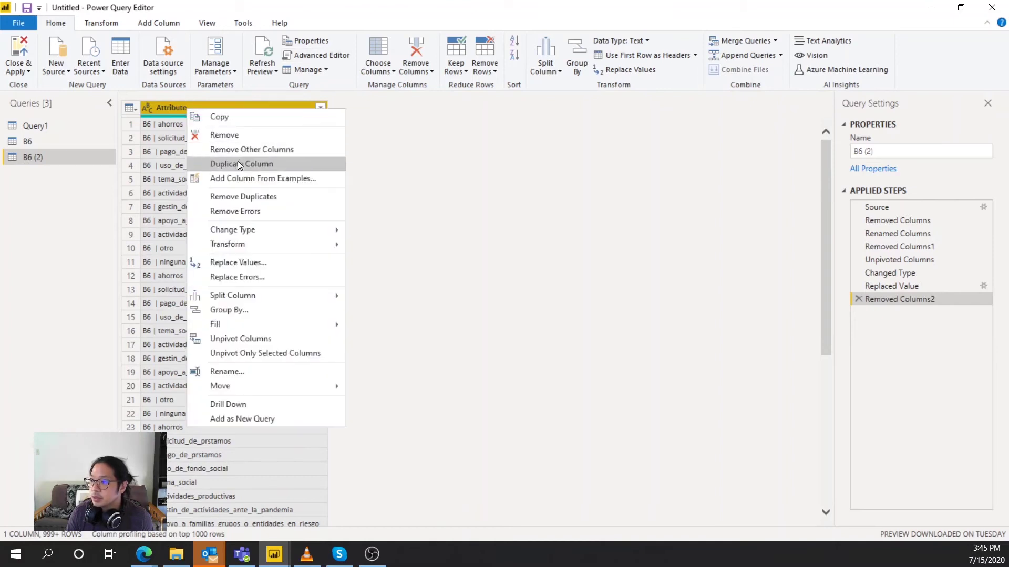
left_click(251, 198)
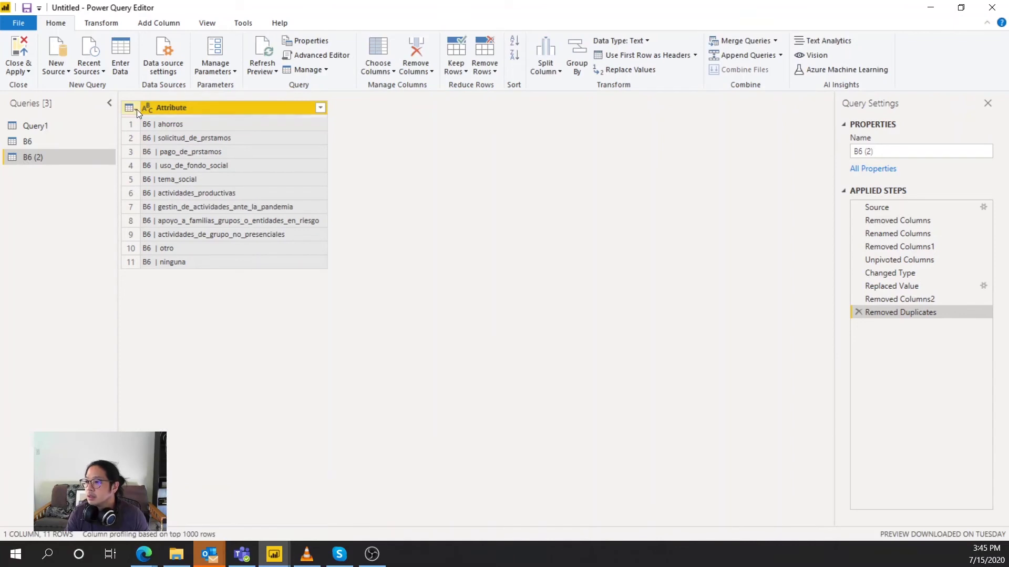
left_click(135, 108)
left_click(165, 124)
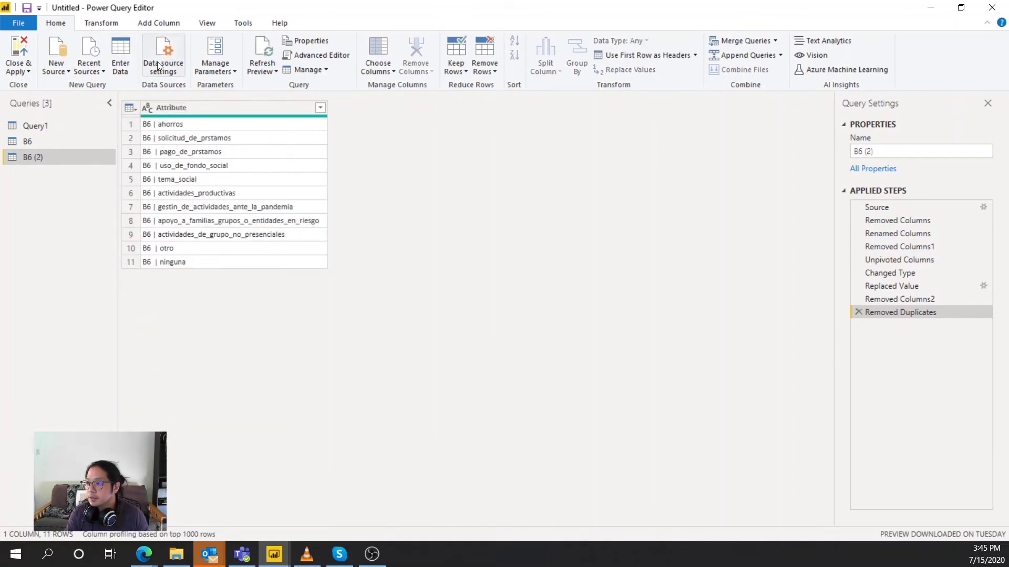
Start a new Enter Data table and paste in the 11 Attribute codes
left_click(126, 55)
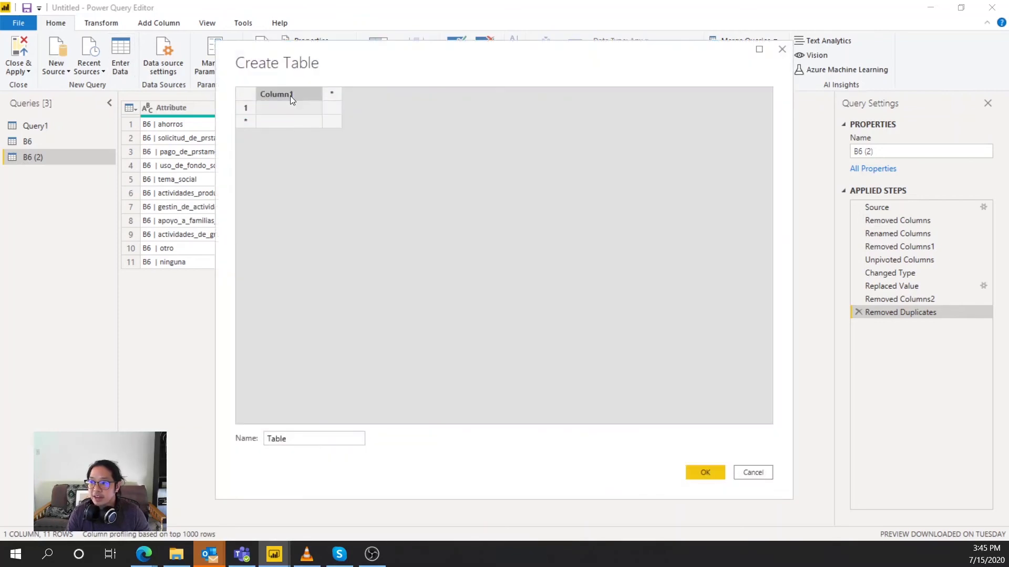
key("ctrl+v")
double_click(322, 93)
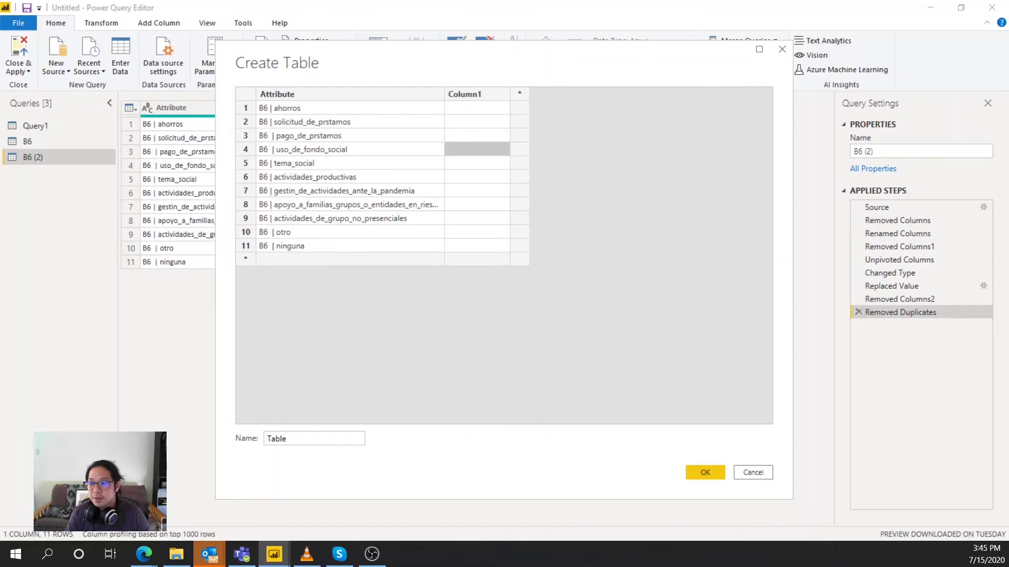
key("alt+Tab")
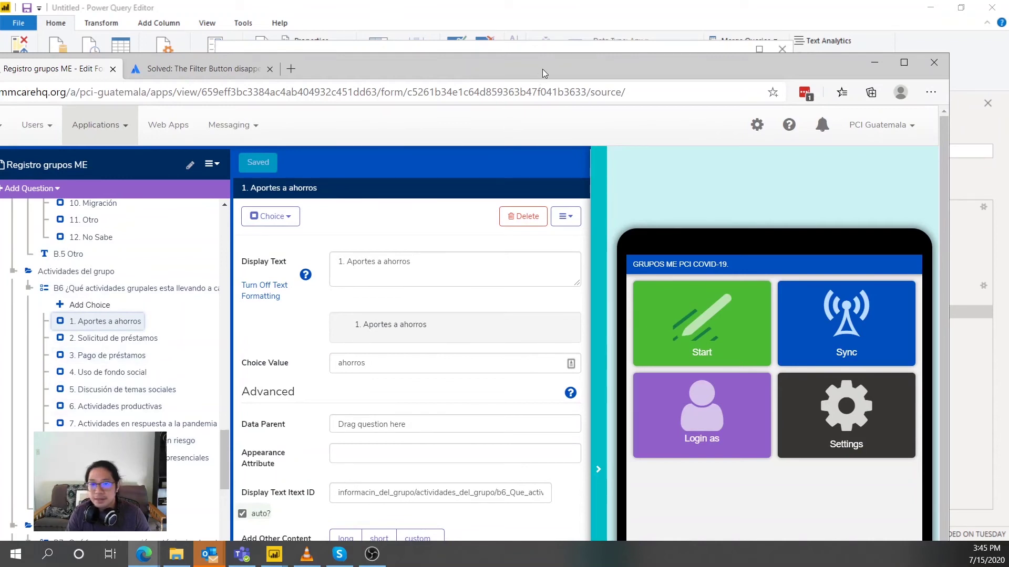
key("alt+Tab")
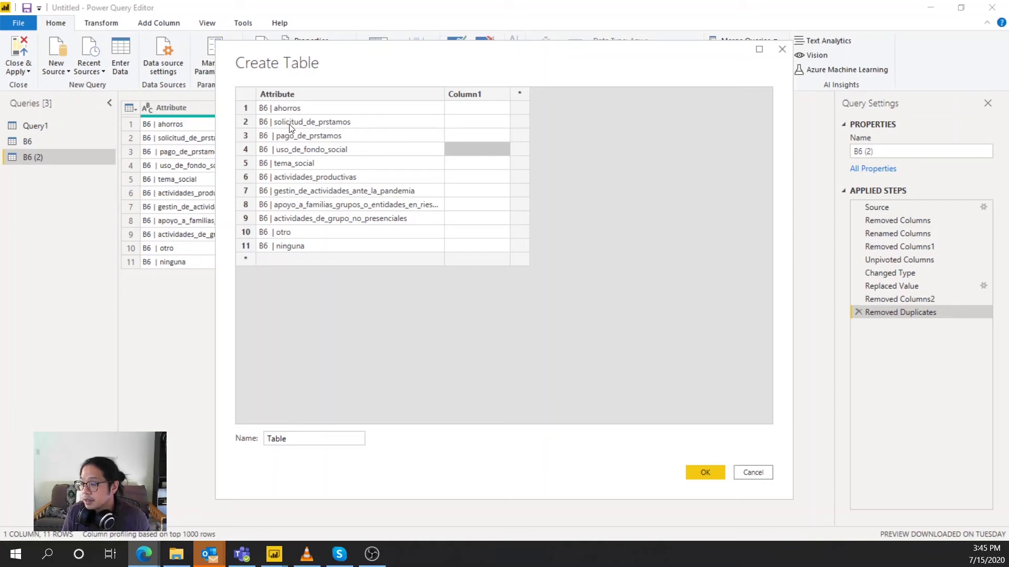
Fill Column1 with the readable choice labels, 'Aportes a ahorros' through 'Ninguna/No Aplica'
left_click(468, 108)
key("ctrl+v")
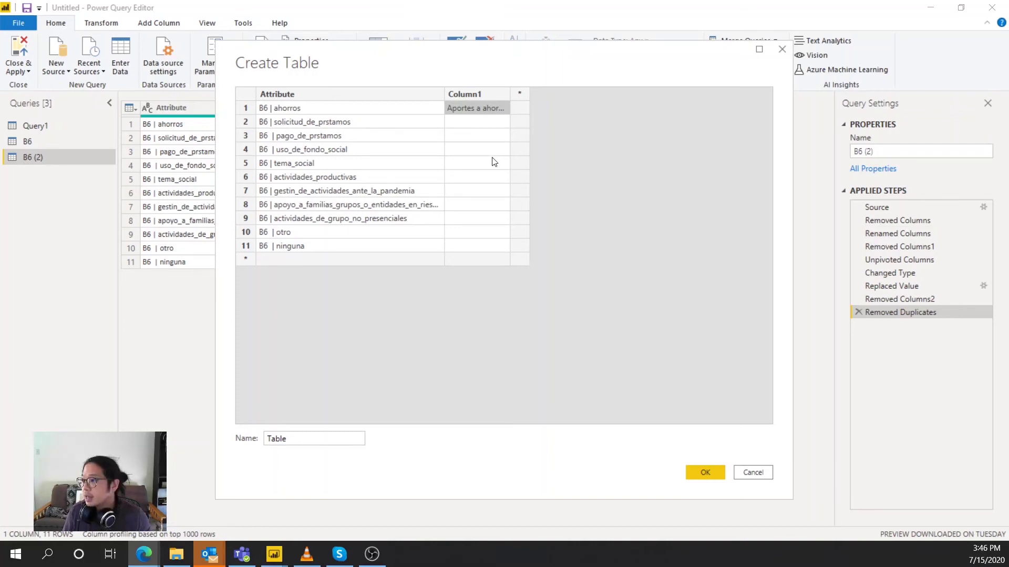
left_click(478, 125)
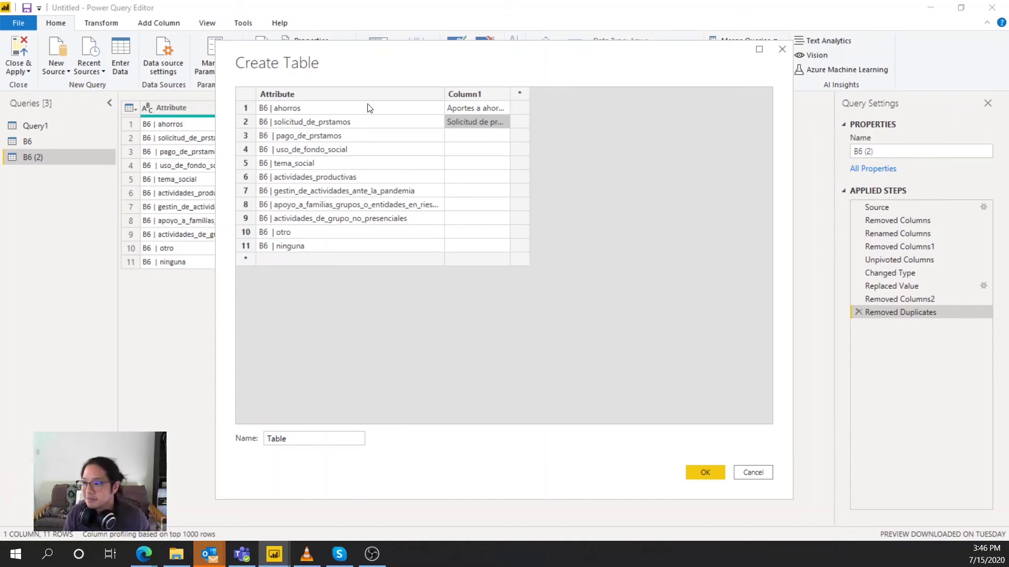
key("Down")
key("ctrl+v")
key("Down")
key("ctrl+v")
key("Down")
key("ctrl+v")
key("Down")
key("ctrl+v")
key("Down")
key("ctrl+v")
key("Down")
key("ctrl+v")
key("Down")
key("ctrl+v")
key("Down")
key("ctrl+v")
key("Down")
key("ctrl+v")
Name the table B6_Label and create it
double_click(306, 440)
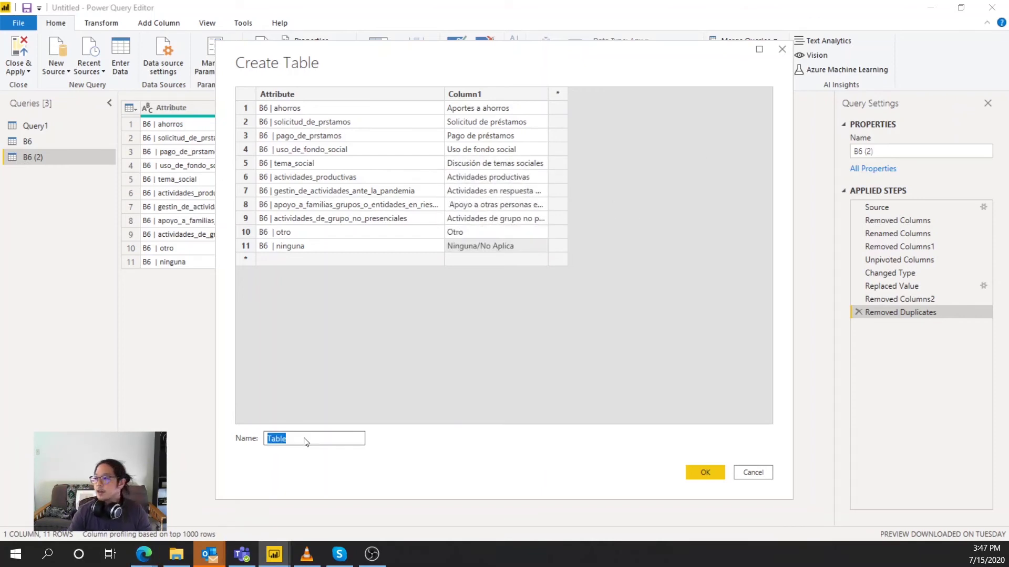
type("B6_Label")
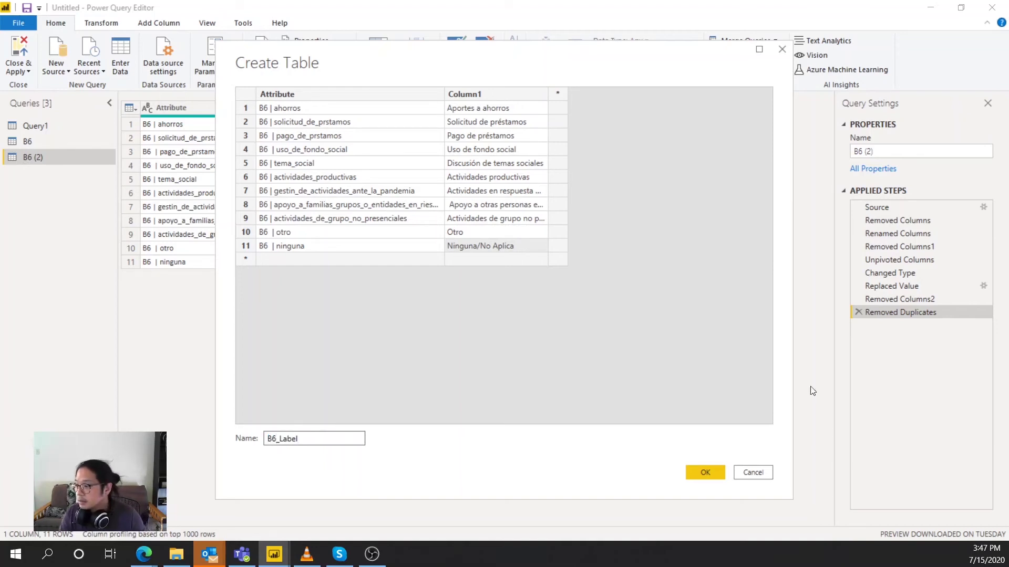
left_click(701, 473)
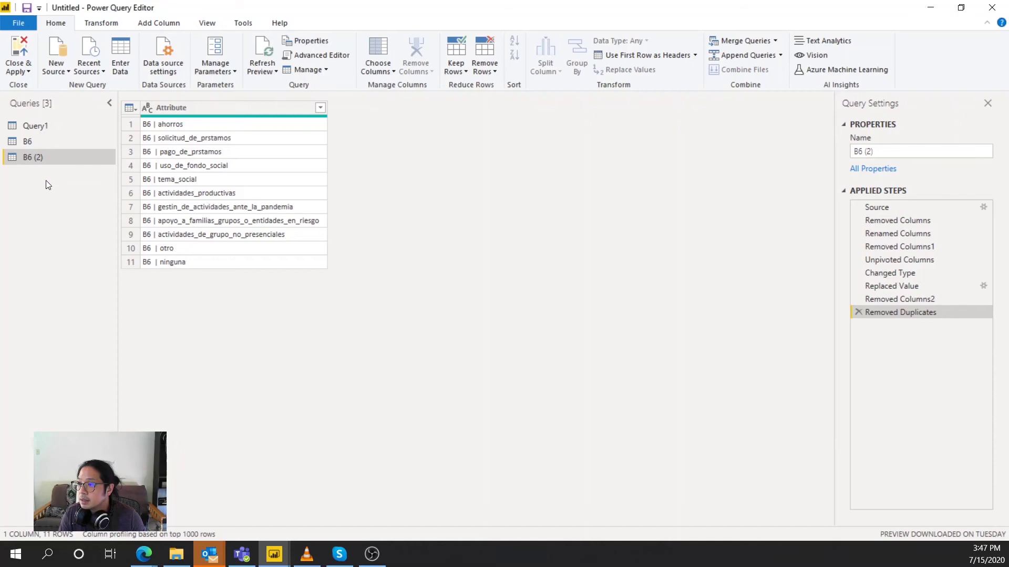
key("ctrl+v")
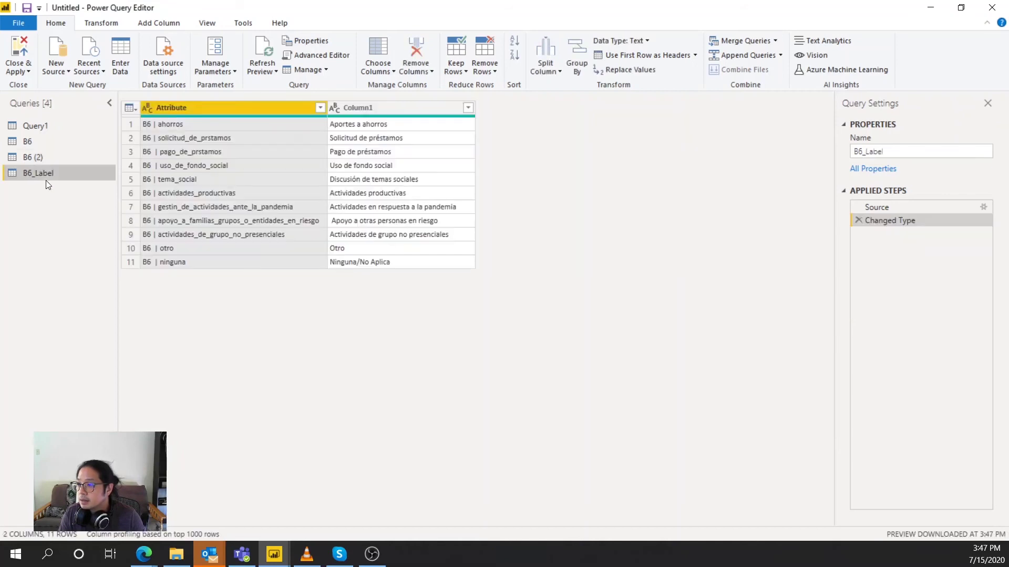
Delete the B6 (2) query and Close & Apply the changes
left_click(42, 161)
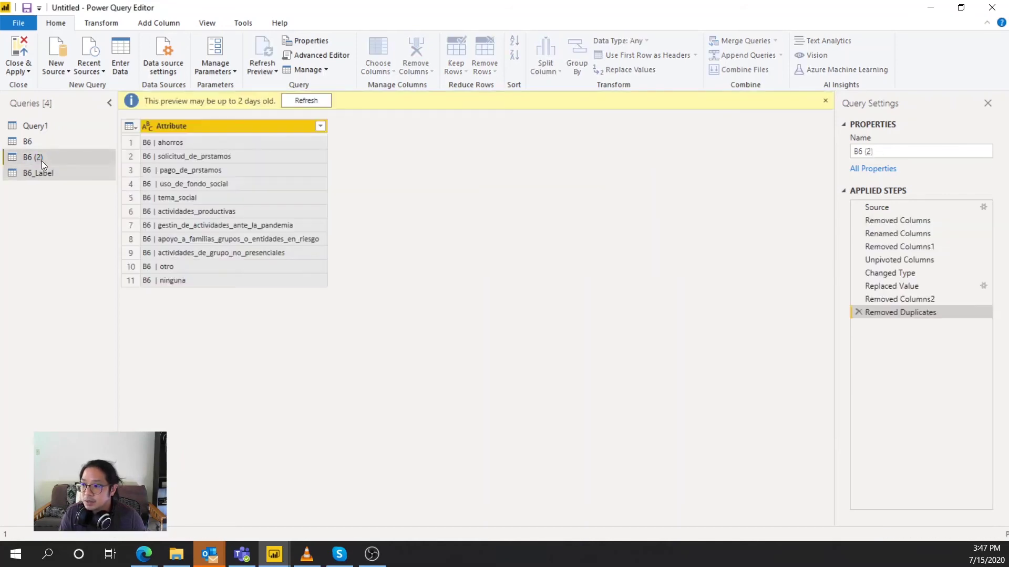
right_click(63, 159)
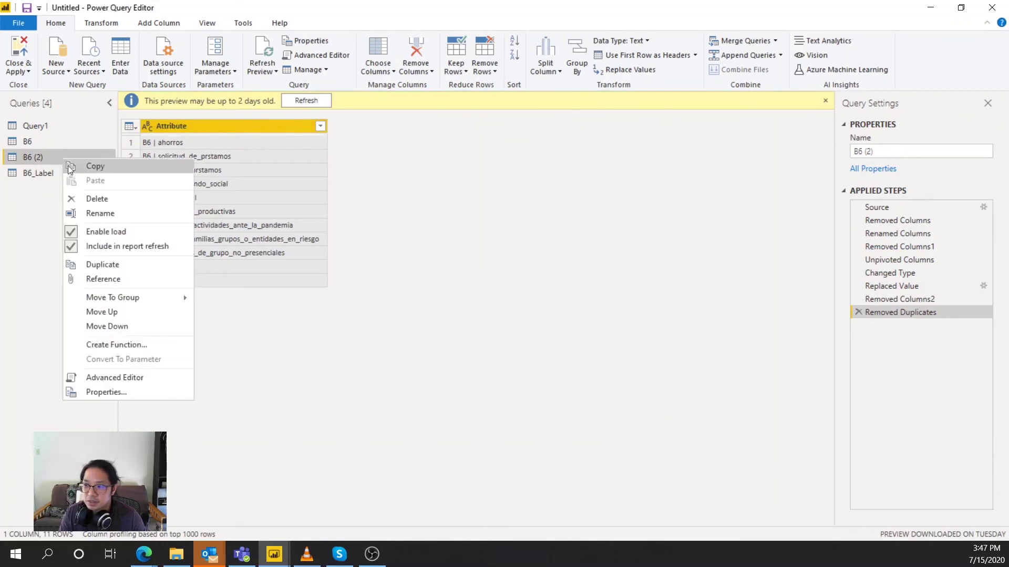
left_click(95, 203)
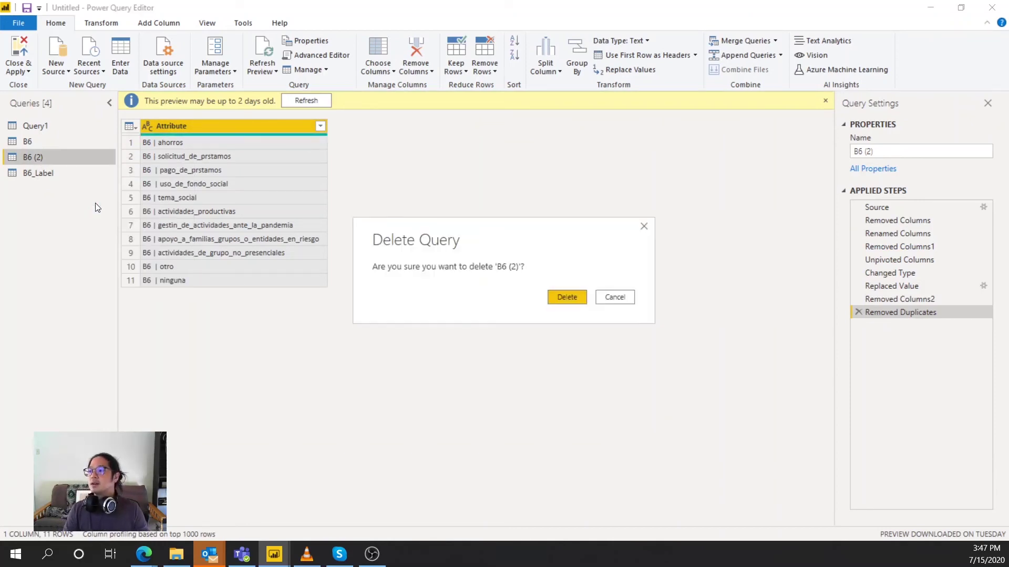
left_click(561, 301)
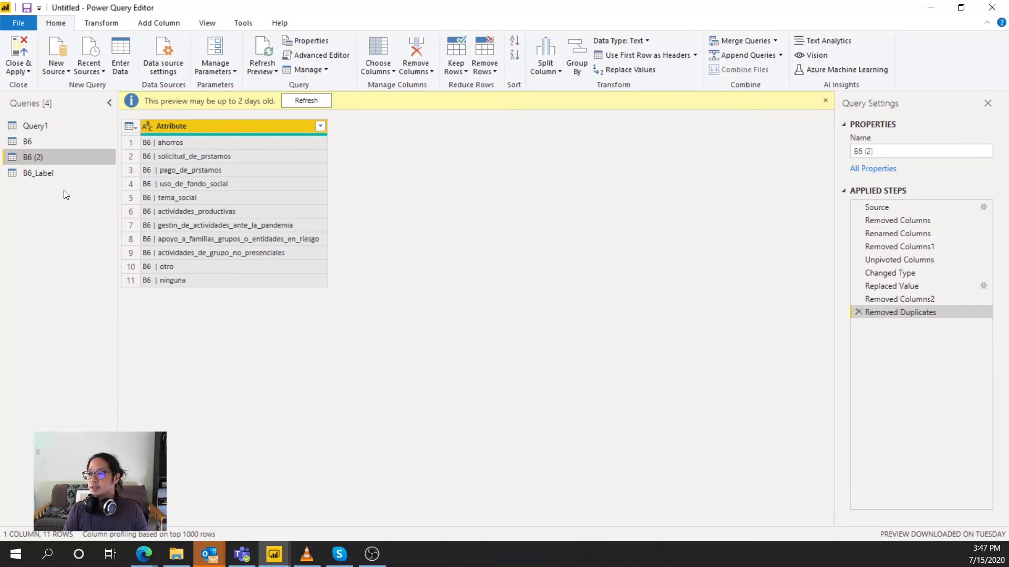
left_click(23, 61)
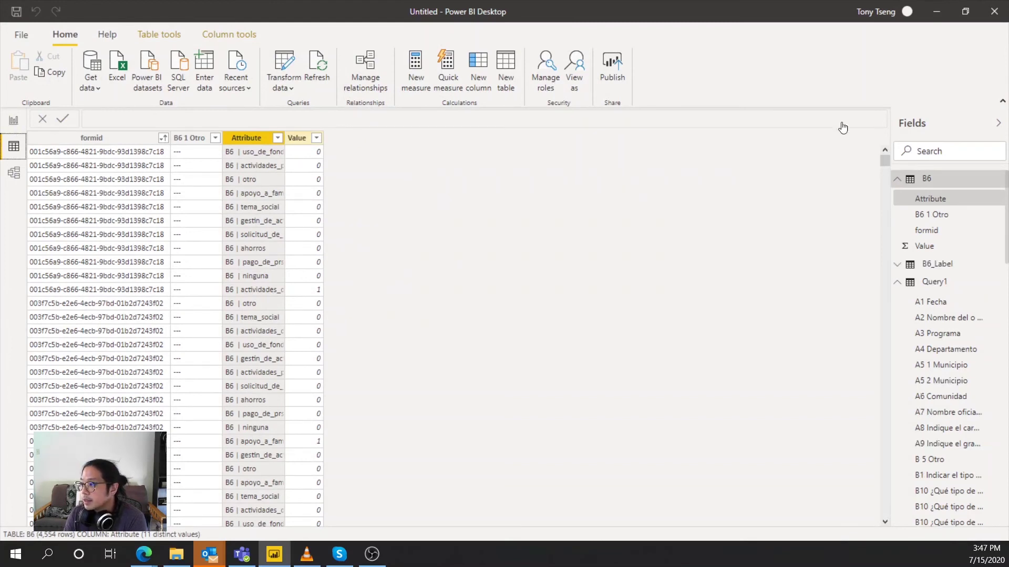
Browse the B6_Label and B6 table data, then switch to Model view
left_click(902, 270)
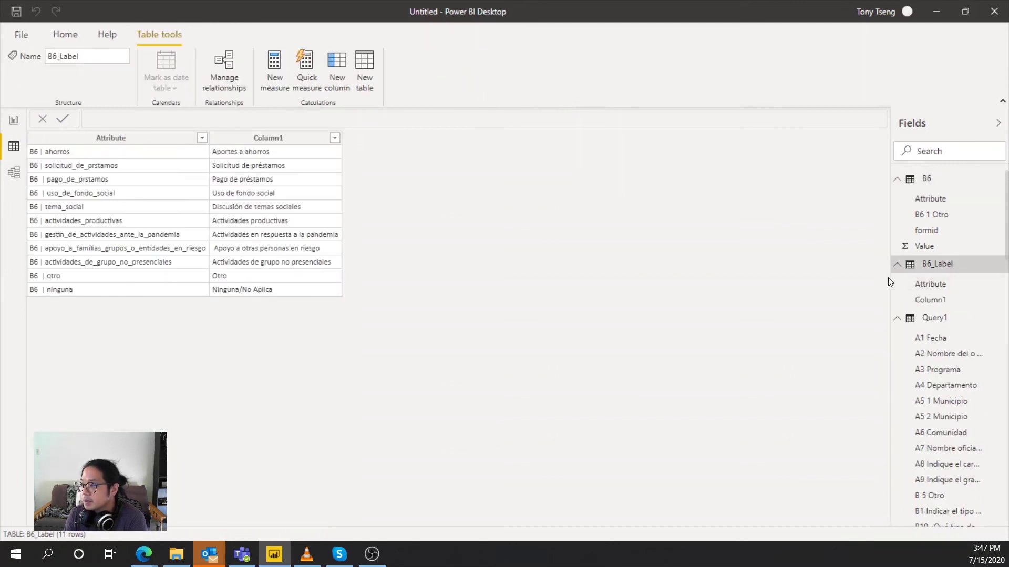
left_click(929, 181)
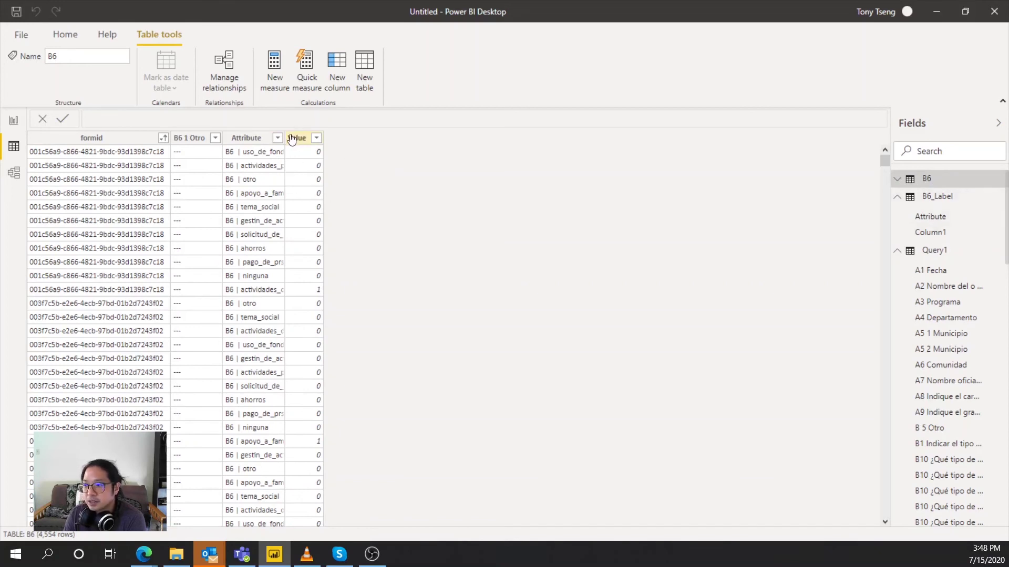
left_click(14, 173)
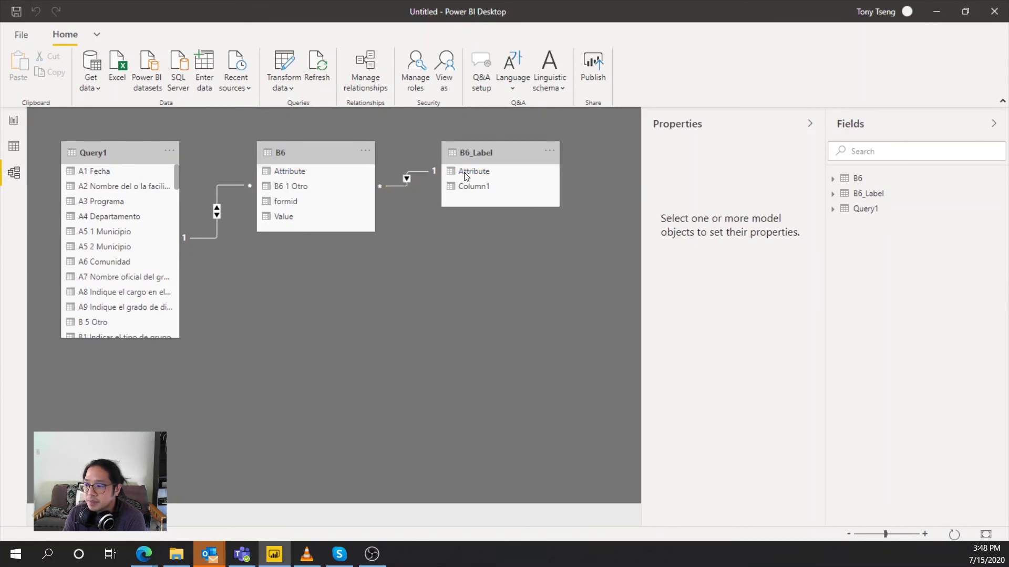
Set the B6–B6_Label relationship's cross filter direction to Both, then return to Data view
double_click(393, 186)
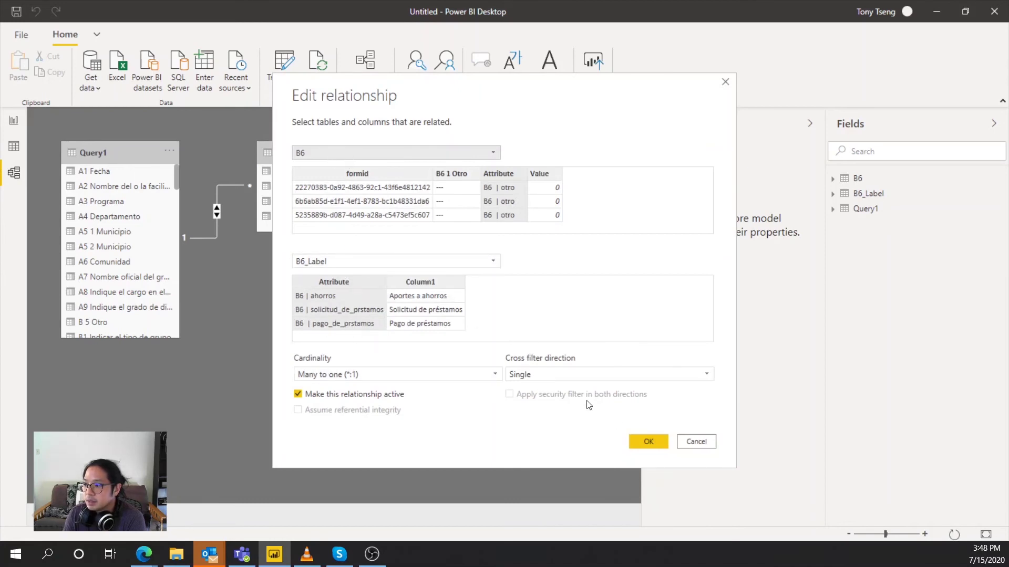
left_click(647, 442)
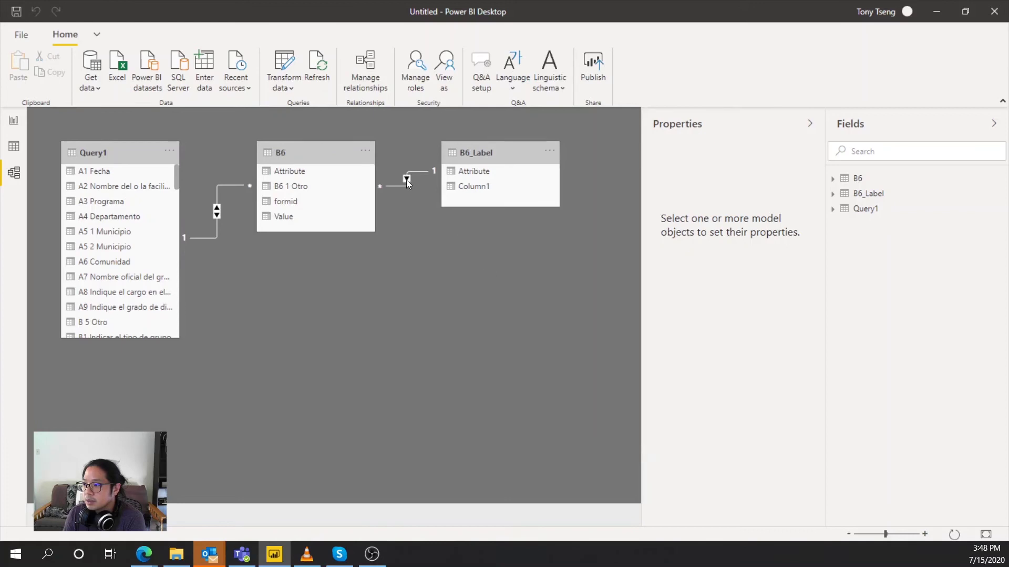
mouse_move(406, 180)
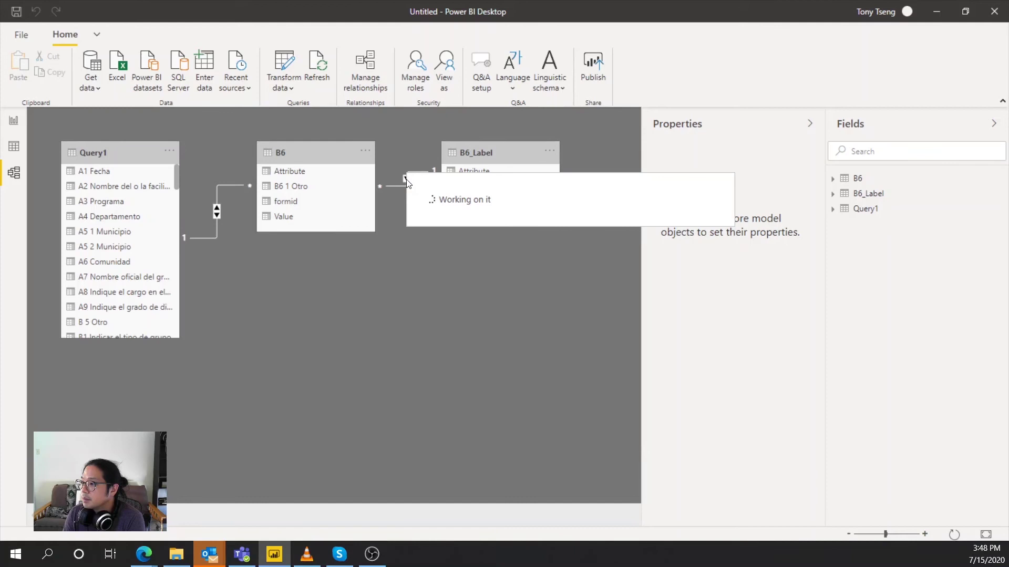
double_click(405, 181)
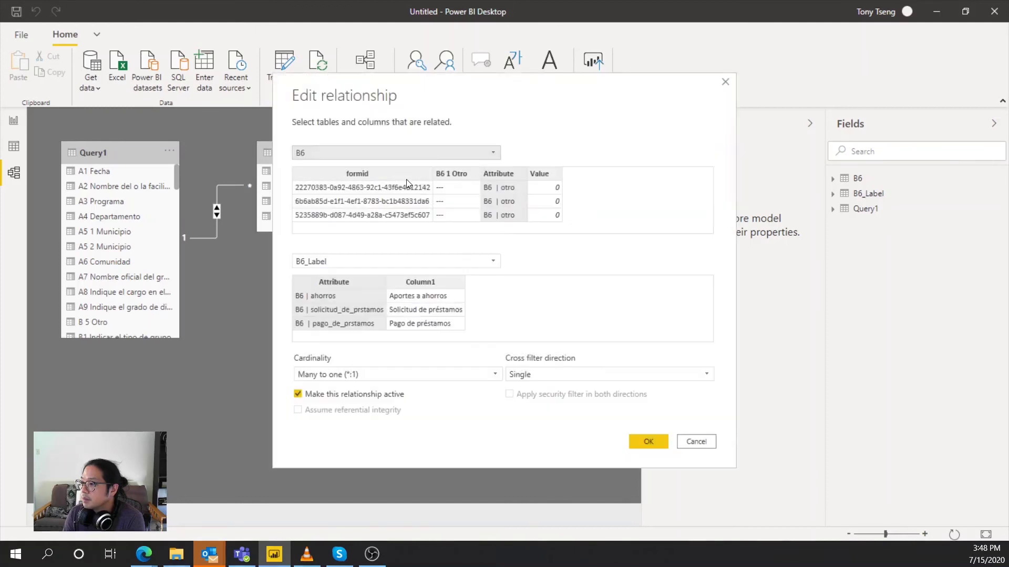
left_click(541, 375)
left_click(534, 396)
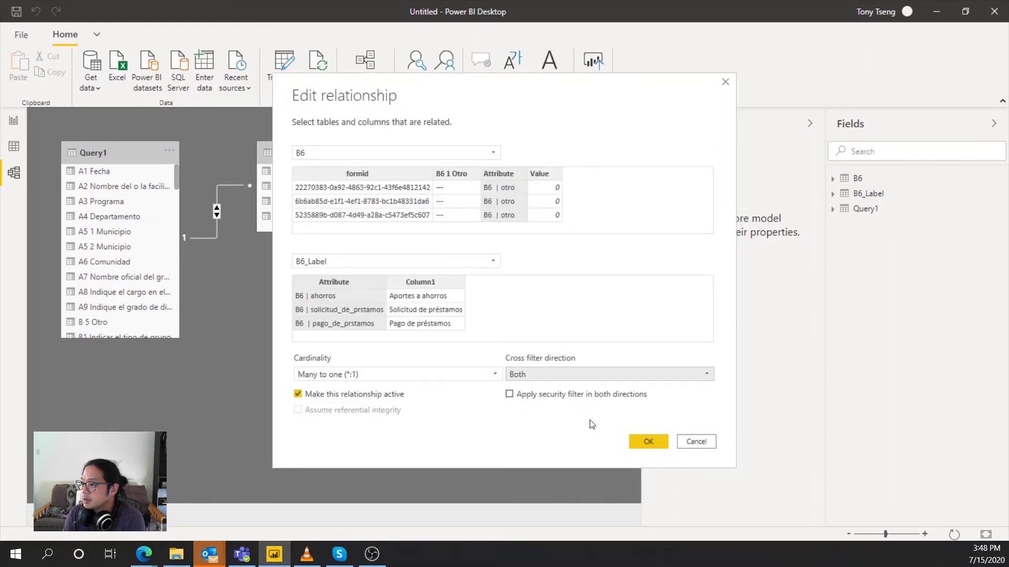
left_click(643, 442)
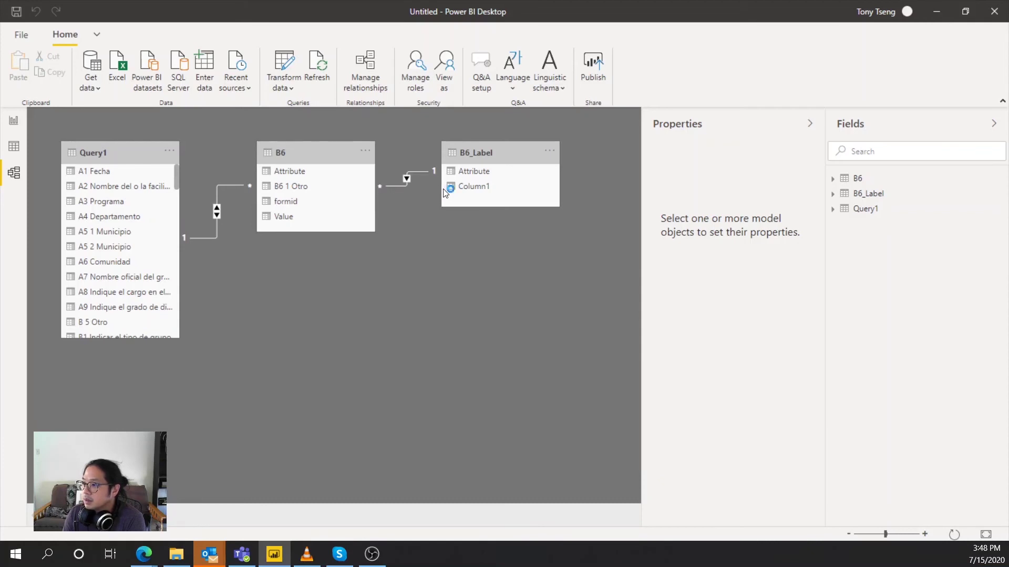
left_click(483, 187)
left_click(15, 149)
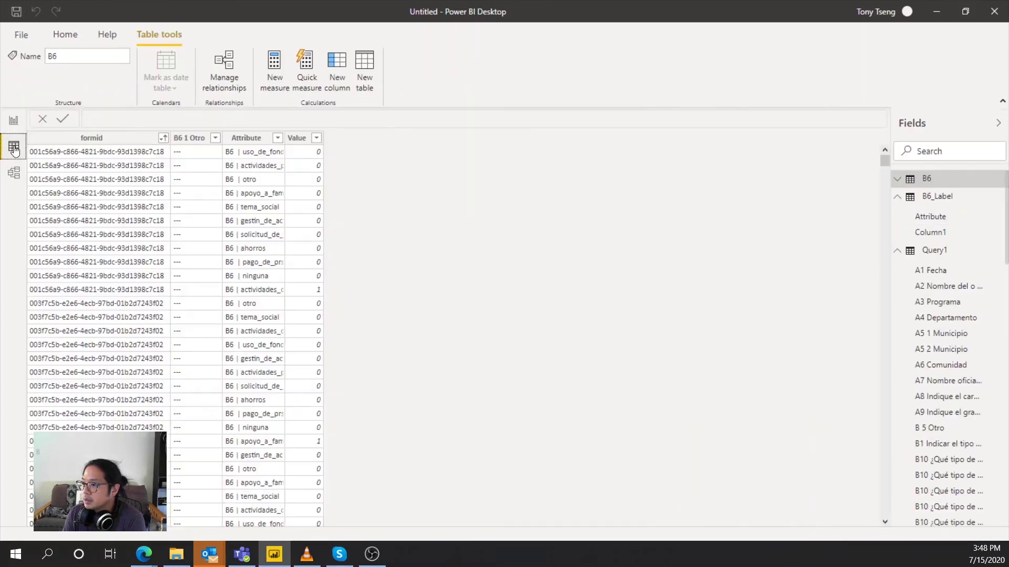
Rename Column1 in the B6_Label table to B6_Label in Data view
left_click(930, 233)
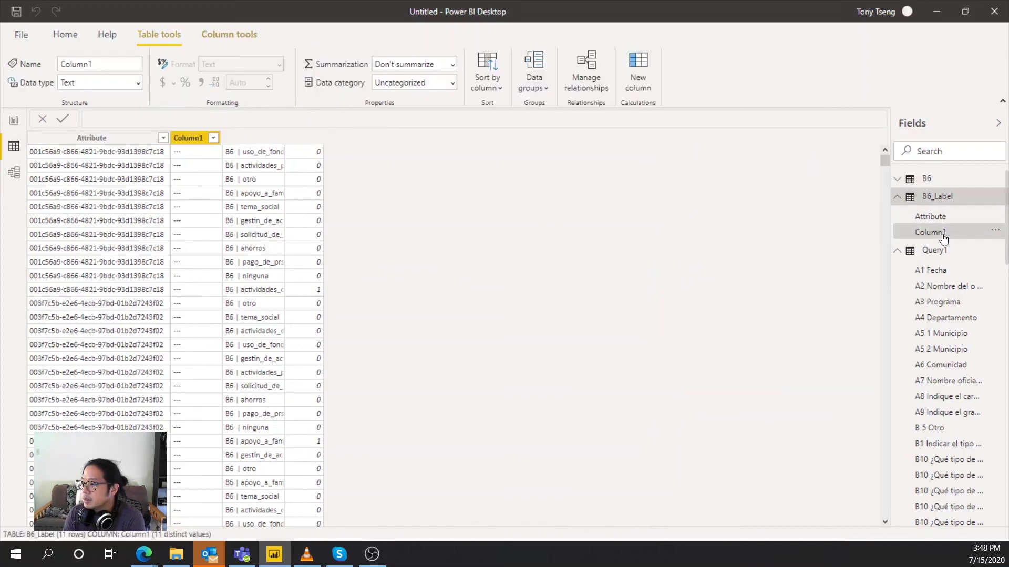
double_click(942, 232)
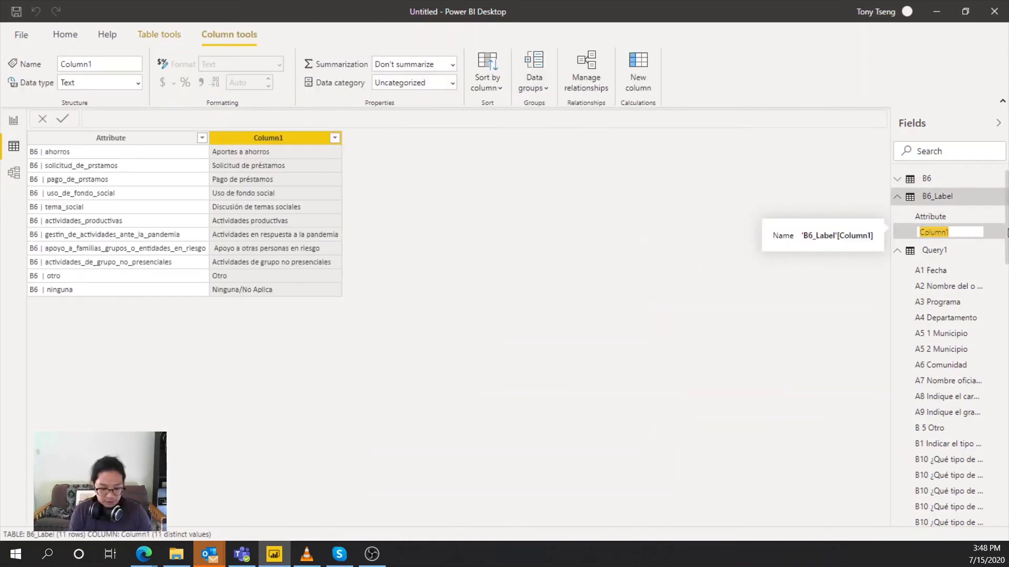
type("B6_Label")
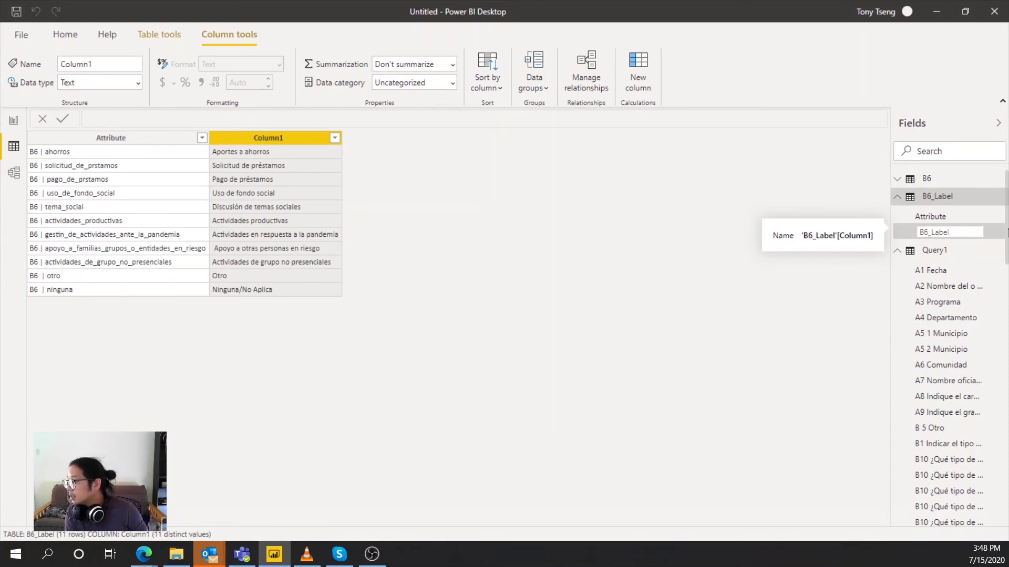
key("Return")
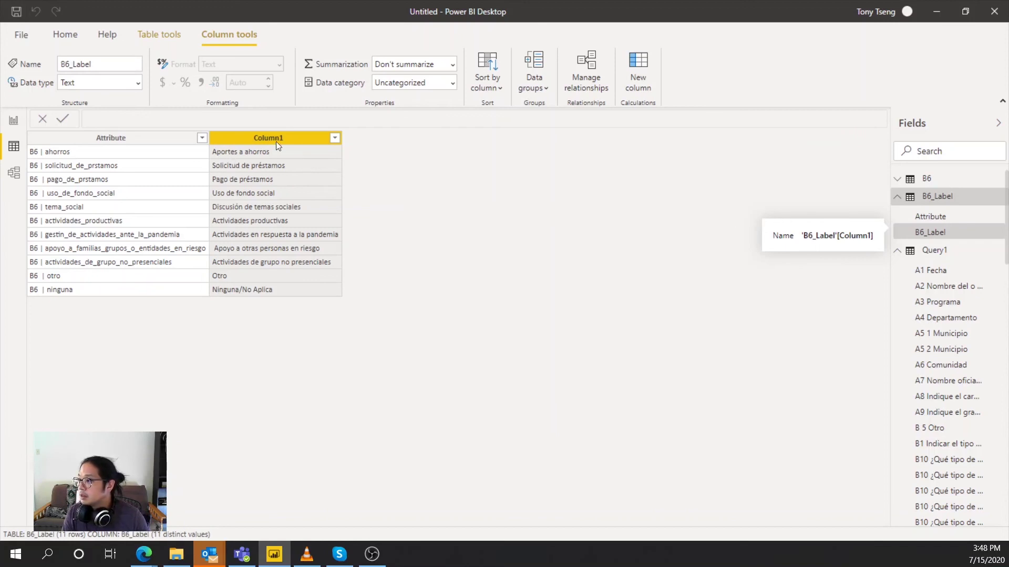
Check the model relationships, then add a new slicer showing the B6_Label field
left_click(12, 121)
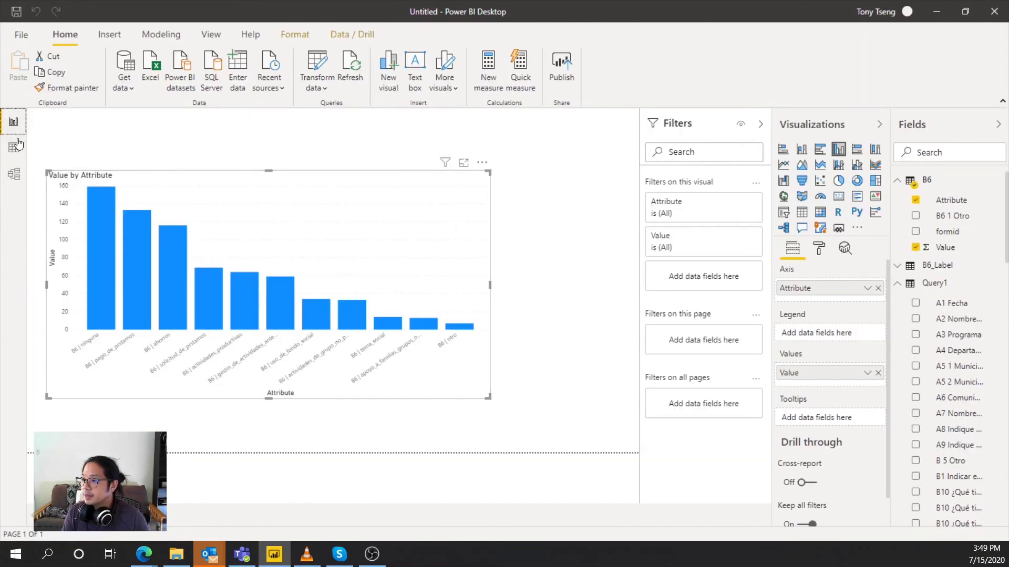
left_click(14, 174)
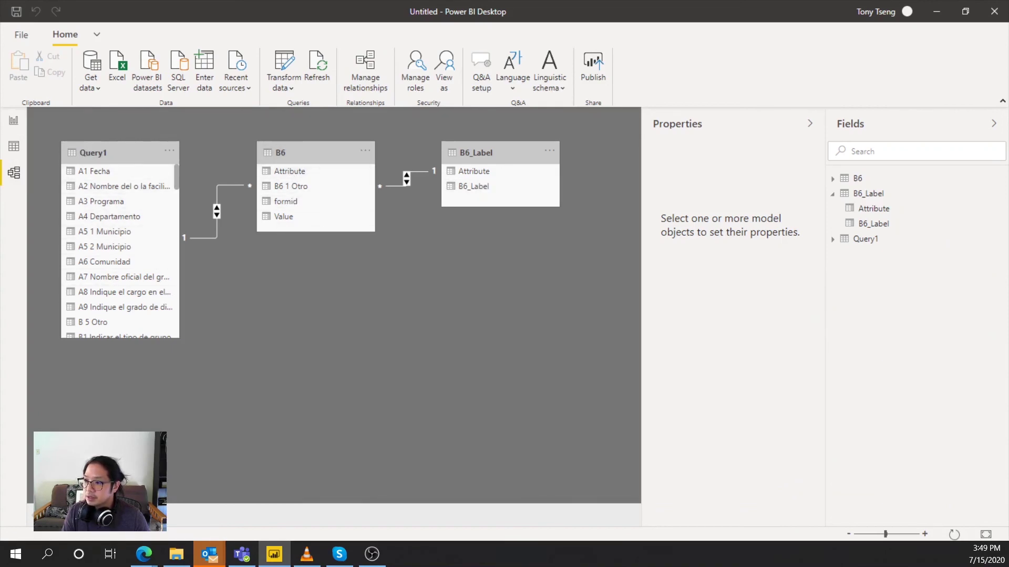
left_click(14, 122)
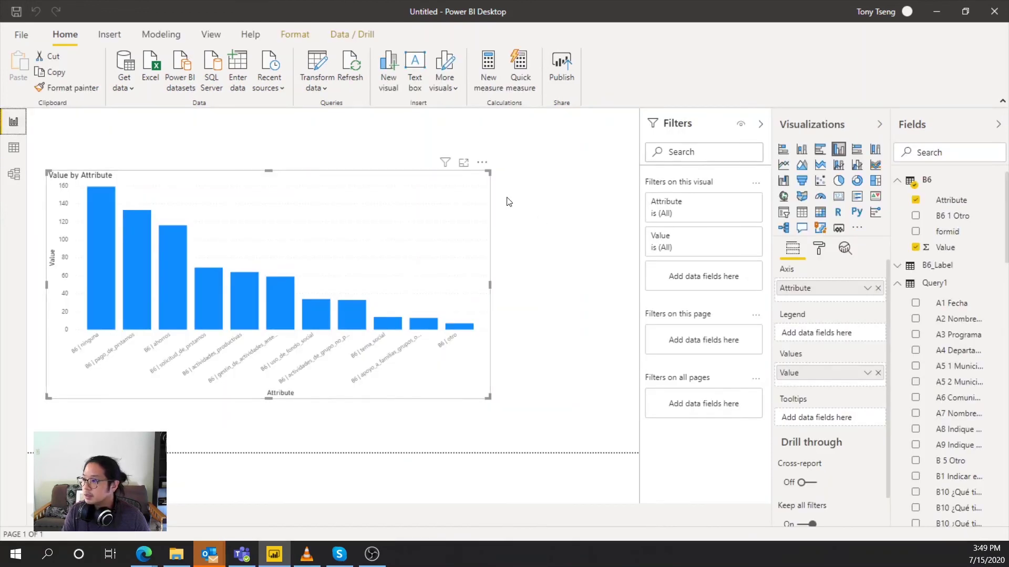
key("Escape")
left_click(783, 213)
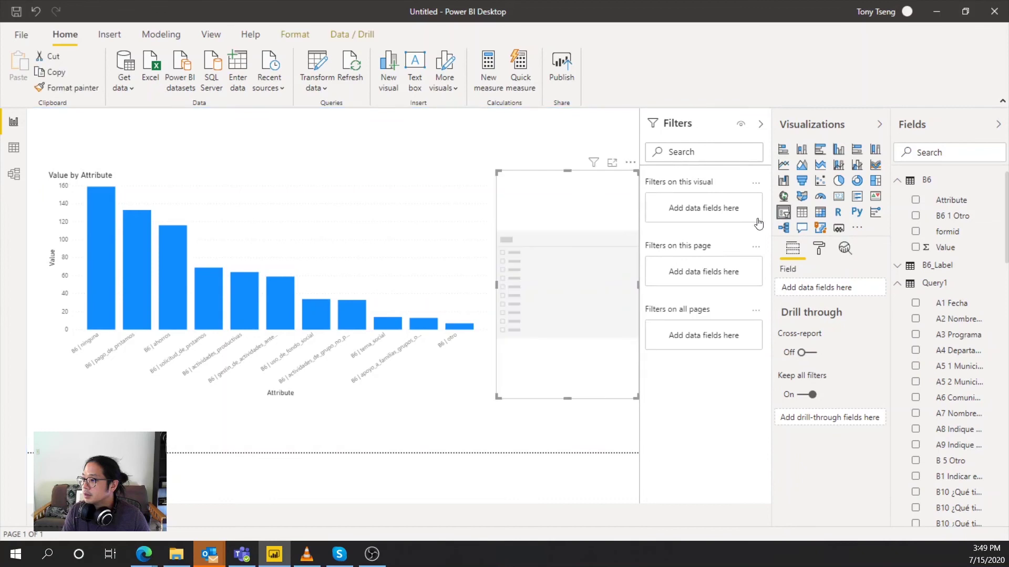
left_click(899, 269)
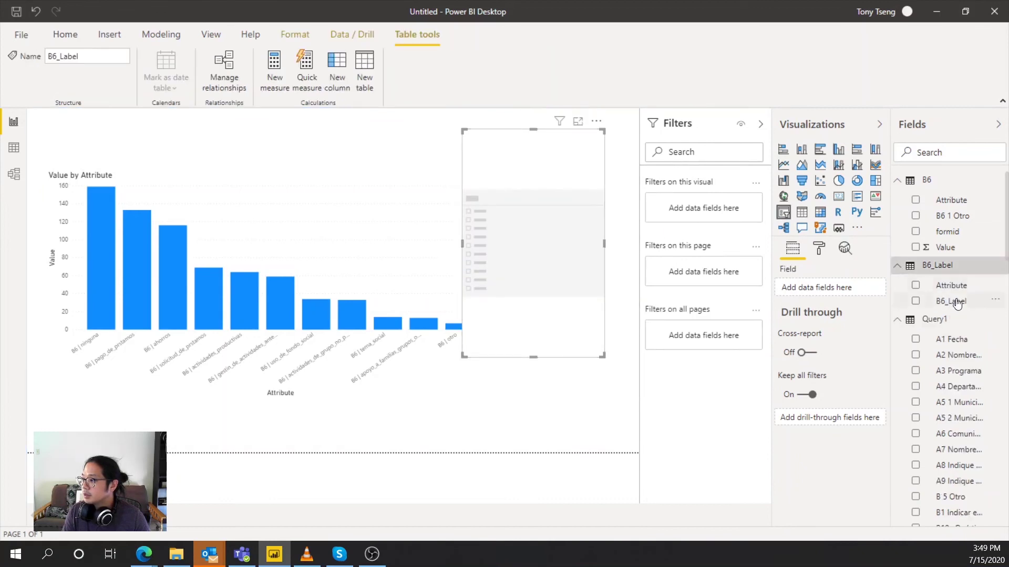
left_click_drag(957, 304, 836, 293)
left_click_drag(540, 243, 395, 242)
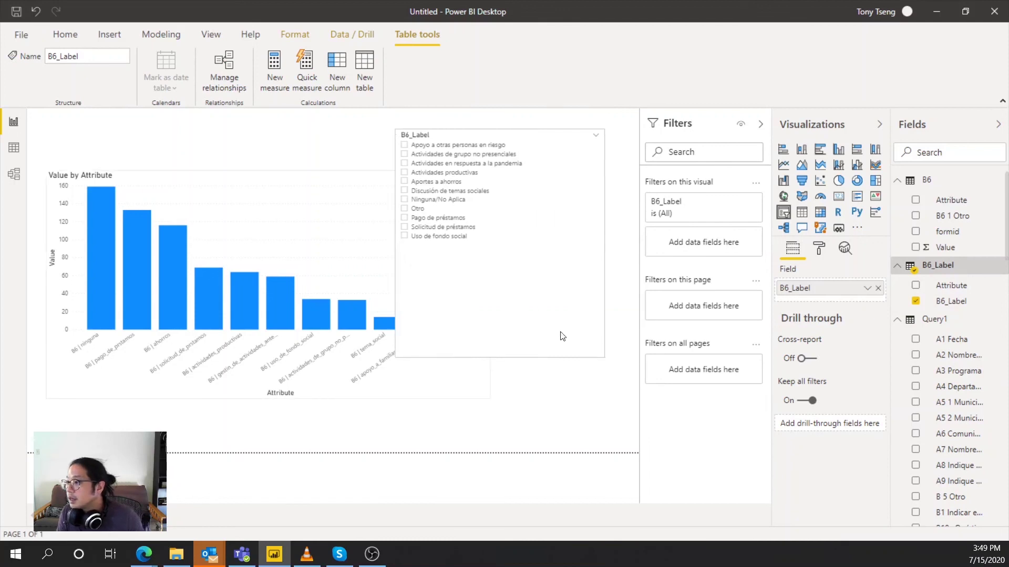
Shorten the slicer, make it a dropdown beside the chart, and select 'Apoyo a otras personas en riesgo'
left_click(520, 352)
left_click_drag(506, 335, 515, 251)
left_click(597, 137)
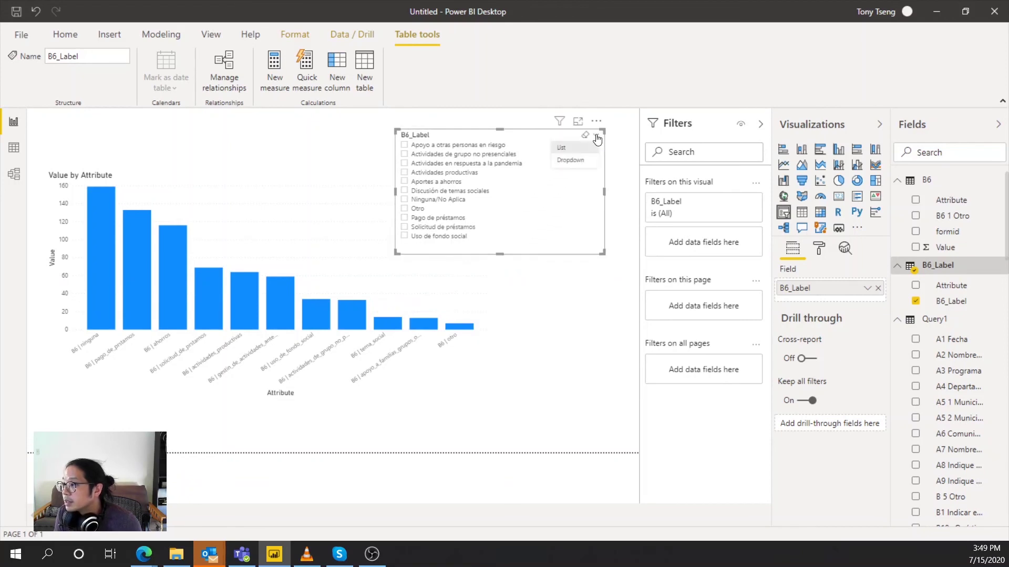
left_click(570, 160)
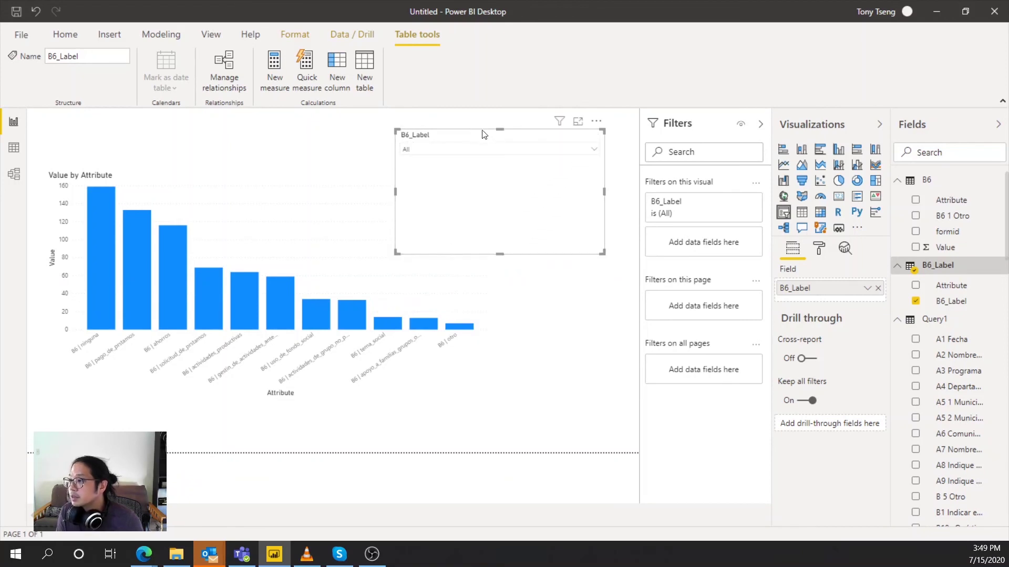
left_click_drag(487, 135, 528, 191)
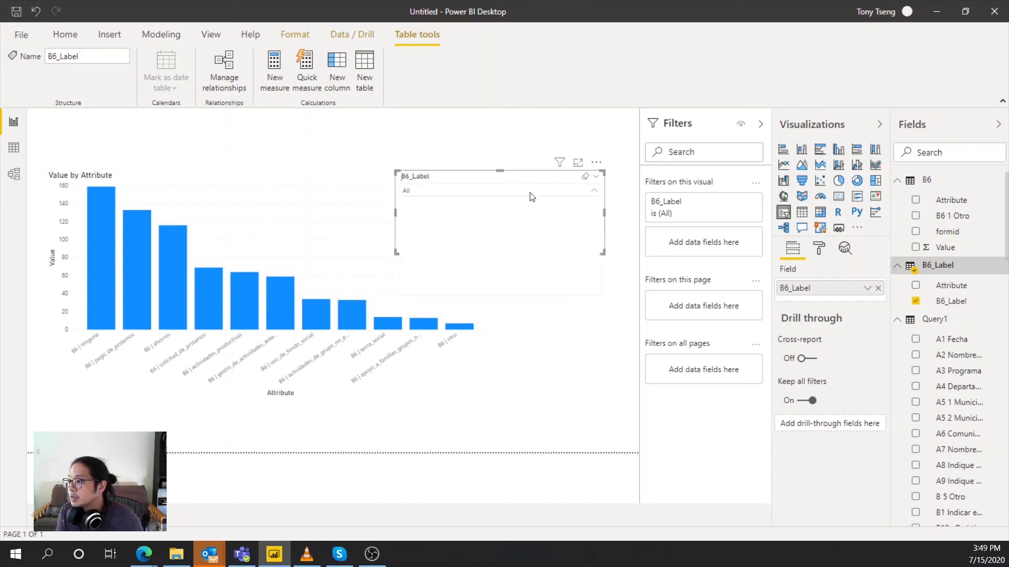
left_click(530, 193)
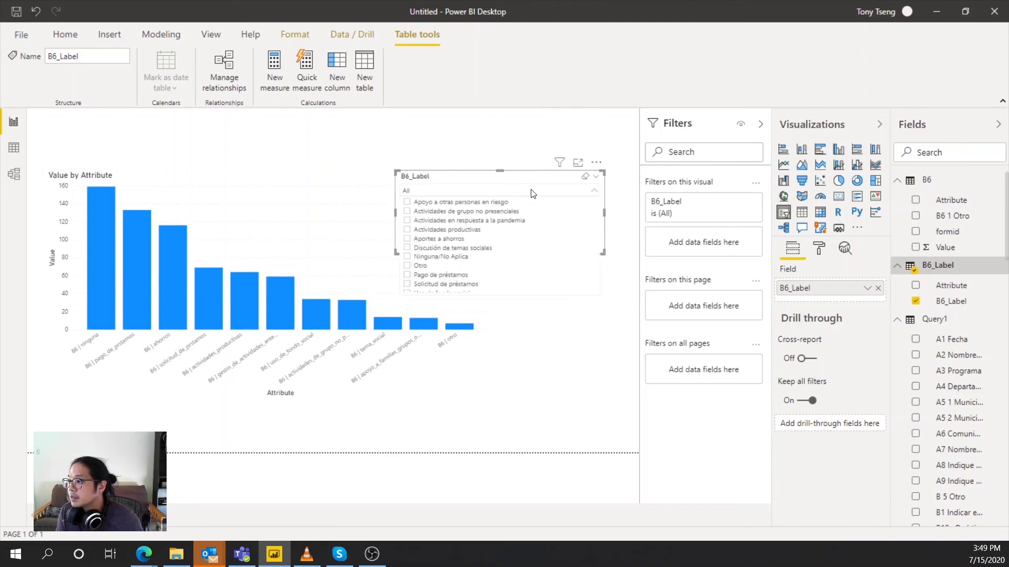
left_click(432, 204)
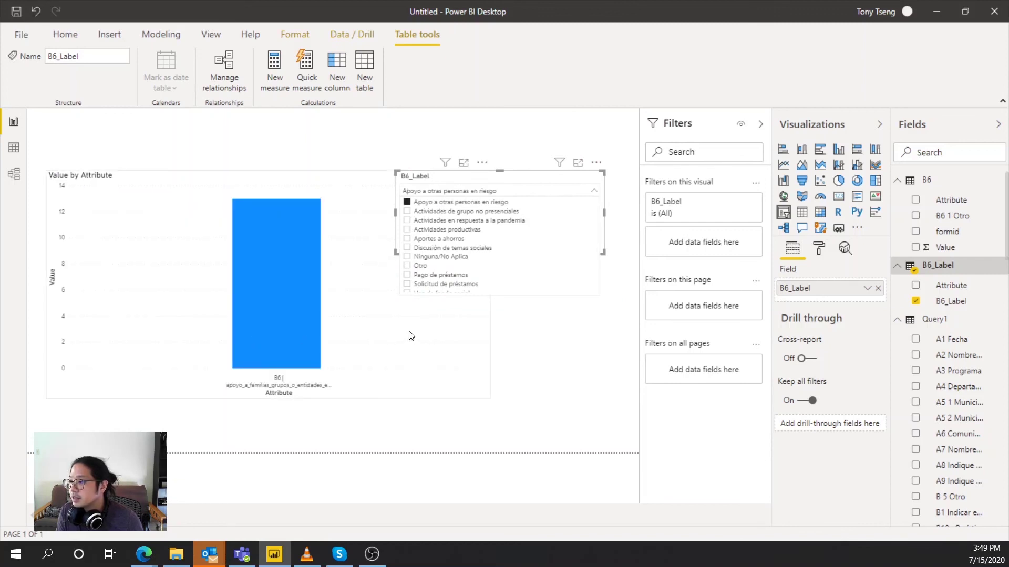
Turn on data labels for the Value by Attribute column chart in its Format pane
left_click(428, 335)
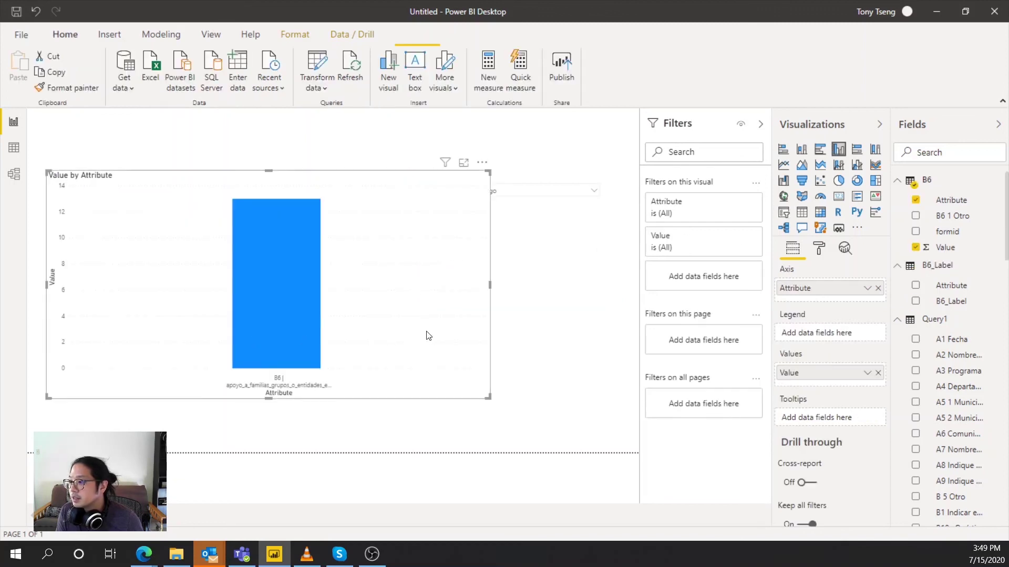
left_click(819, 249)
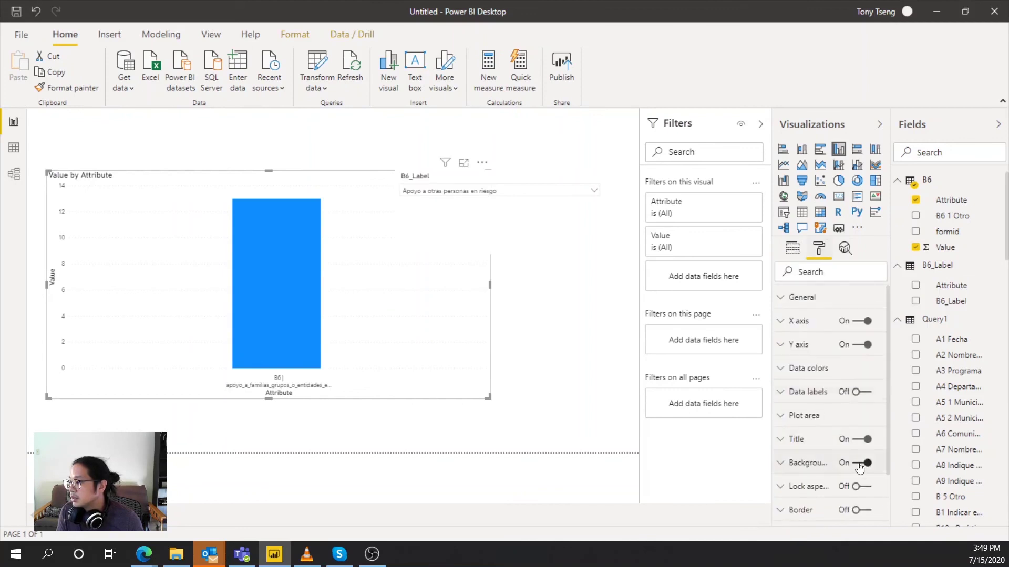
scroll(856, 463, "down", 2)
scroll(855, 468, "up", 2)
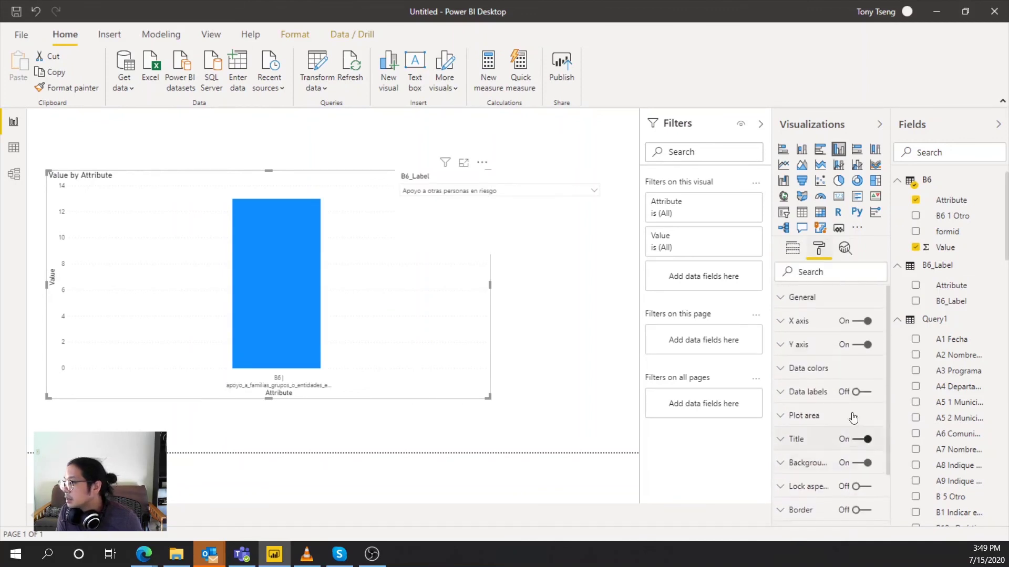
left_click(858, 393)
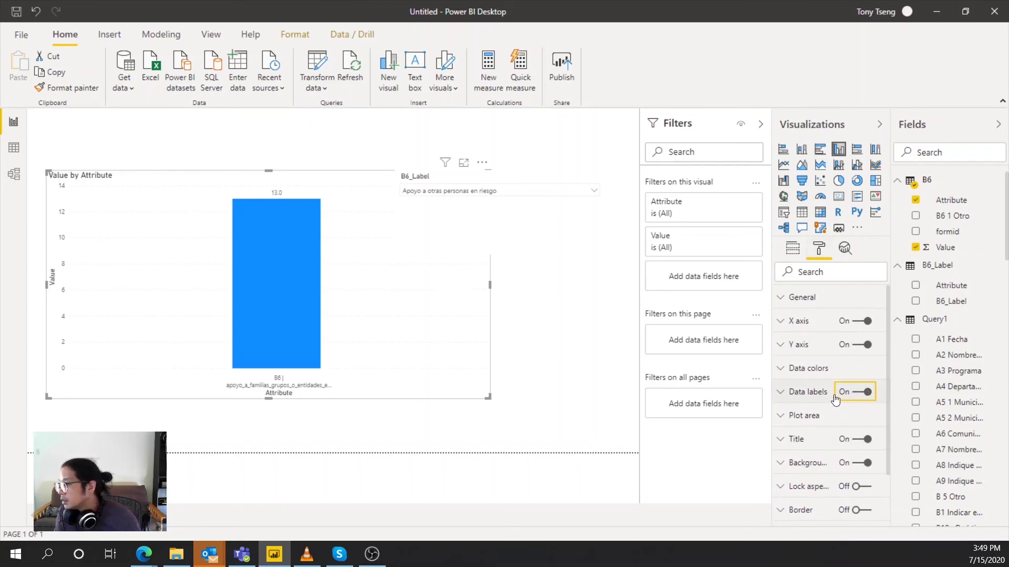
left_click(309, 212)
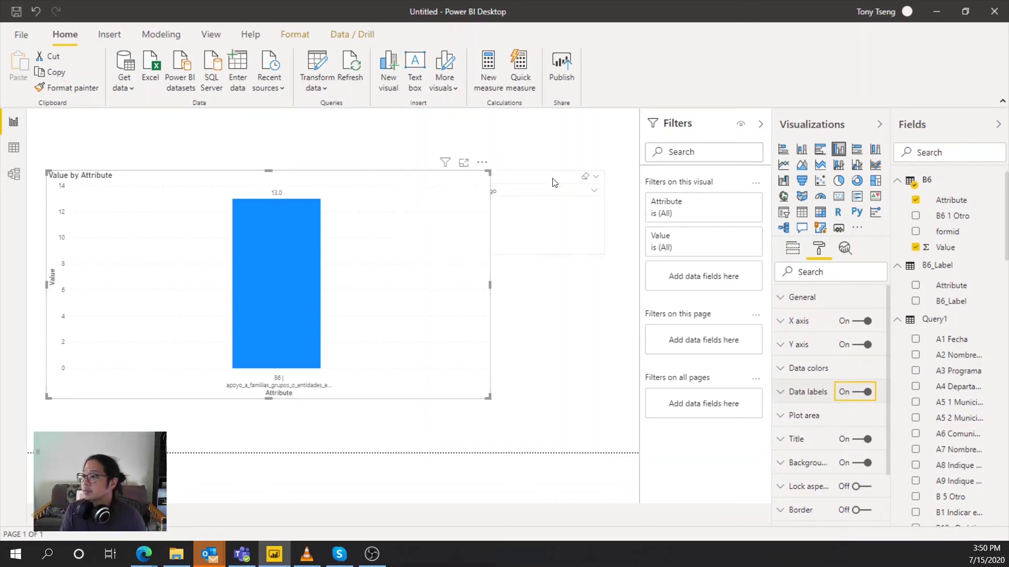
Clear the slicer's 'Apoyo a otras personas en riesgo' selection and move the slicer higher
left_click(518, 187)
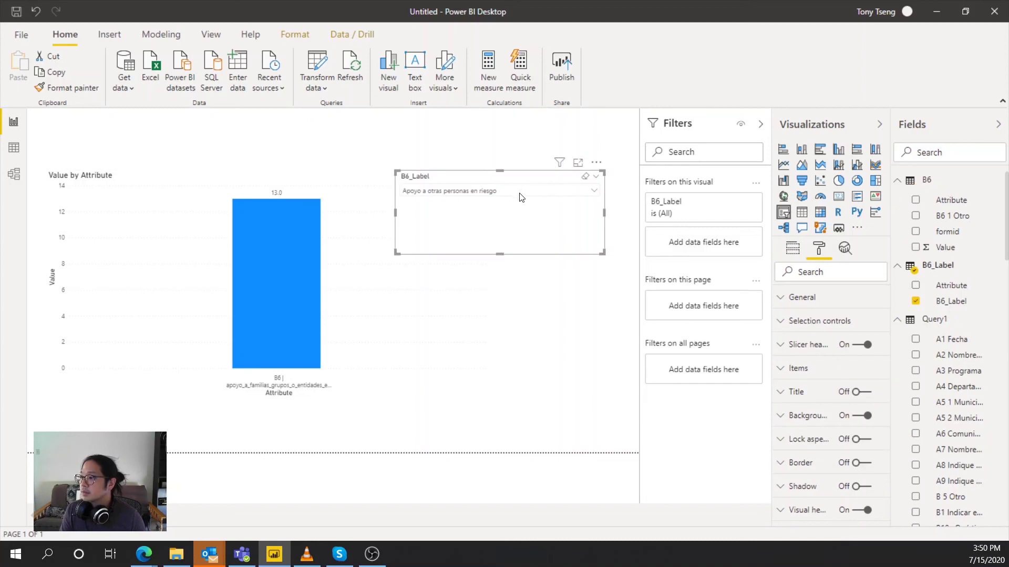
left_click(519, 193)
left_click(499, 202)
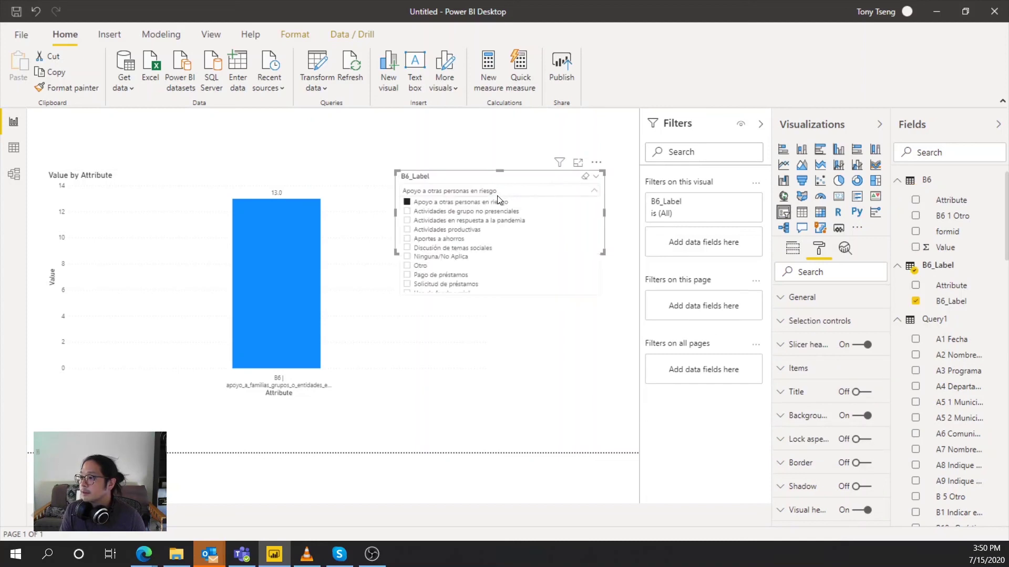
left_click(416, 203)
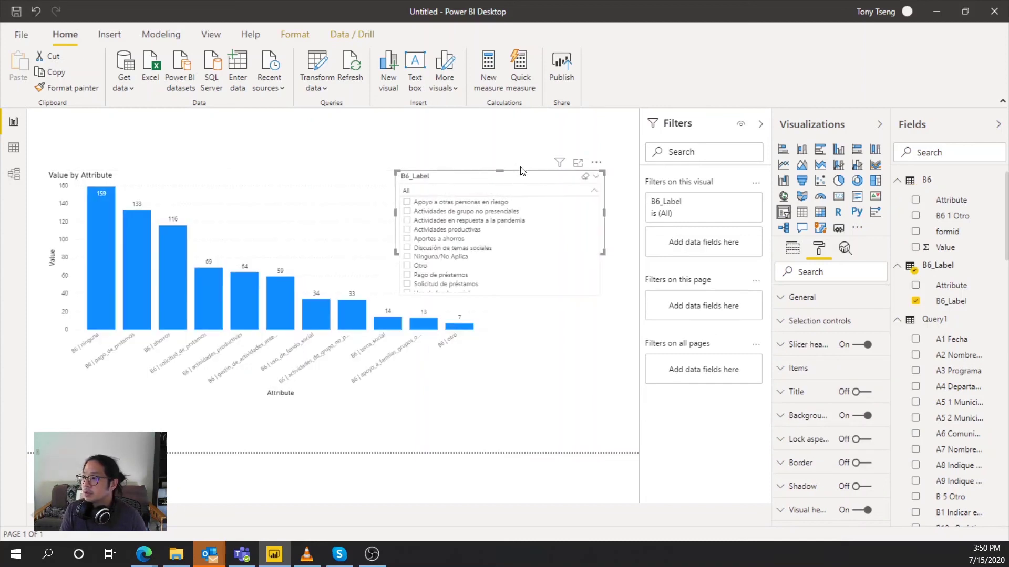
left_click_drag(520, 164, 521, 140)
Test the slicer by selecting 'Aportes a ahorros', then clear it again
left_click(542, 160)
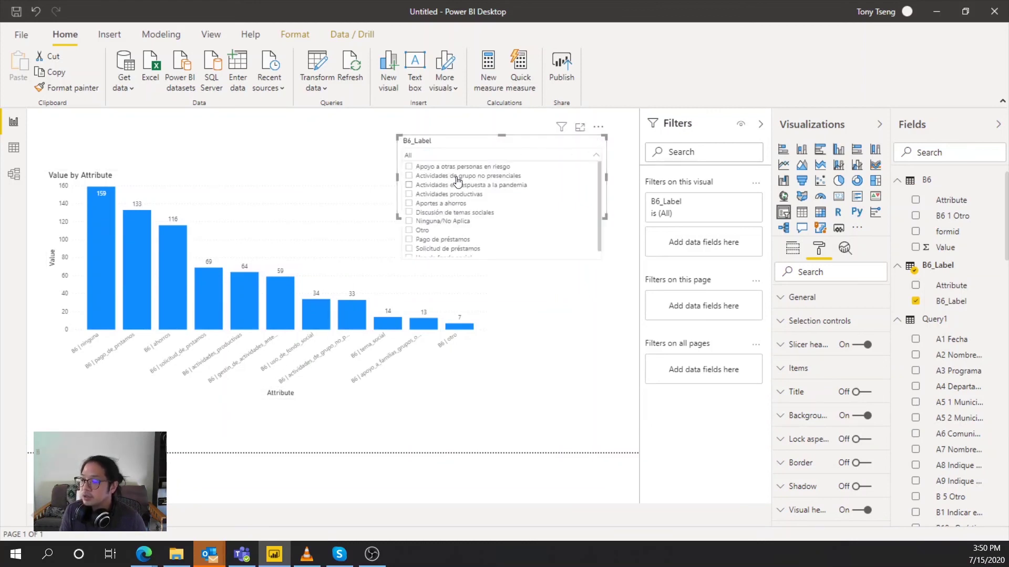
left_click(419, 206)
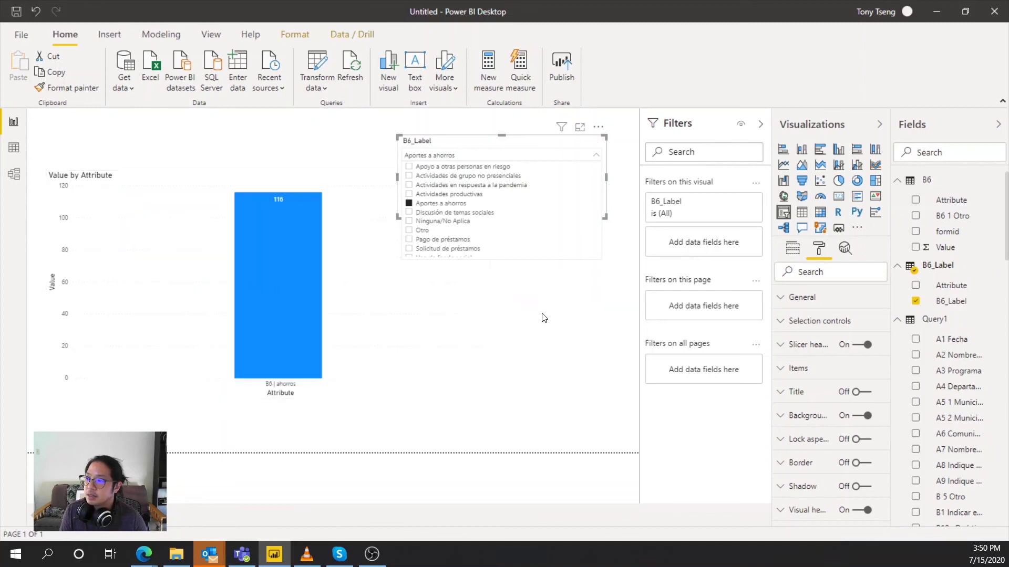
left_click(432, 208)
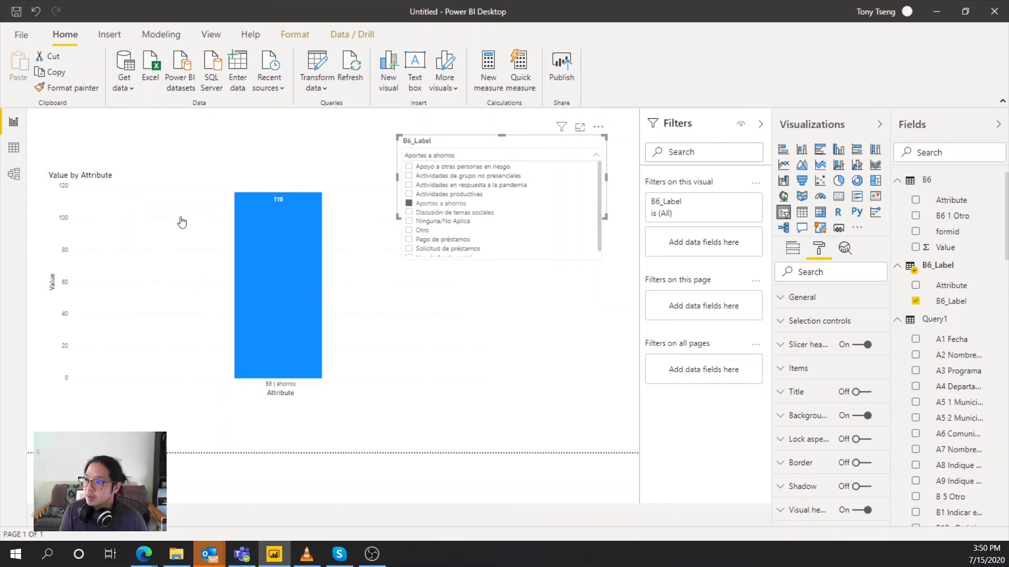